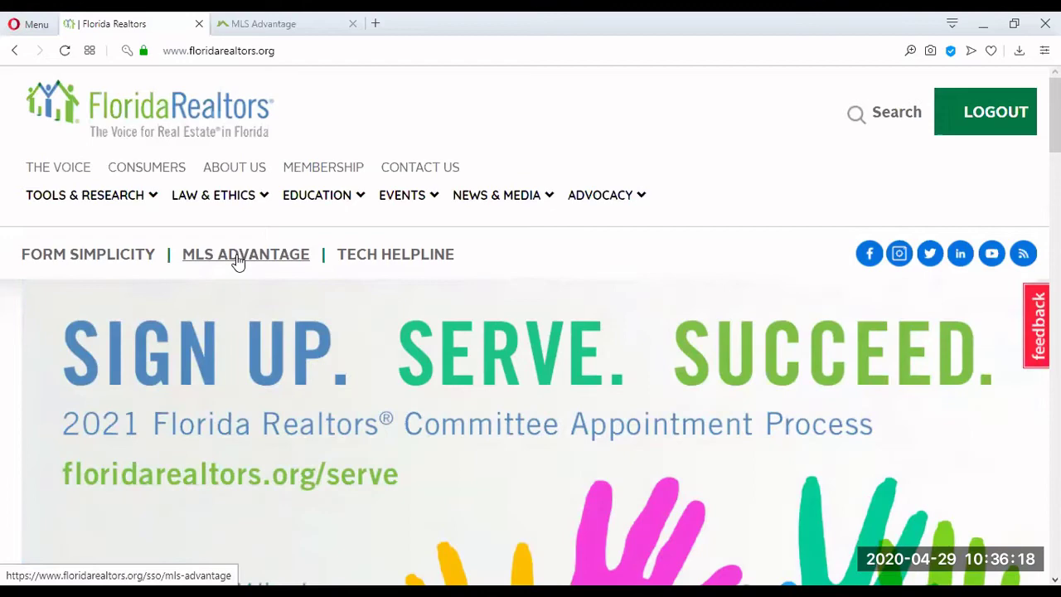
# Step: Open MLS Advantage from the Florida Realtors site and set the field search's city to Orlando
pyautogui.click(239, 260)
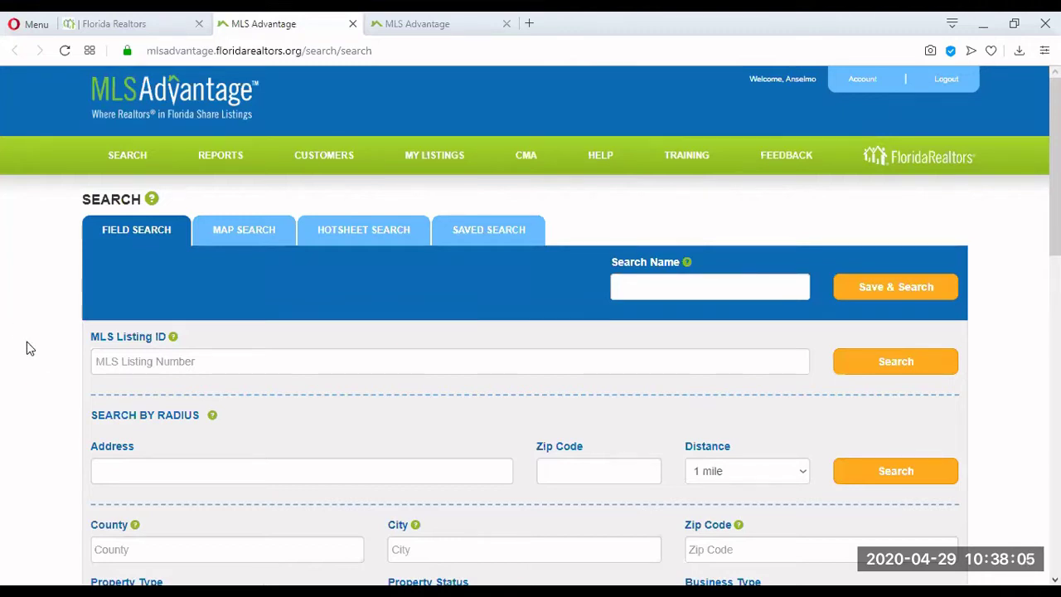
pyautogui.scroll(-1, 24, 340)
pyautogui.scroll(-1, 27, 348)
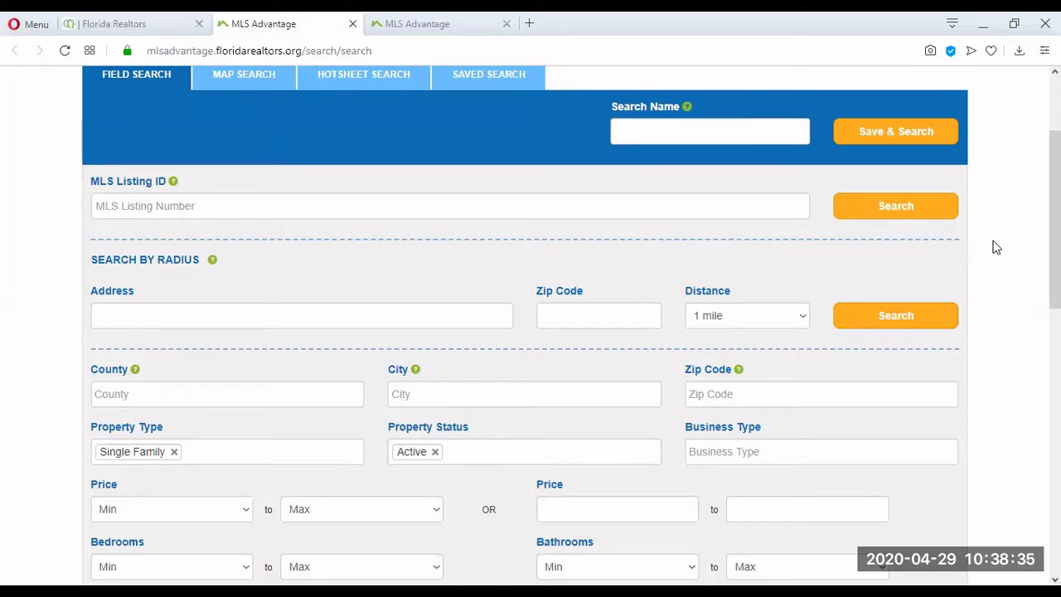
pyautogui.scroll(-1, 1002, 247)
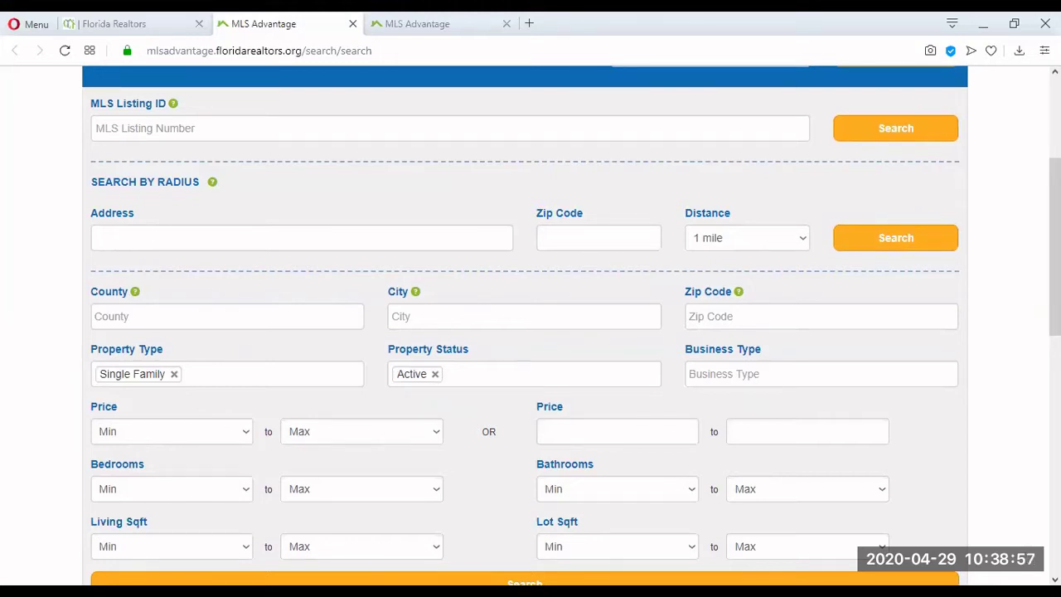
pyautogui.scroll(-1, 1022, 274)
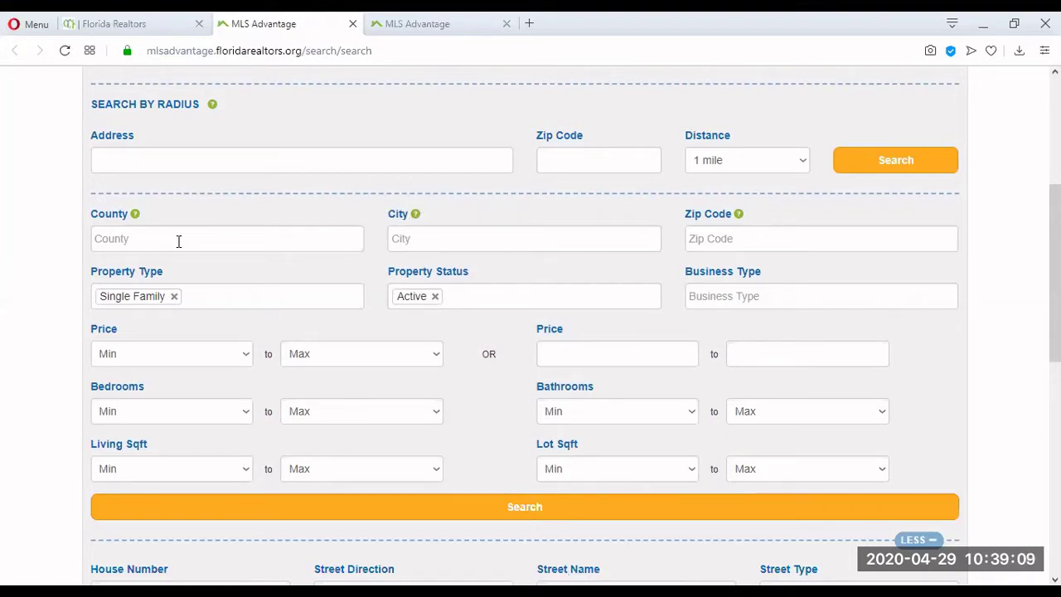
pyautogui.click(413, 238)
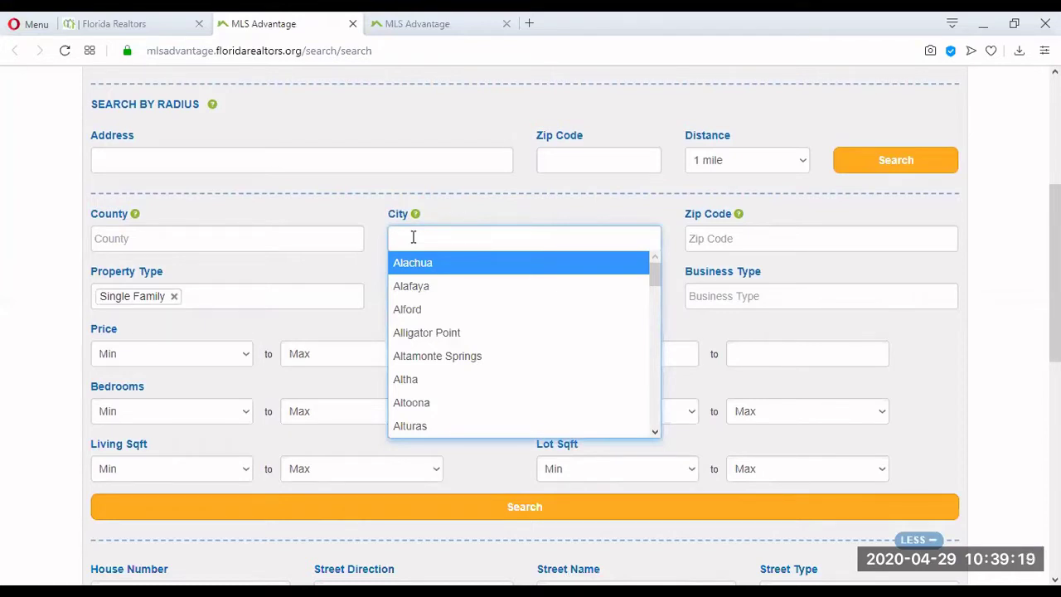
pyautogui.write('Orl')
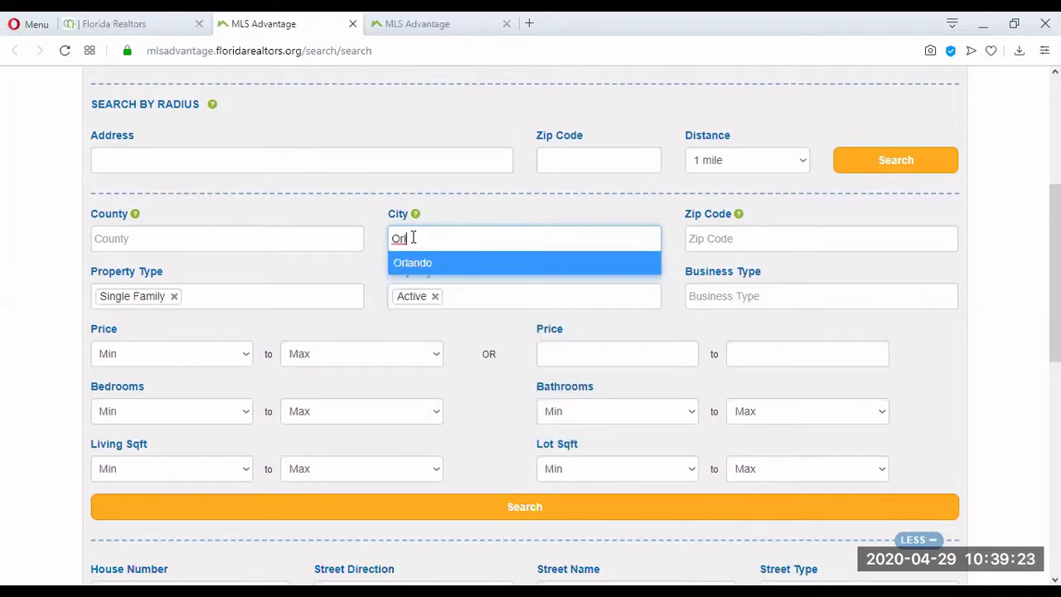
pyautogui.click(422, 262)
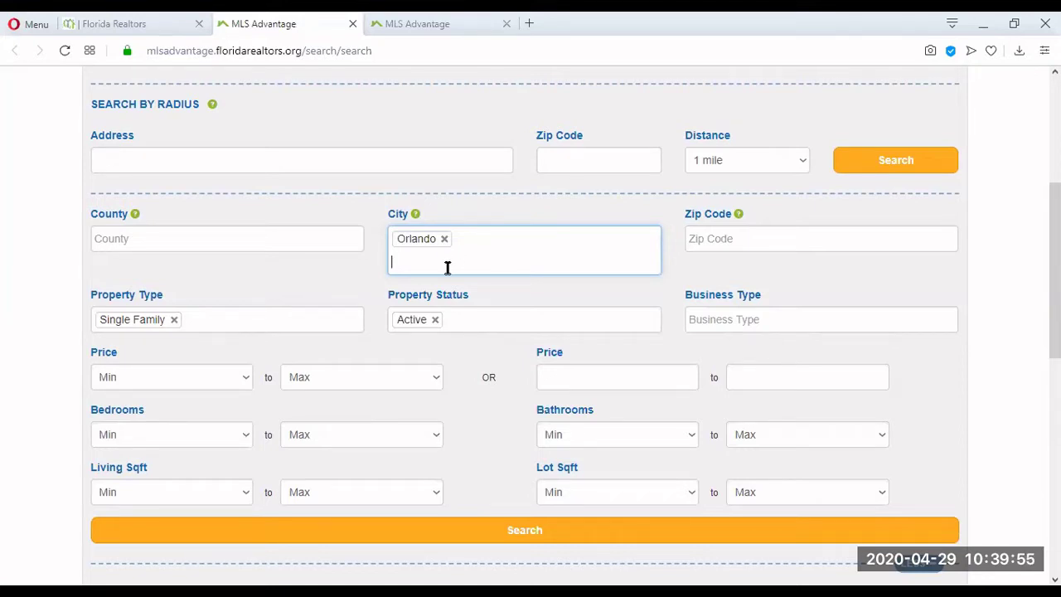
# Step: Remove the Single Family property type, review the available types and select Single Family again
pyautogui.scroll(-1, 445, 265)
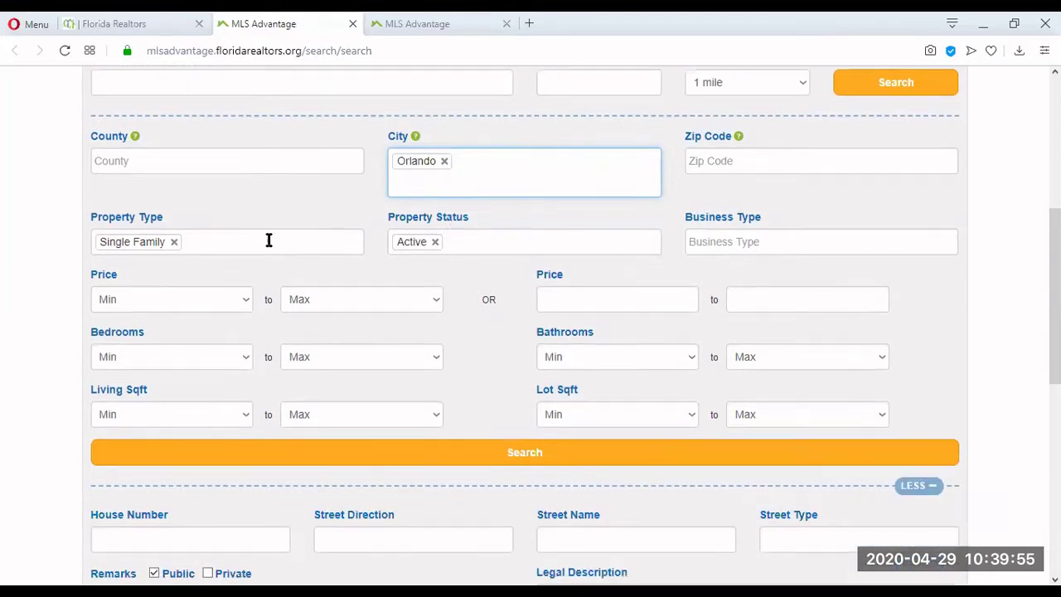
pyautogui.click(175, 246)
pyautogui.click(144, 243)
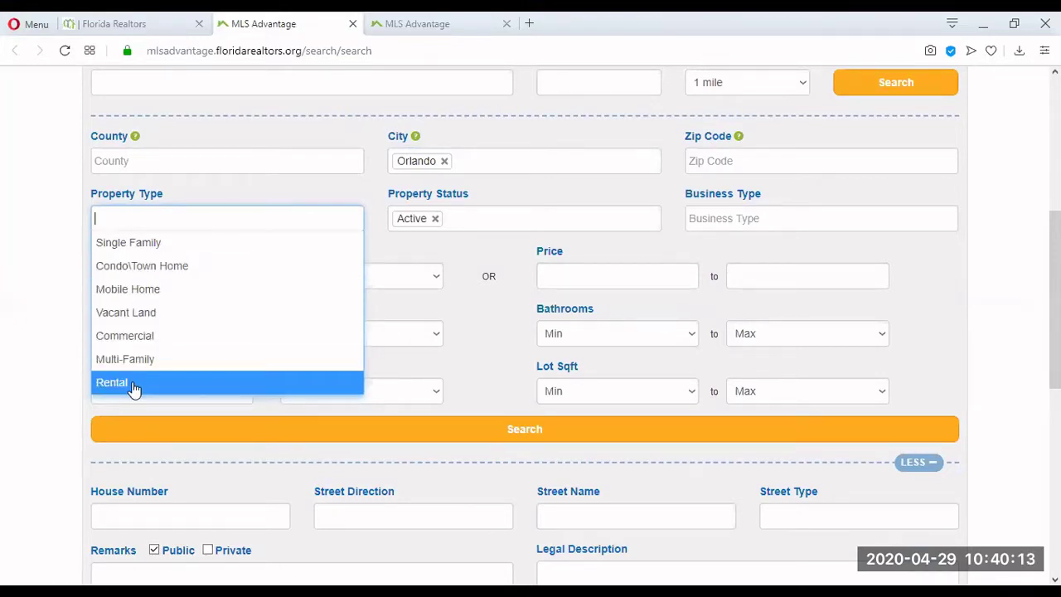
pyautogui.click(147, 243)
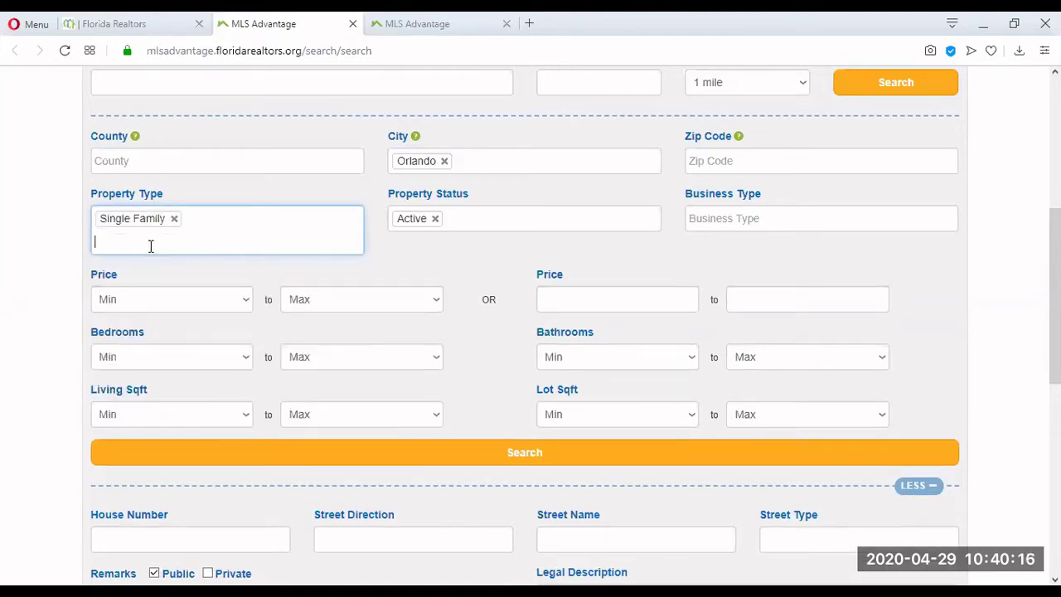
# Step: Review the available property status and business type options without selecting any
pyautogui.click(486, 221)
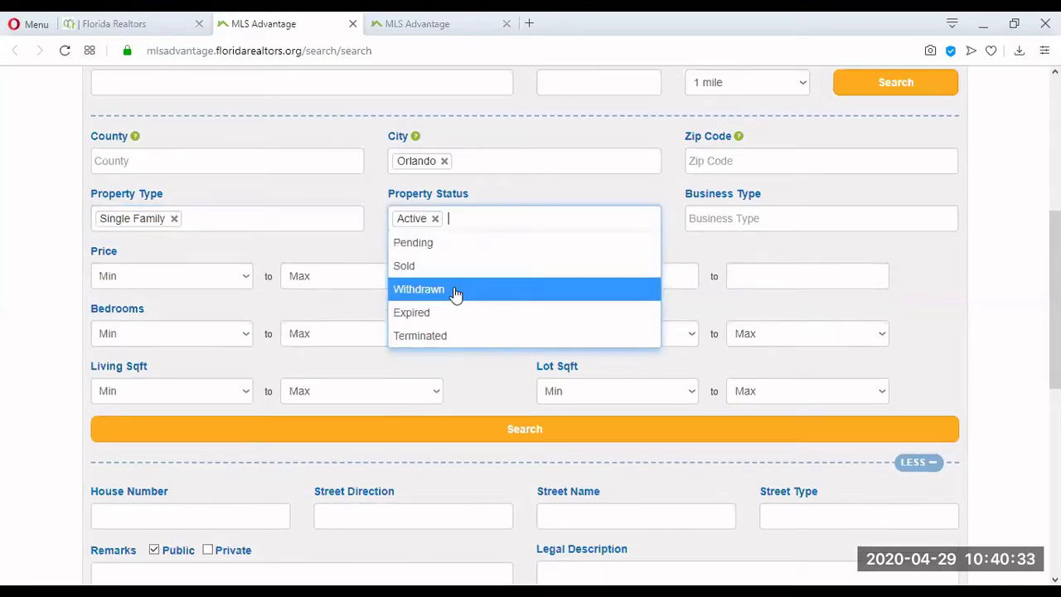
pyautogui.click(512, 190)
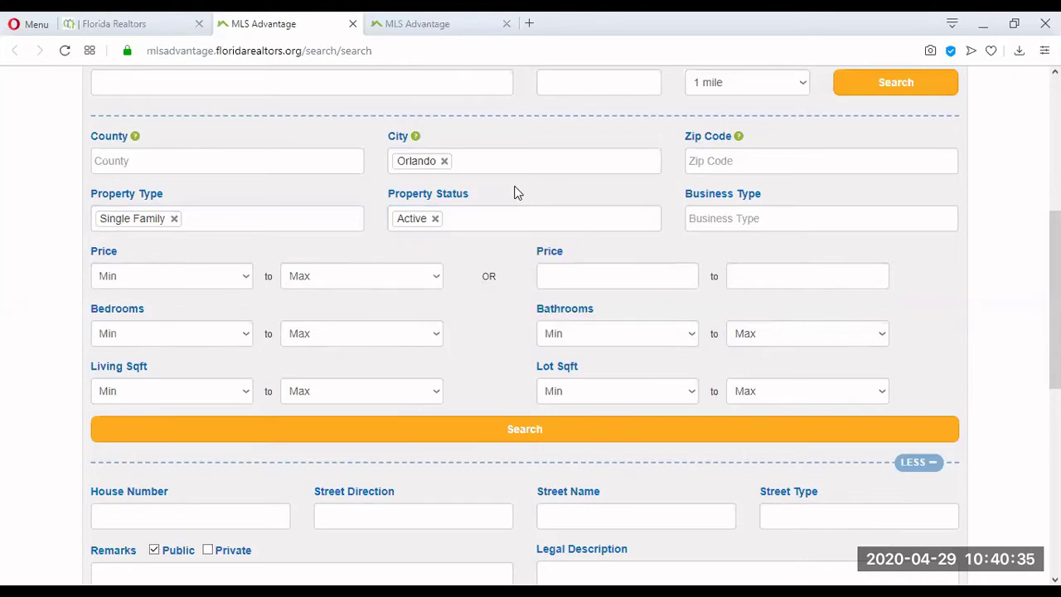
pyautogui.click(771, 227)
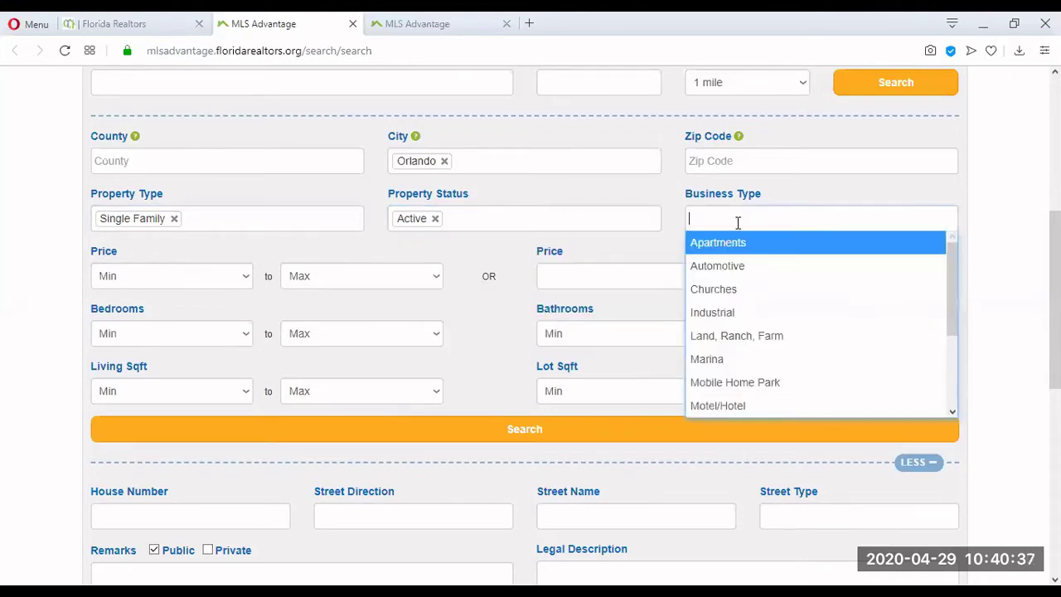
pyautogui.scroll(-3, 750, 282)
pyautogui.scroll(3, 755, 290)
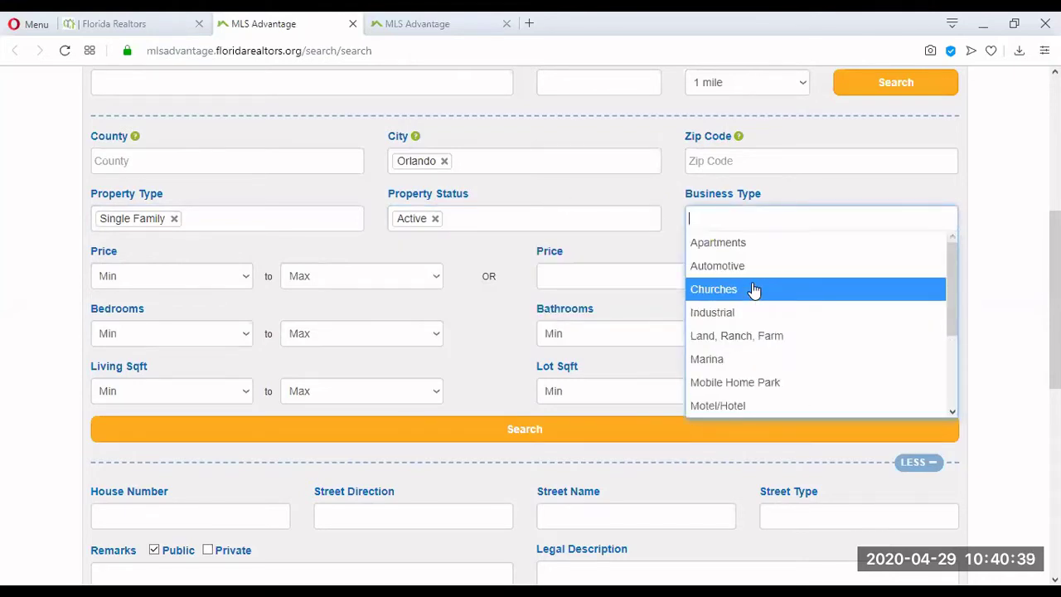
pyautogui.click(673, 189)
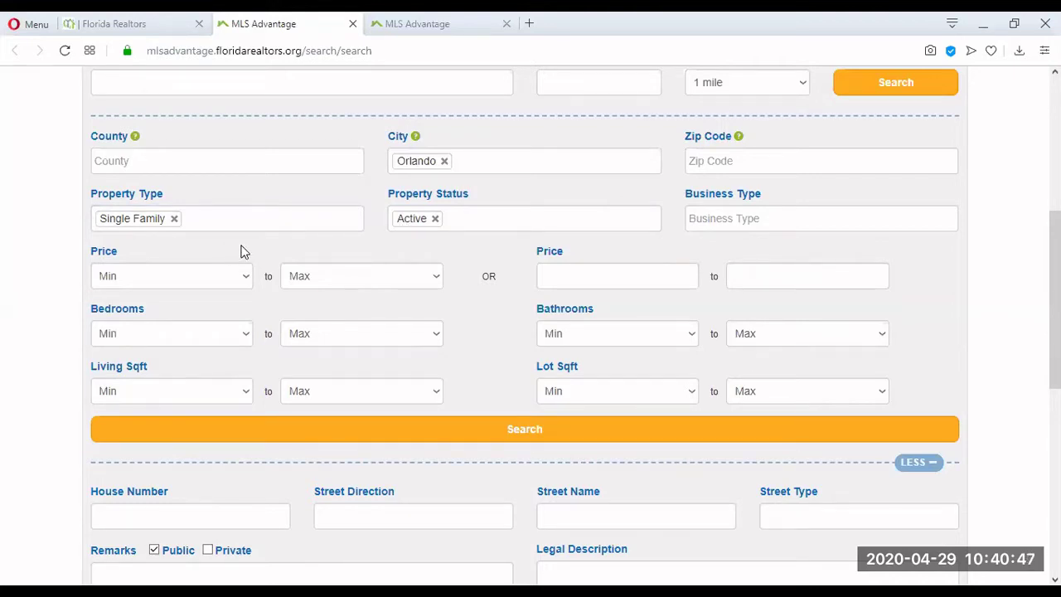
# Step: Set the maximum price of the property search to $500,000
pyautogui.click(437, 278)
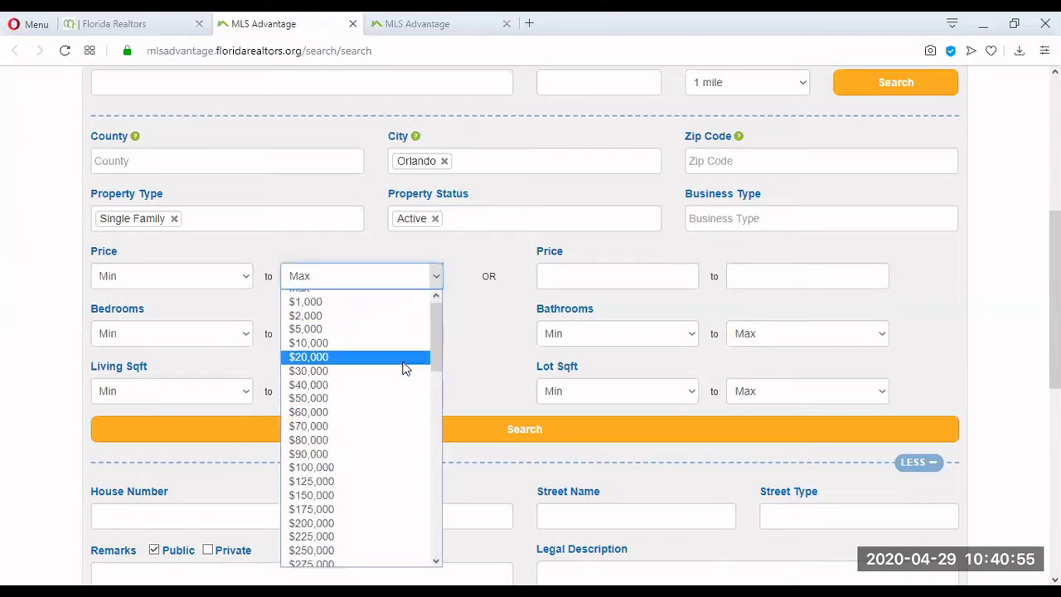
pyautogui.scroll(-7, 403, 369)
pyautogui.scroll(1, 393, 298)
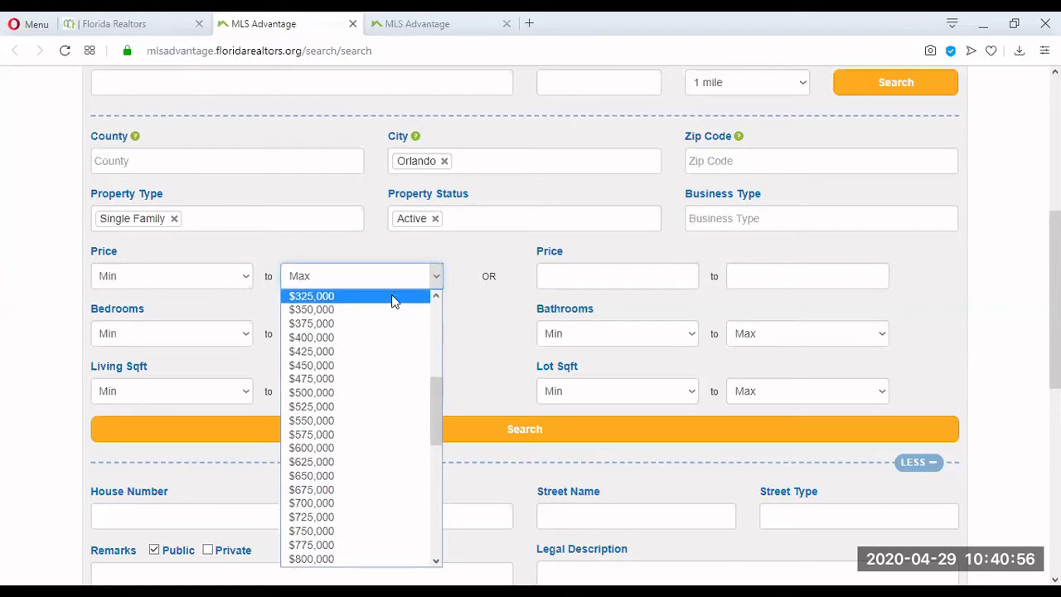
pyautogui.click(346, 394)
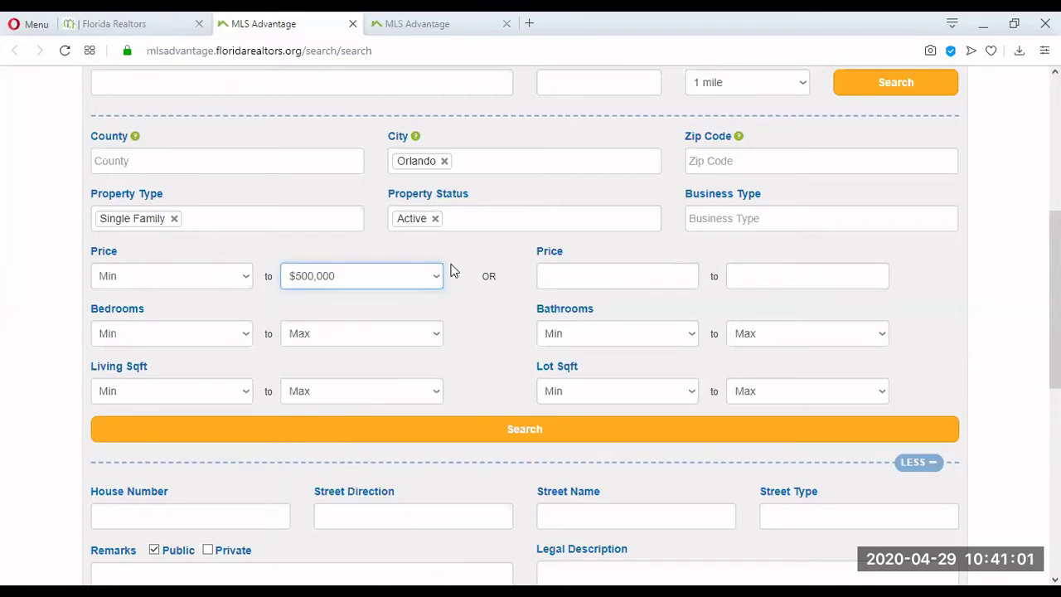
# Step: Set the minimum number of bedrooms to 3 and the minimum number of bathrooms to 3
pyautogui.click(244, 340)
pyautogui.click(108, 395)
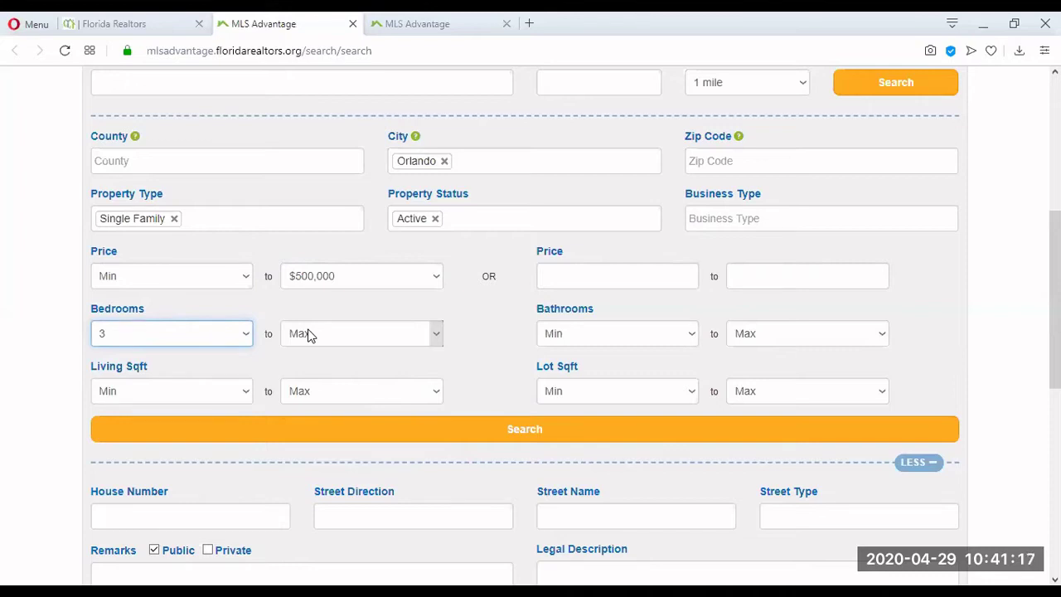
pyautogui.click(561, 336)
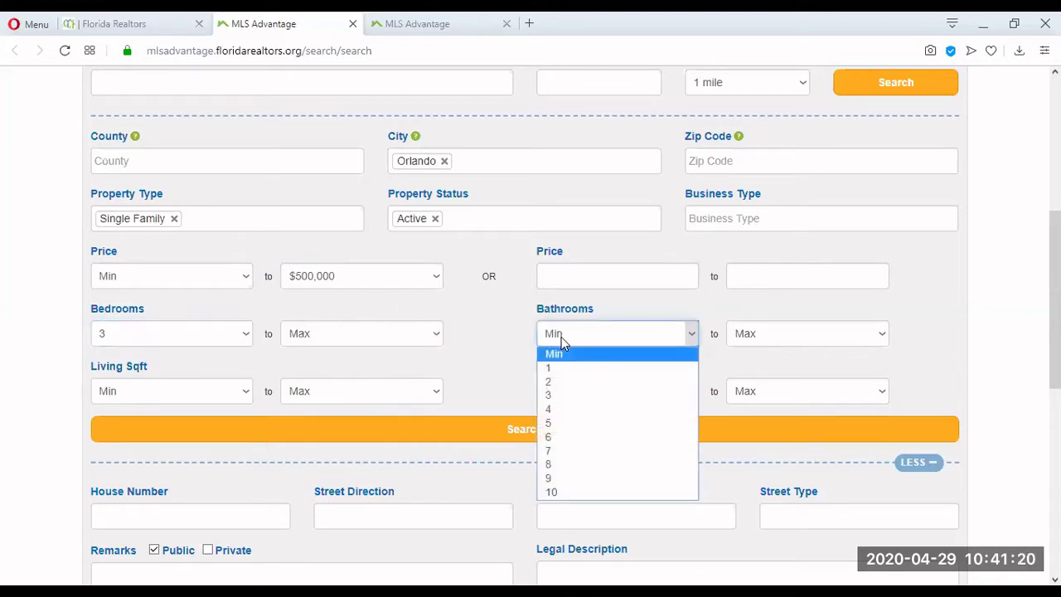
pyautogui.click(561, 396)
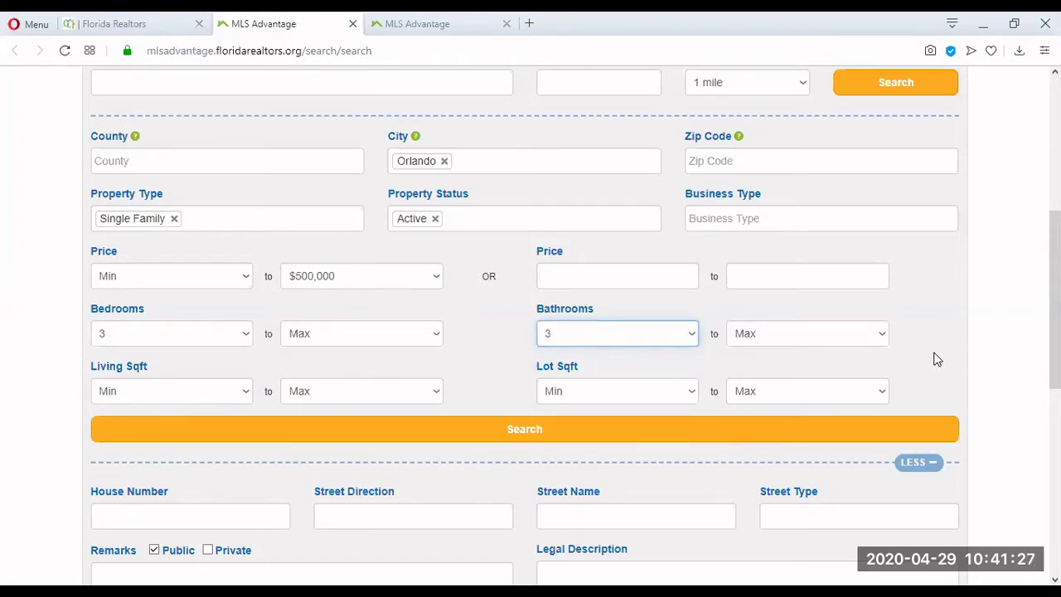
# Step: Open the feature selection for Excluded Features and look through its feature categories
pyautogui.scroll(-1, 947, 337)
pyautogui.scroll(-1, 949, 337)
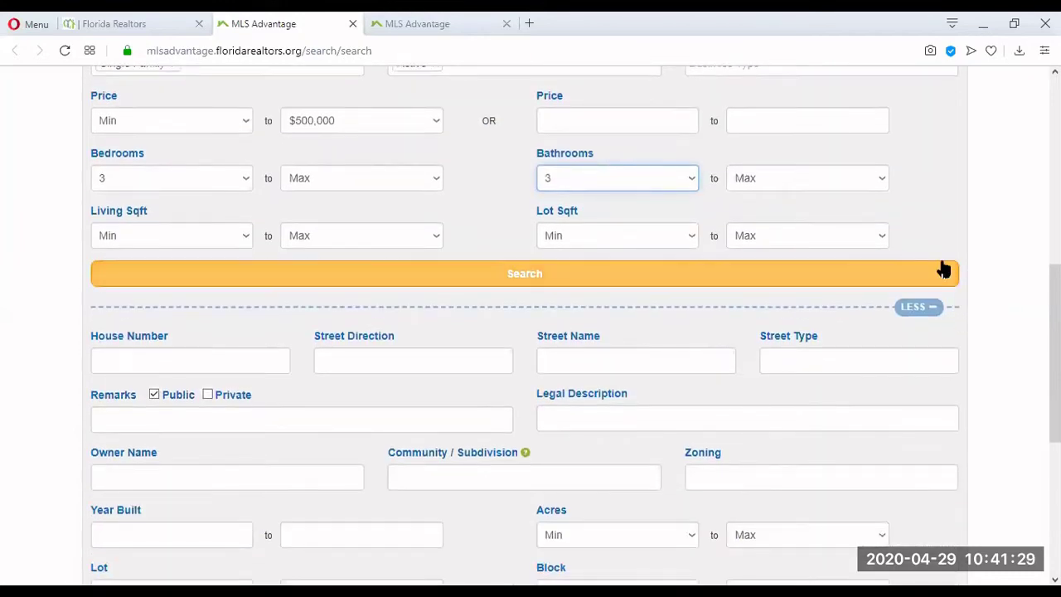
pyautogui.scroll(-1, 984, 261)
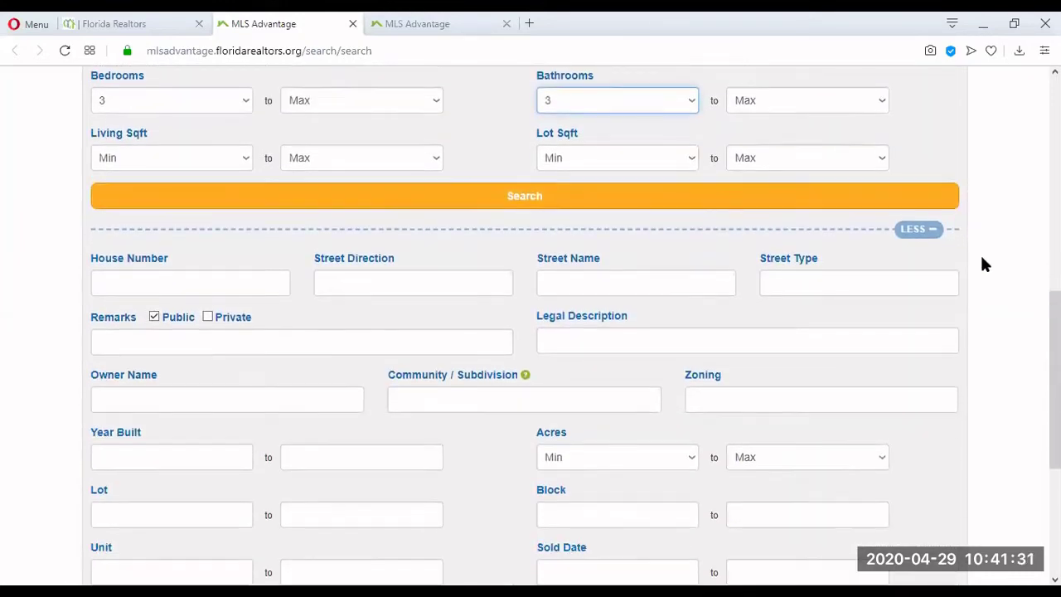
pyautogui.scroll(-2, 984, 262)
pyautogui.scroll(-2, 984, 263)
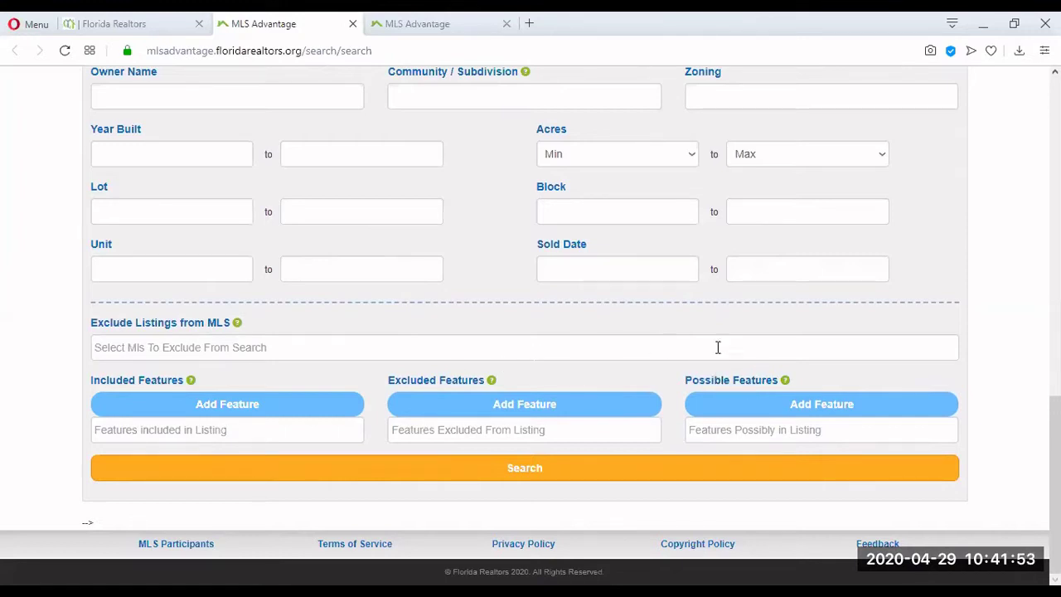
pyautogui.click(458, 406)
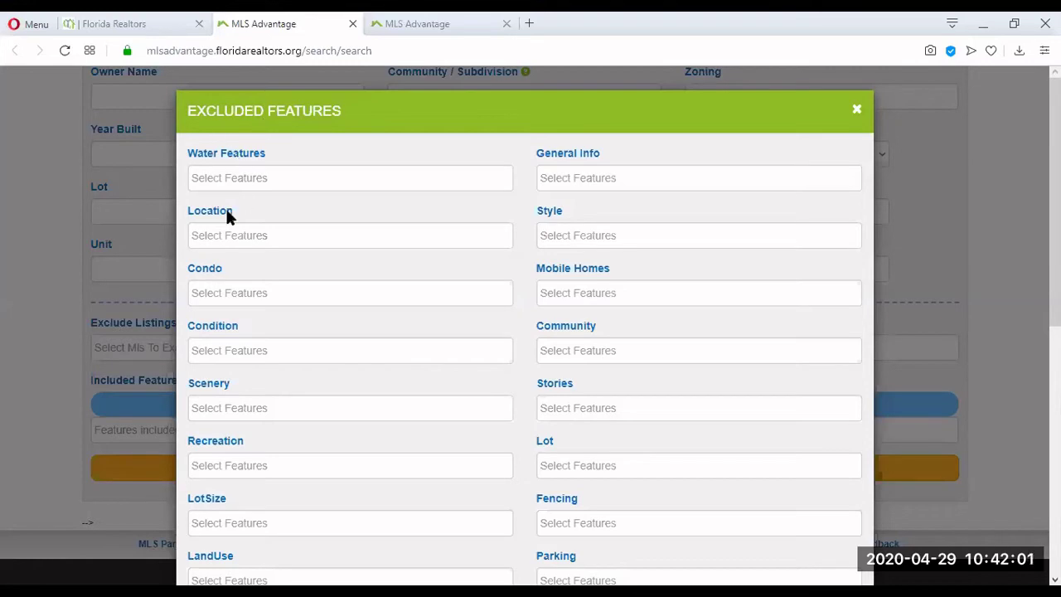
pyautogui.scroll(-1, 290, 371)
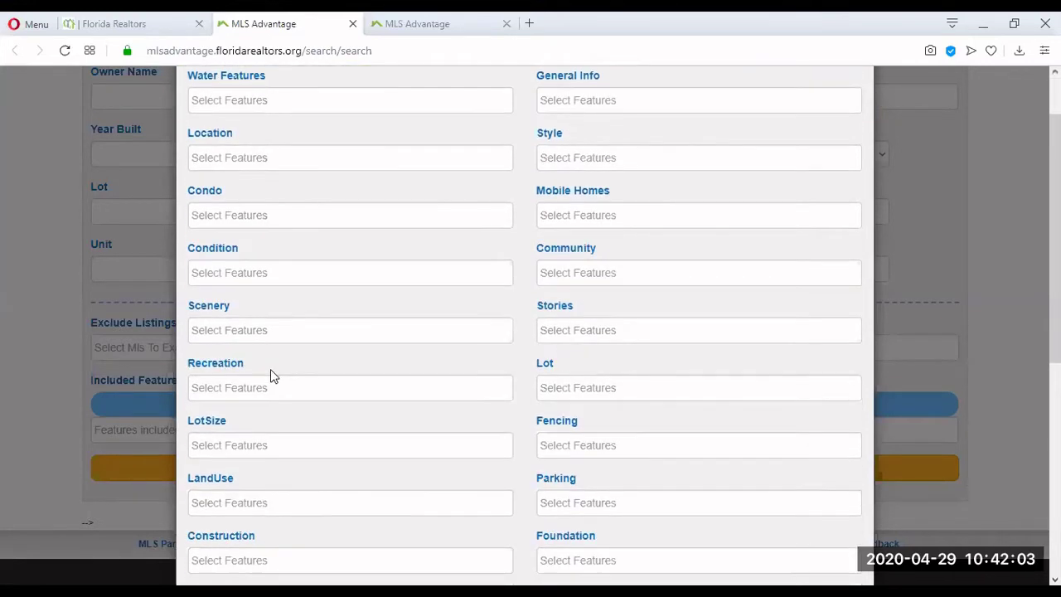
pyautogui.scroll(-2, 257, 398)
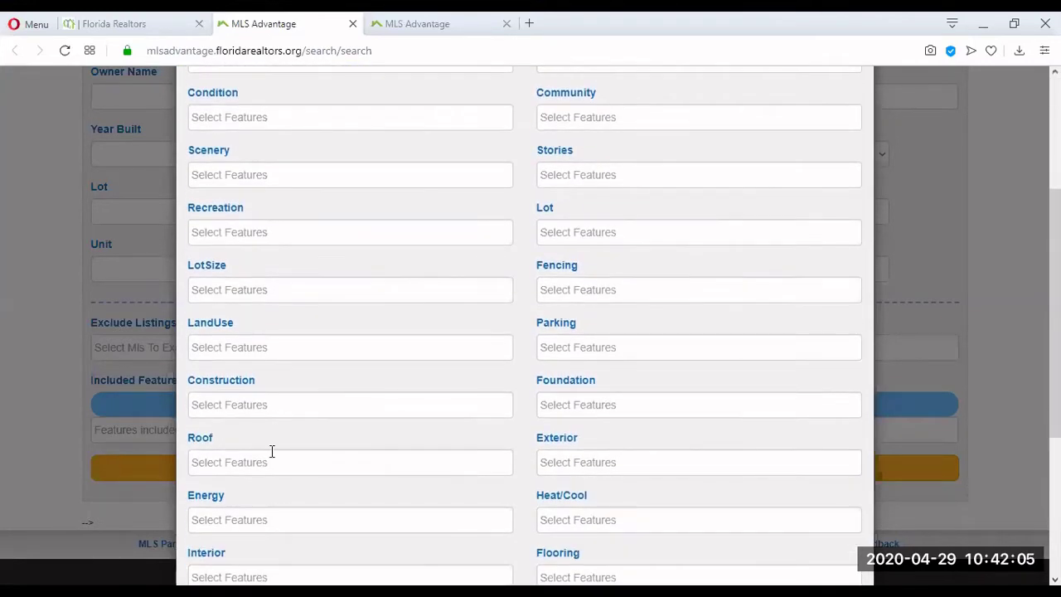
pyautogui.scroll(-1, 269, 456)
pyautogui.scroll(-1, 324, 474)
pyautogui.scroll(1, 663, 466)
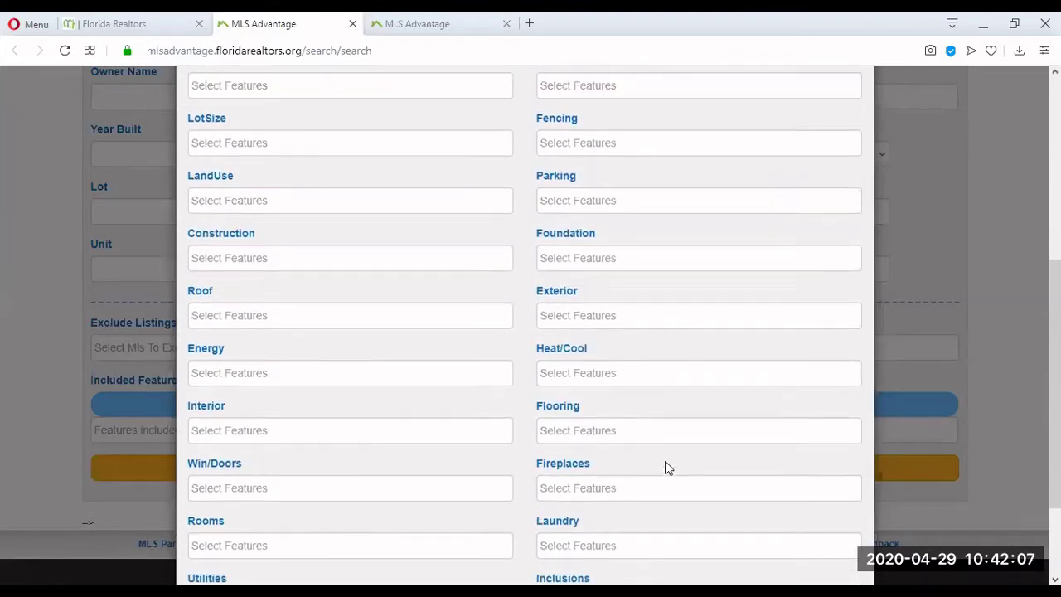
pyautogui.scroll(4, 664, 447)
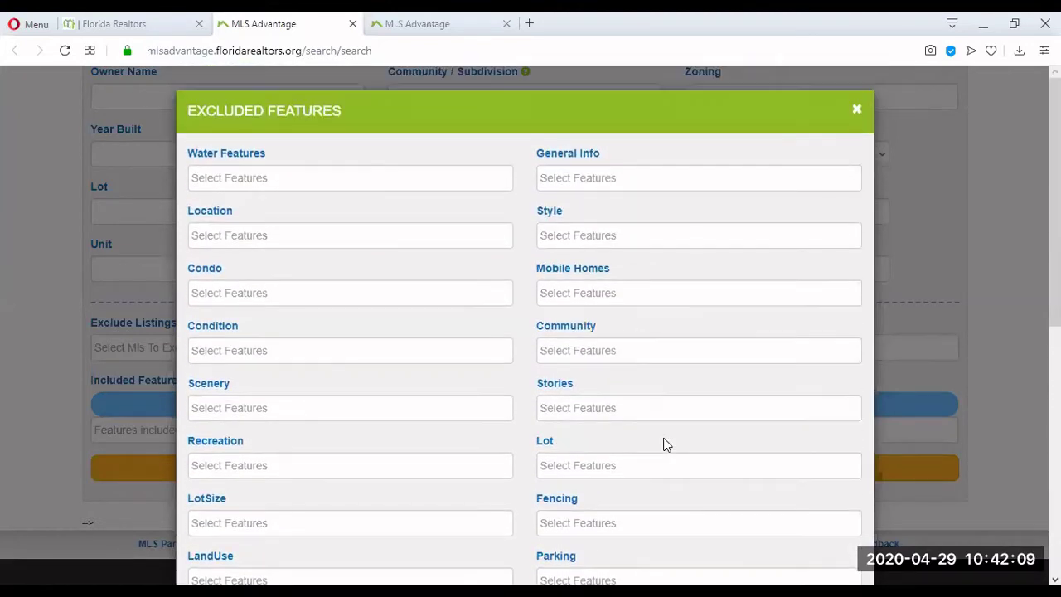
# Step: Add Gated community from the Community category to the excluded features and close the feature selection
pyautogui.click(572, 348)
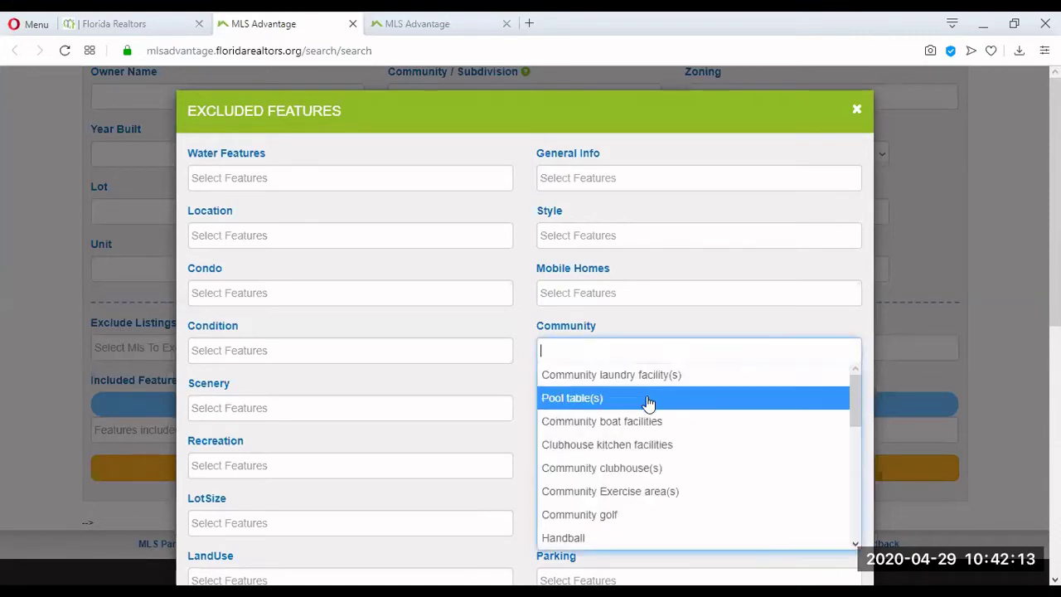
pyautogui.scroll(-1, 660, 431)
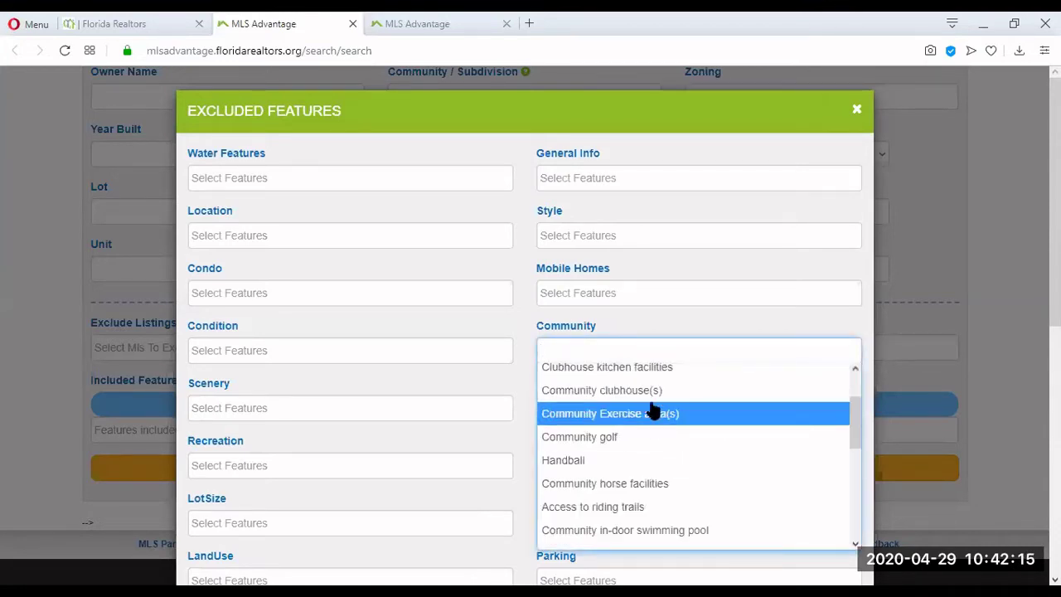
pyautogui.scroll(-4, 656, 401)
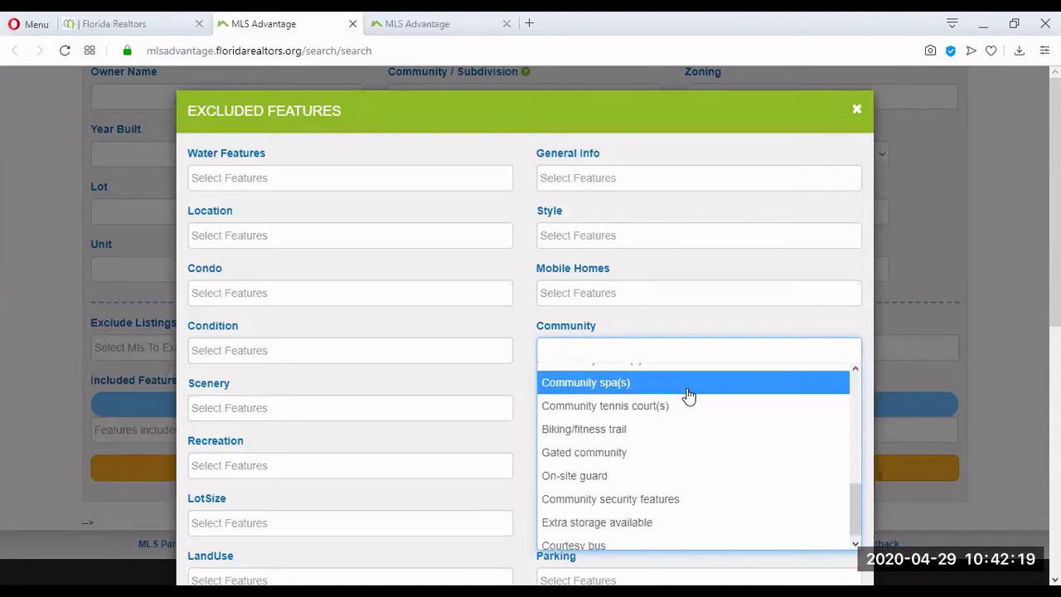
pyautogui.scroll(-1, 688, 396)
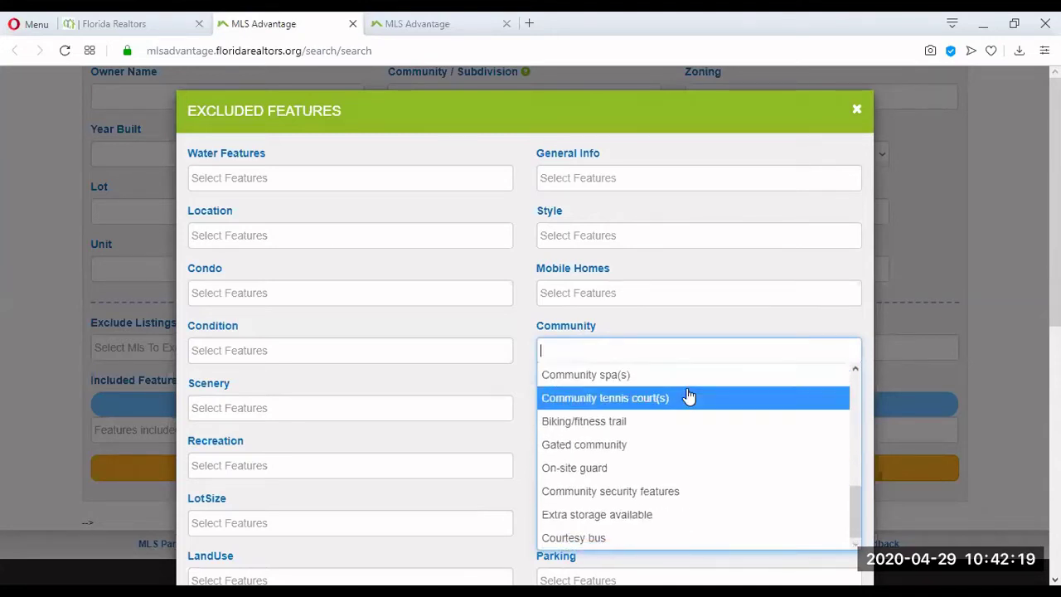
pyautogui.click(608, 445)
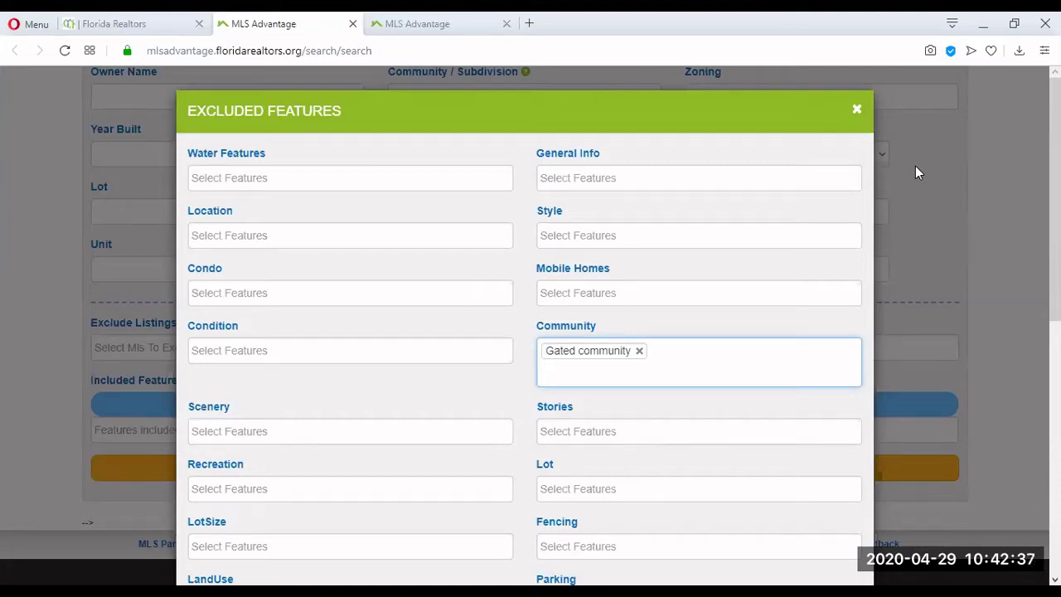
pyautogui.click(857, 110)
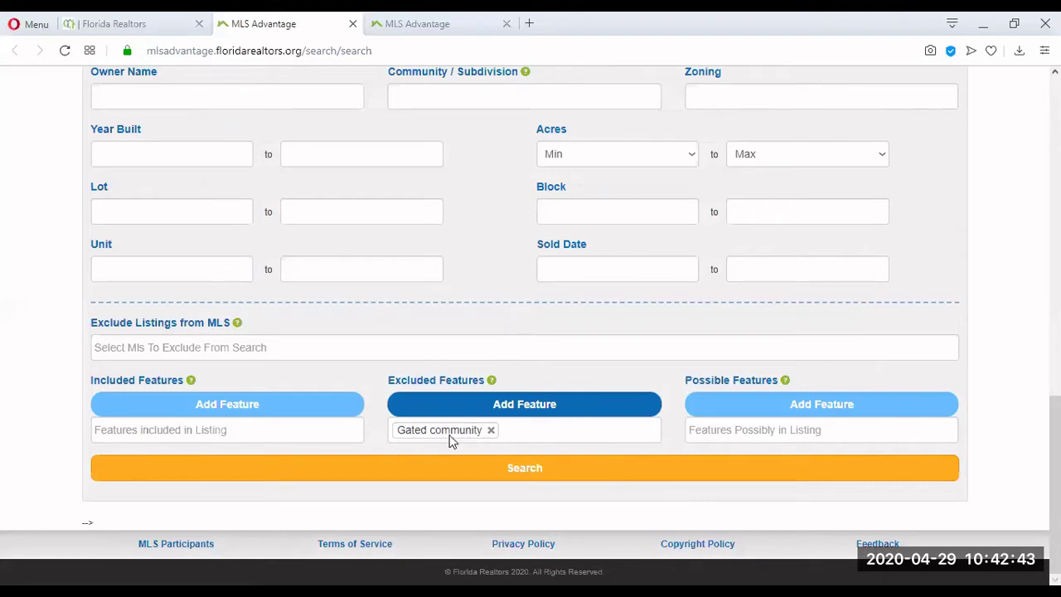
# Step: Add Lake view from the Water Features category to the included features and close the feature selection
pyautogui.click(218, 403)
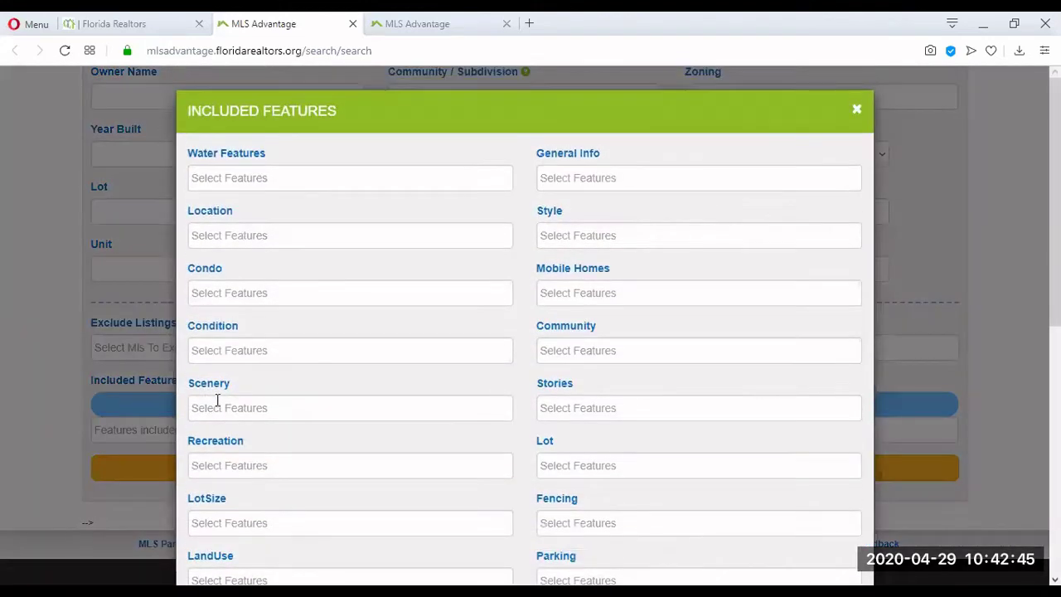
pyautogui.click(241, 175)
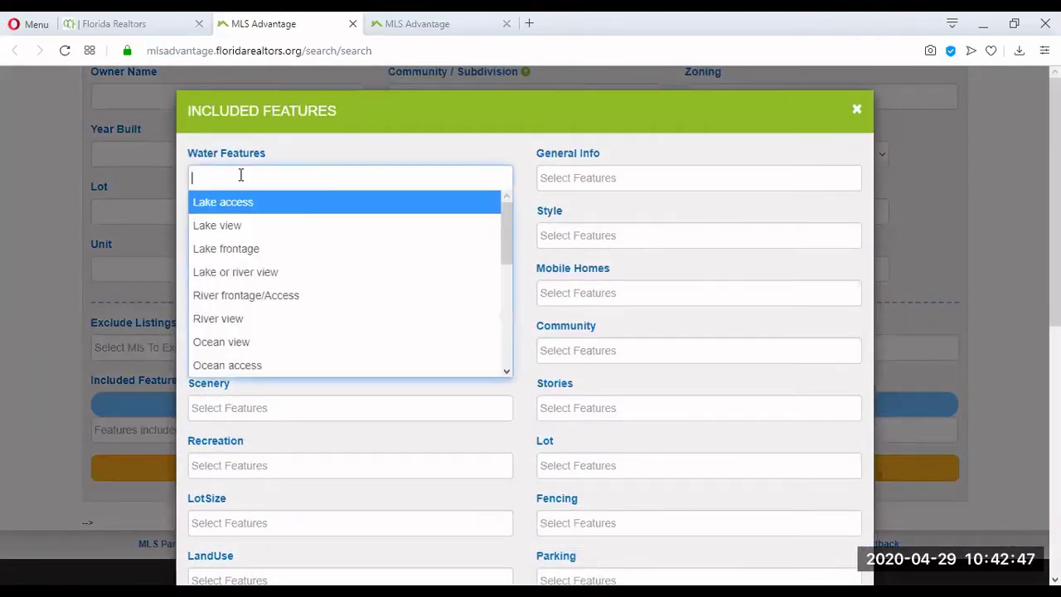
pyautogui.click(230, 225)
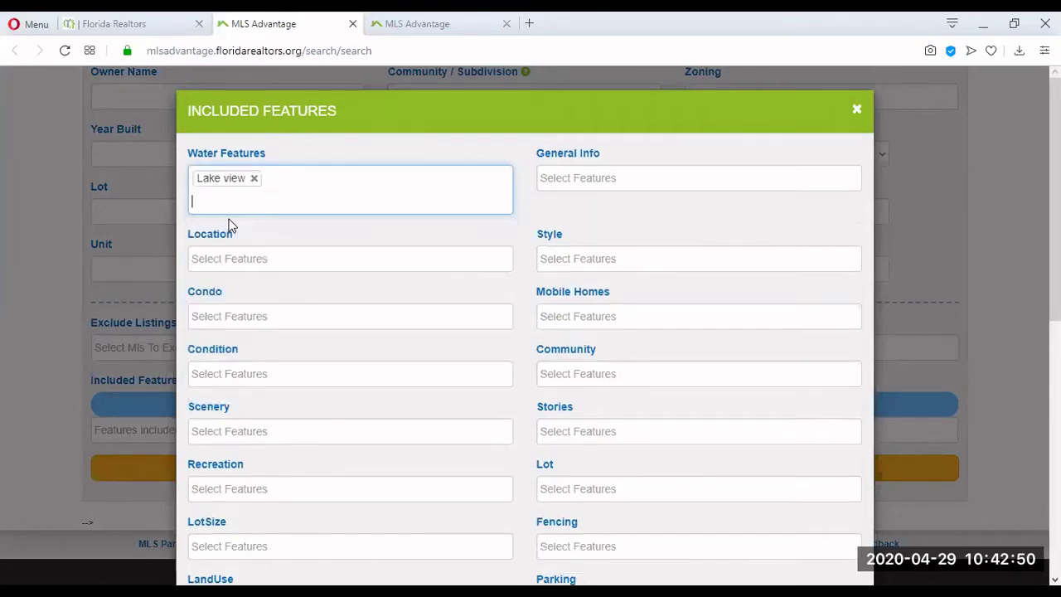
pyautogui.click(857, 110)
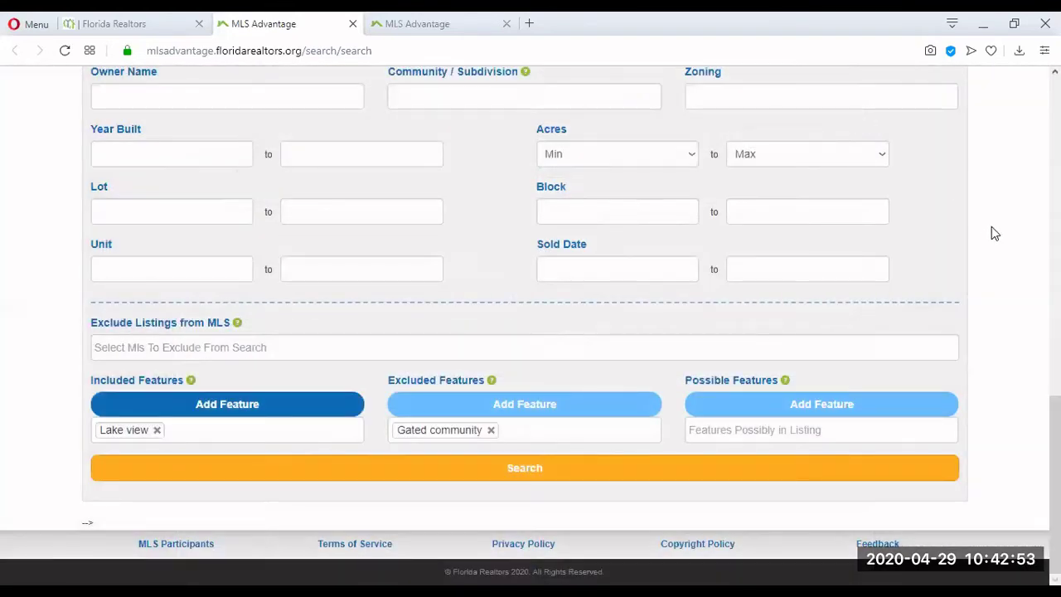
# Step: Review the entered search criteria and run the property search
pyautogui.scroll(2, 999, 245)
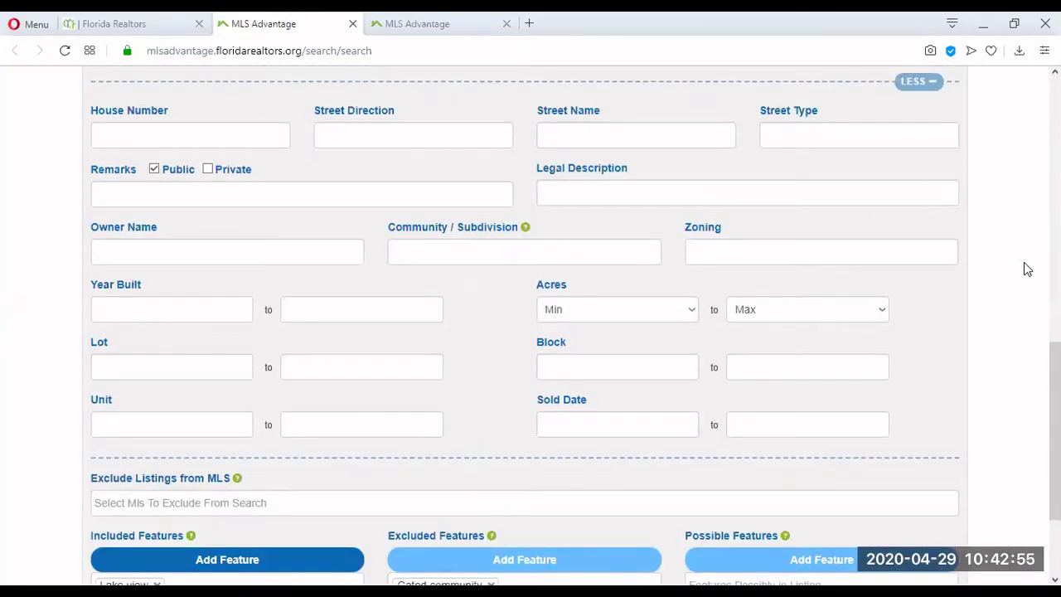
pyautogui.scroll(1, 1026, 268)
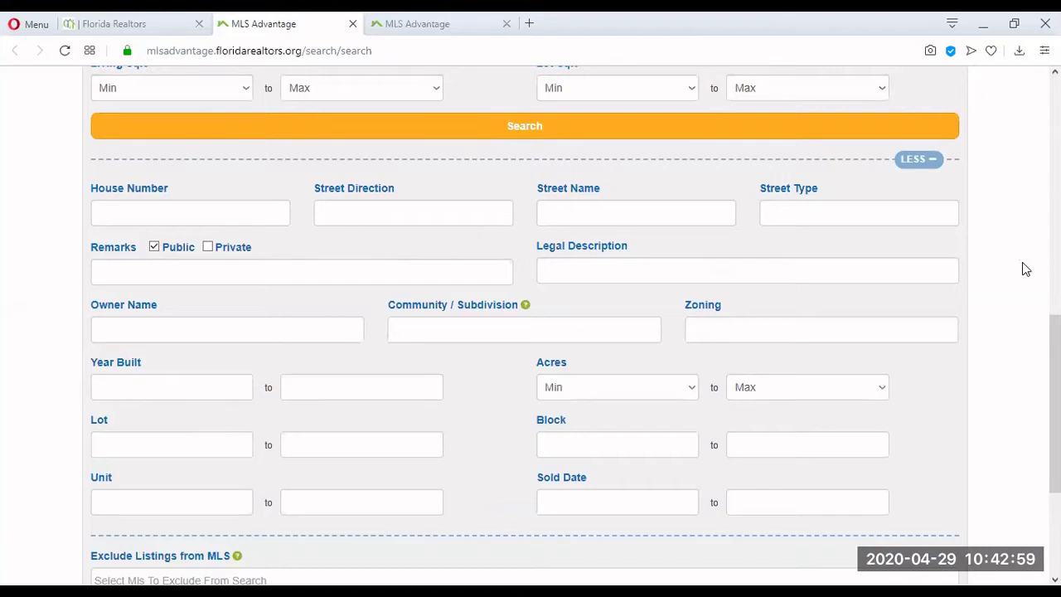
pyautogui.scroll(-2, 1022, 262)
pyautogui.scroll(3, 1022, 262)
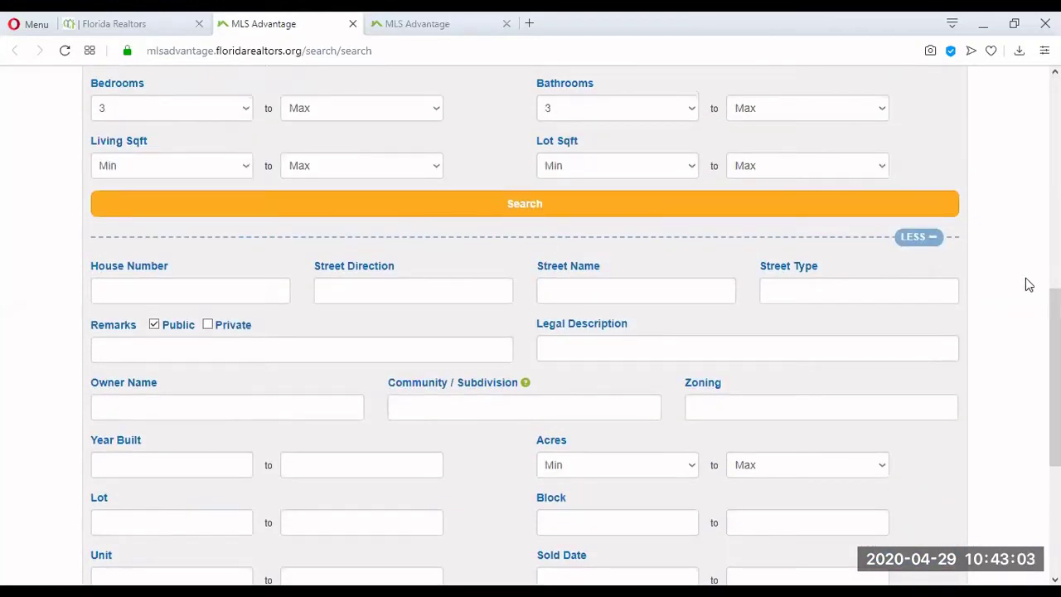
pyautogui.scroll(1, 576, 325)
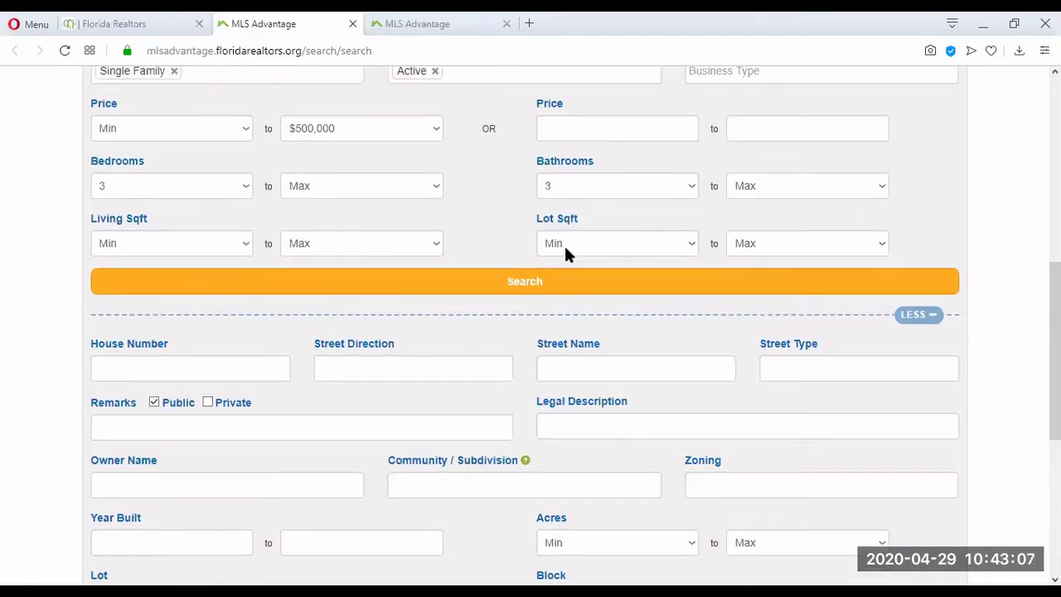
pyautogui.click(514, 283)
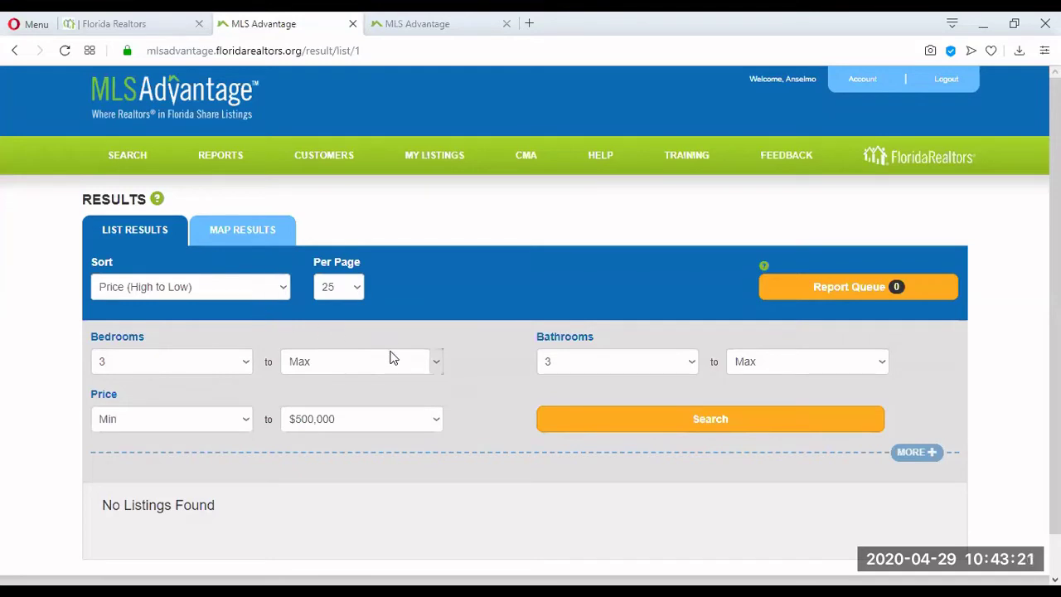
# Step: Raise the maximum price to $850,000 in the results page filters and run the search from there
pyautogui.click(433, 421)
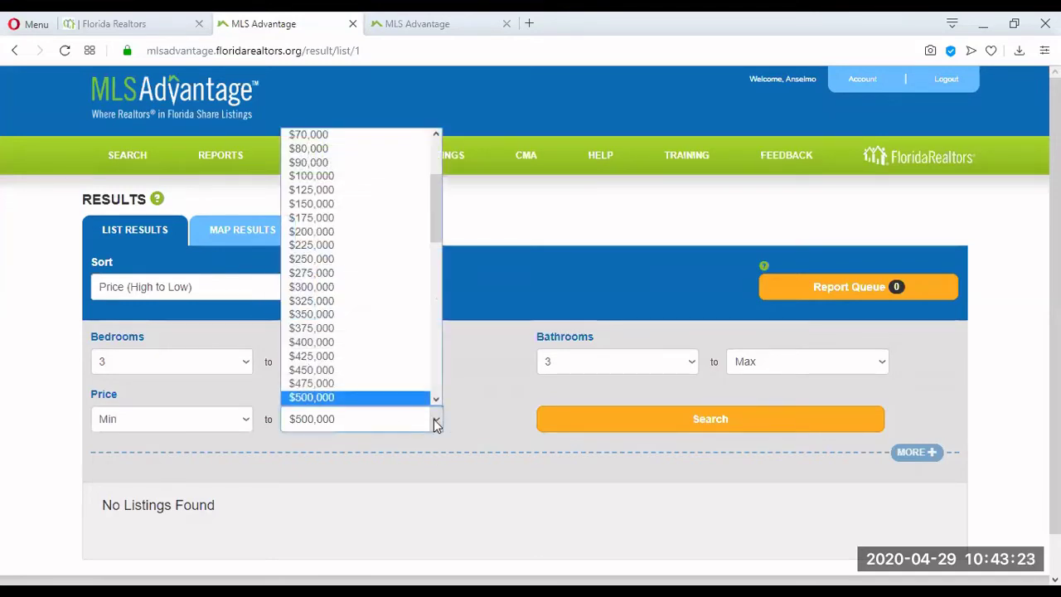
pyautogui.scroll(-4, 351, 323)
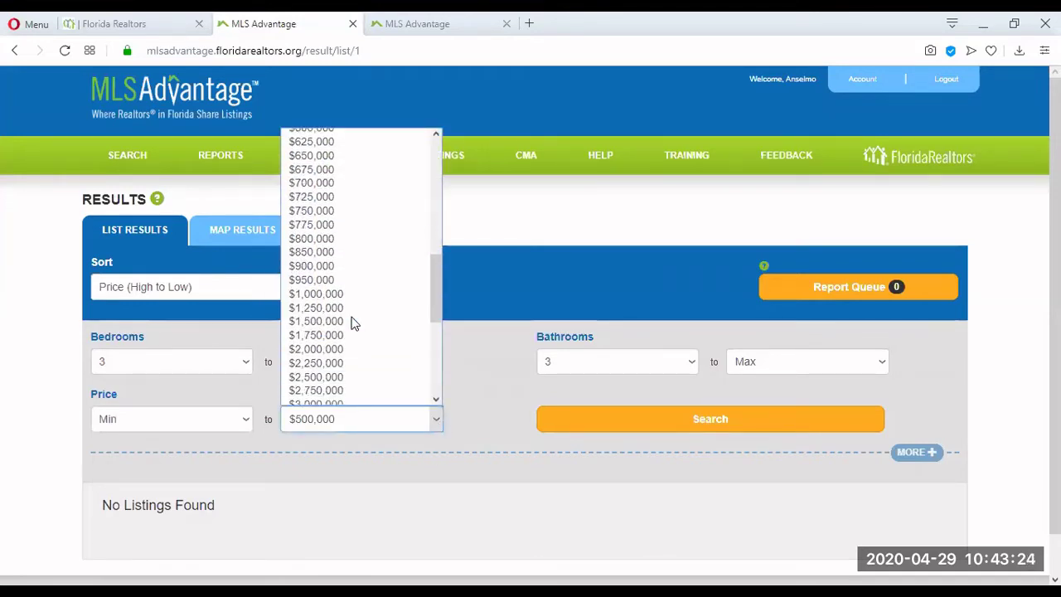
pyautogui.click(330, 263)
pyautogui.click(654, 420)
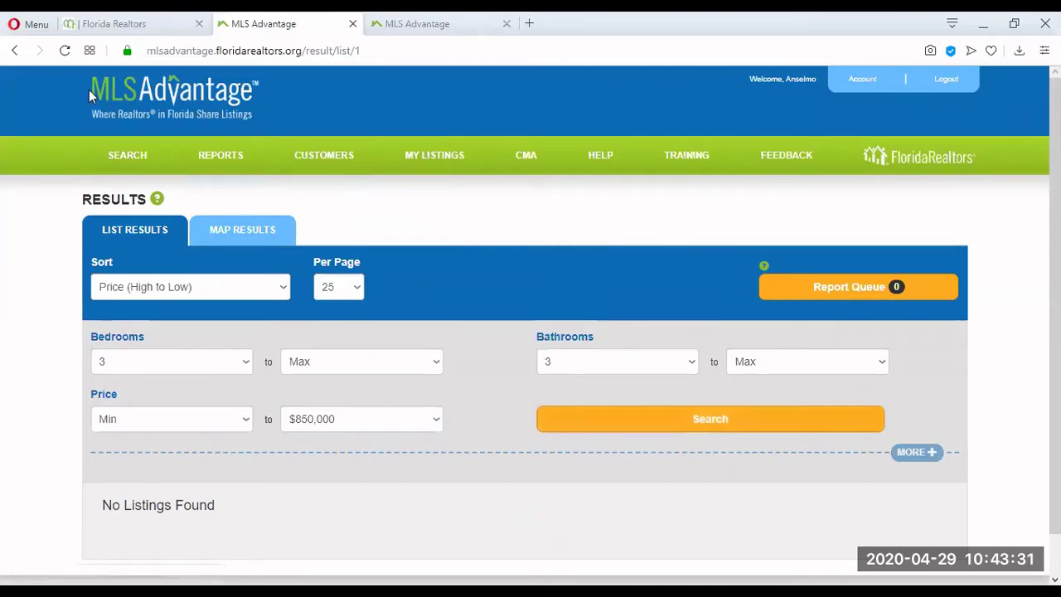
# Step: Return to the field search form, remove Gated community from the excluded features and rerun the search
pyautogui.click(15, 51)
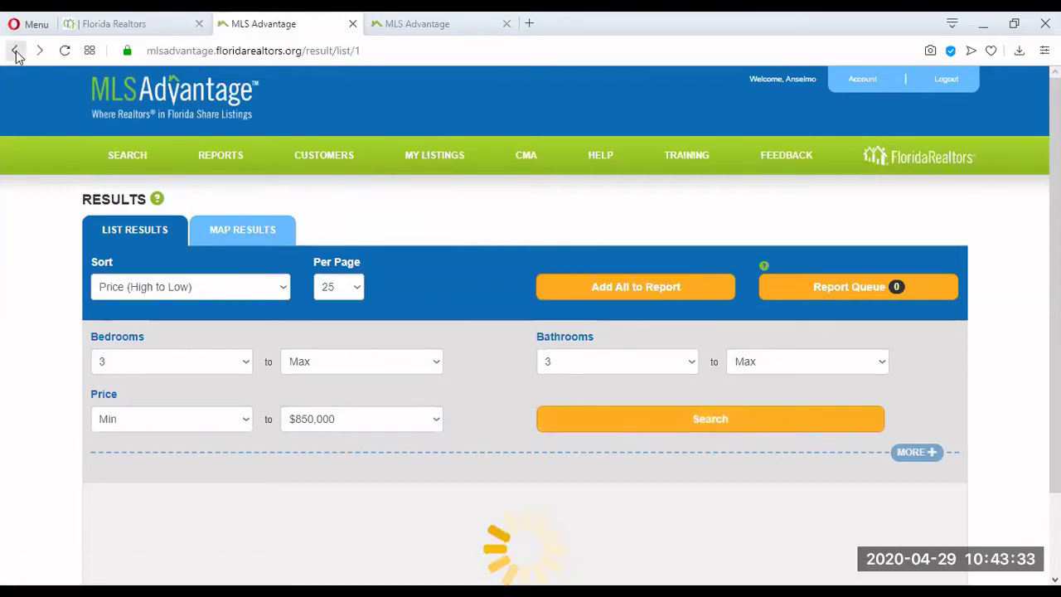
pyautogui.click(15, 53)
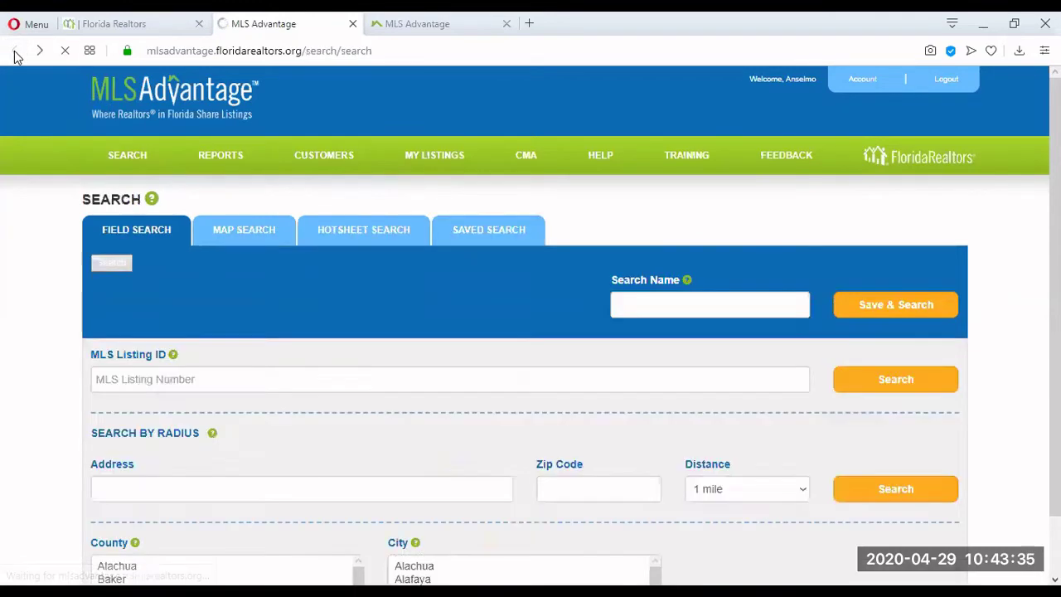
pyautogui.scroll(-5, 41, 253)
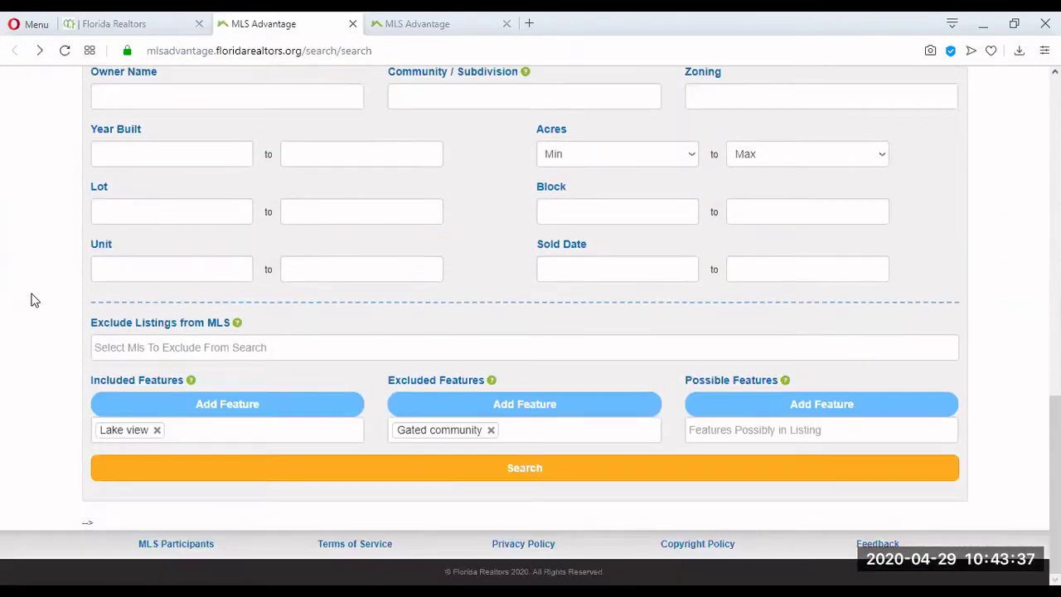
pyautogui.click(491, 430)
pyautogui.click(539, 470)
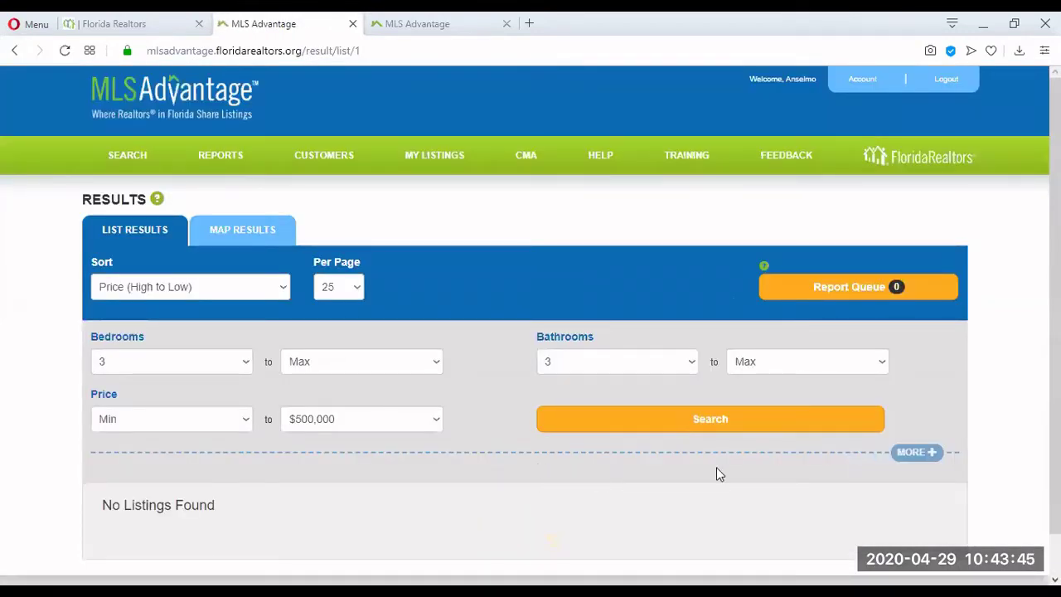
# Step: Return to the field search form and set the maximum price to $850,000
pyautogui.click(14, 51)
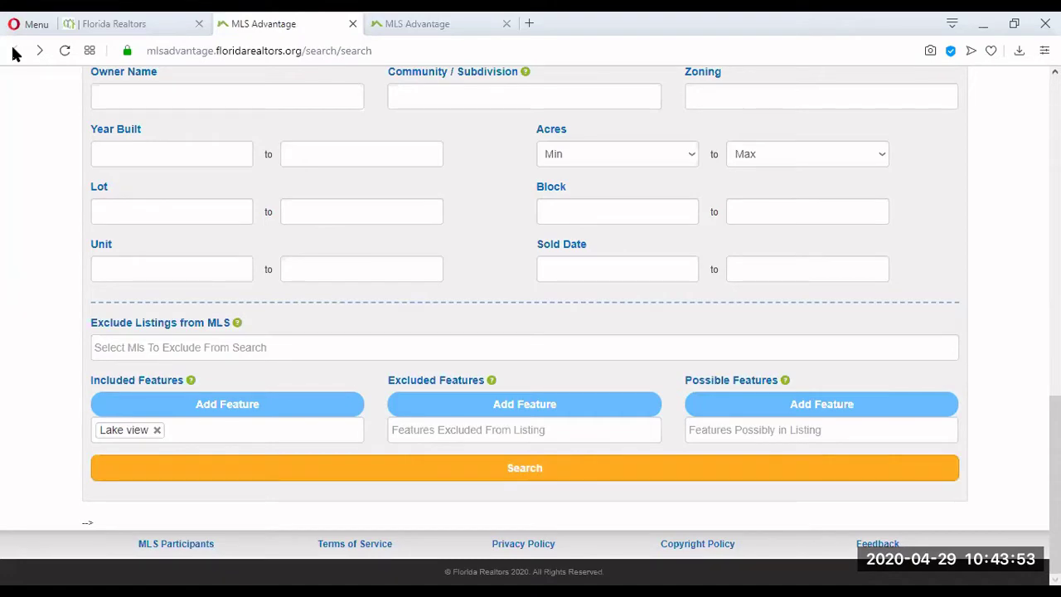
pyautogui.scroll(3, 37, 294)
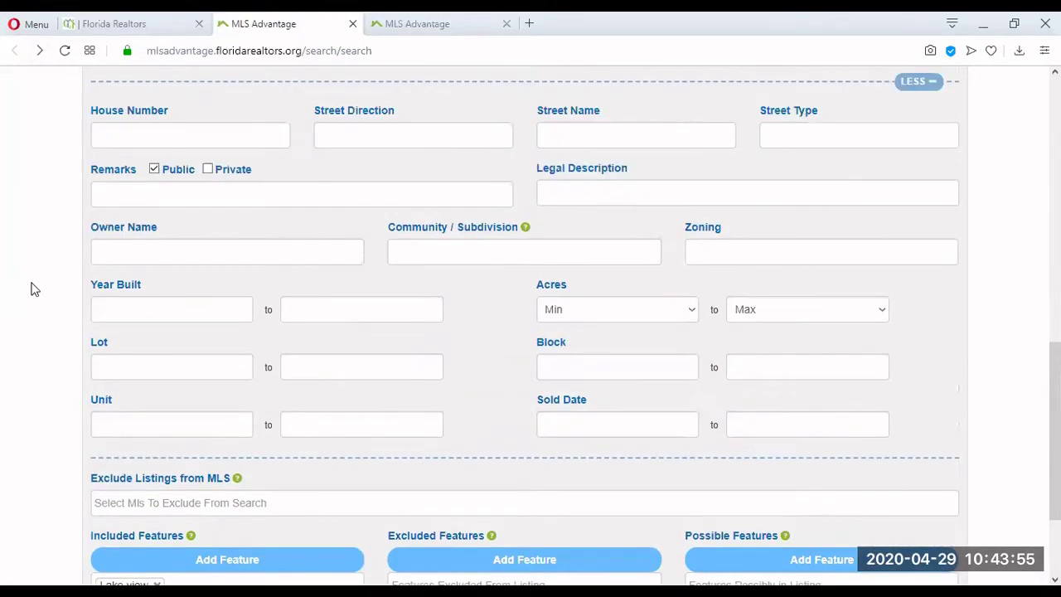
pyautogui.scroll(3, 23, 327)
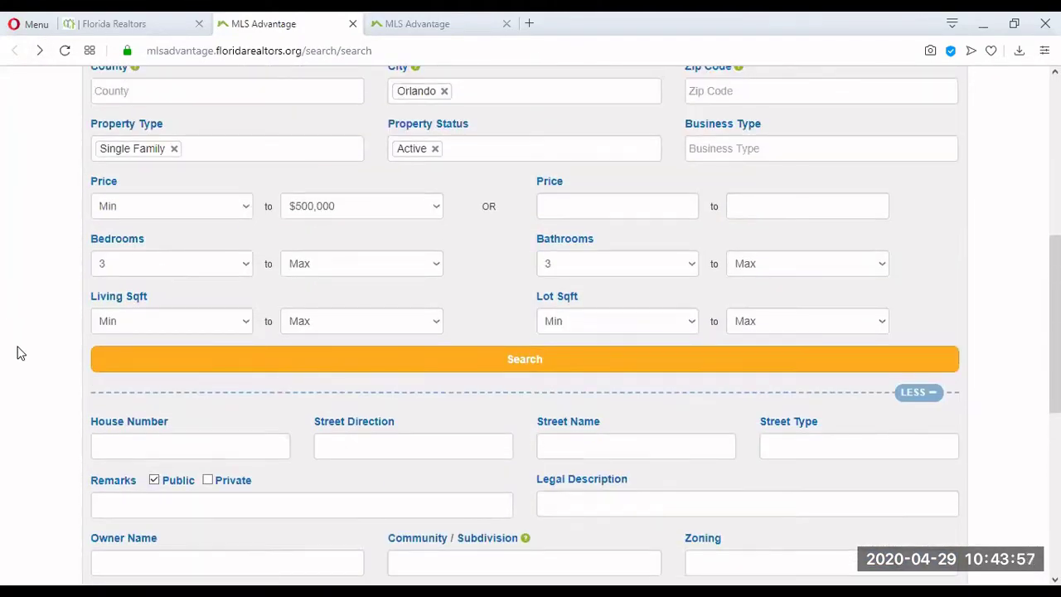
pyautogui.scroll(1, 20, 353)
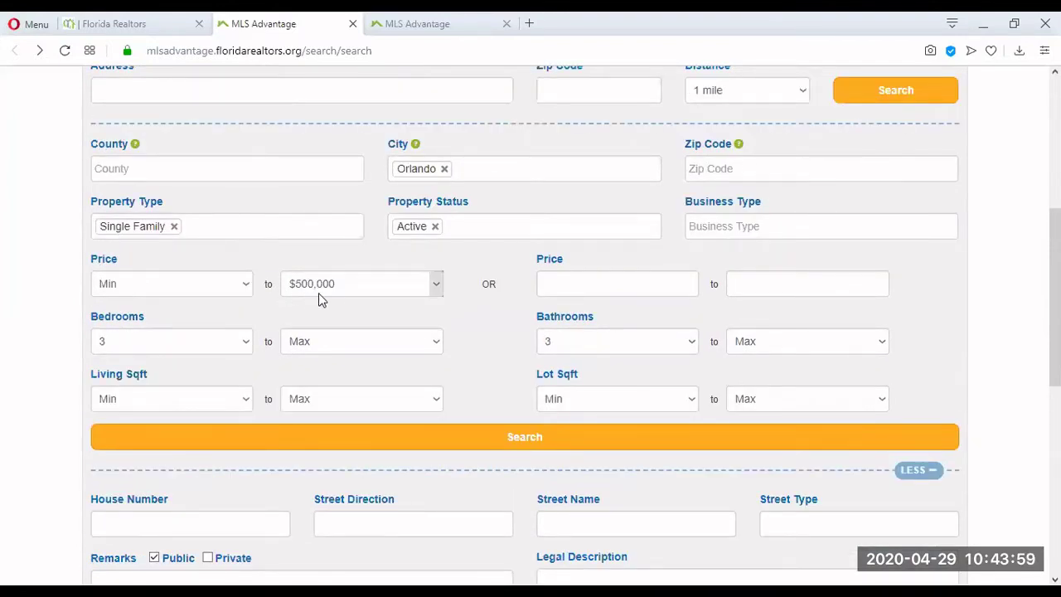
pyautogui.click(371, 286)
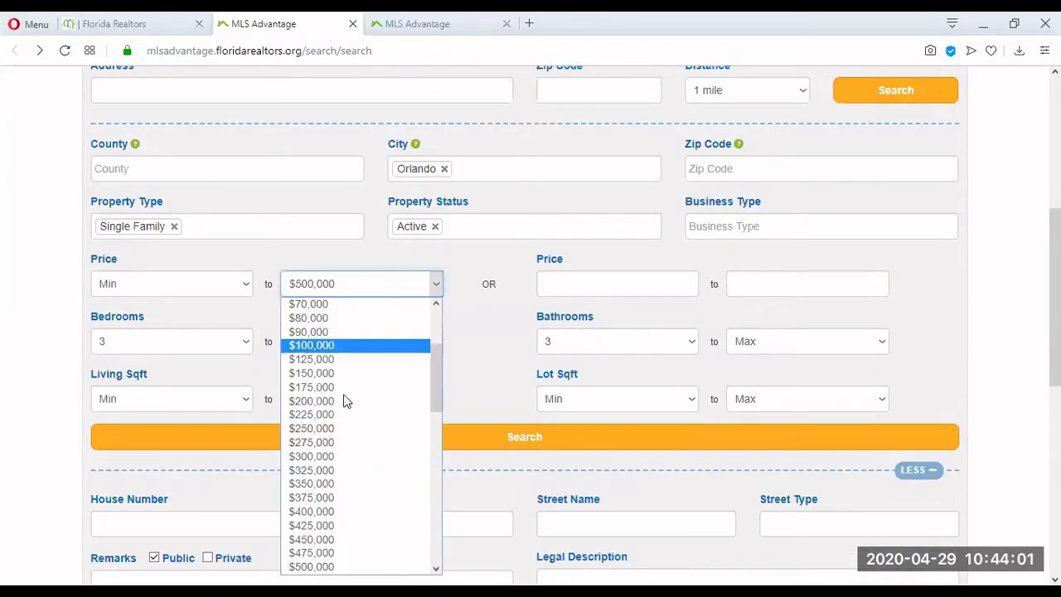
pyautogui.scroll(-2, 343, 435)
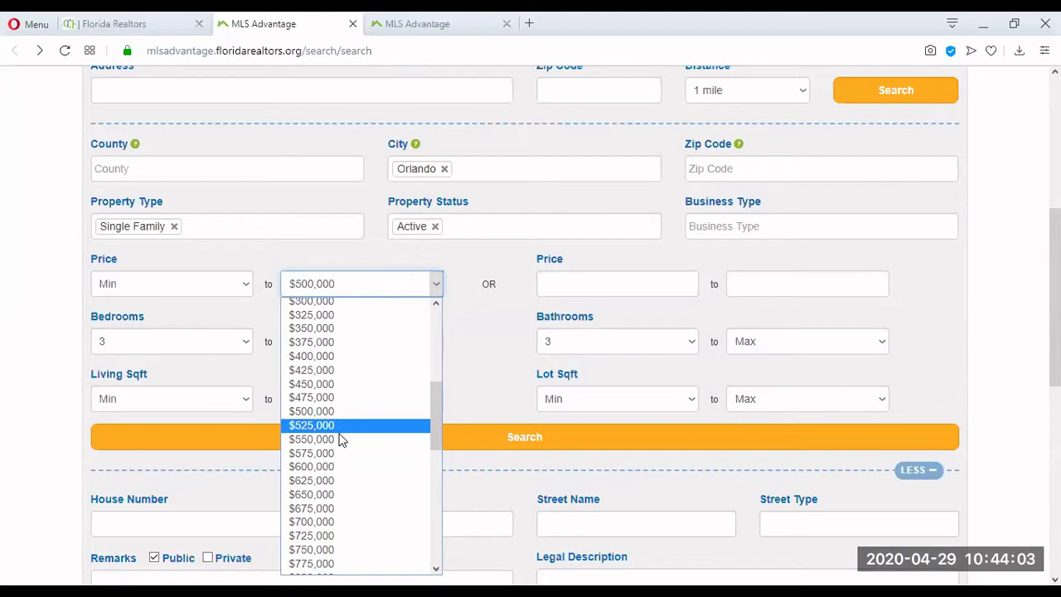
pyautogui.scroll(-2, 339, 440)
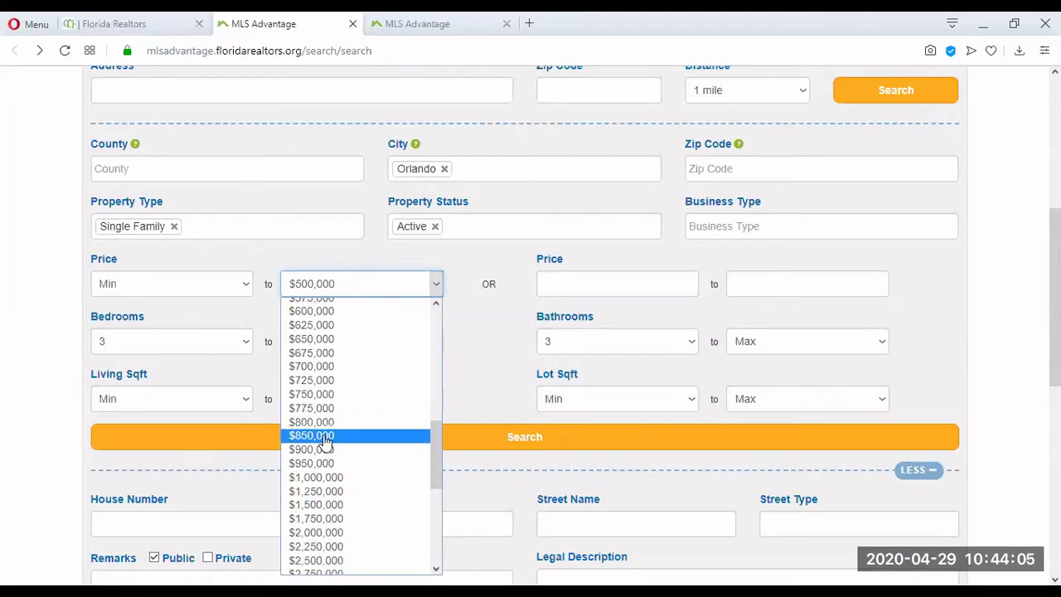
pyautogui.click(321, 438)
pyautogui.click(483, 322)
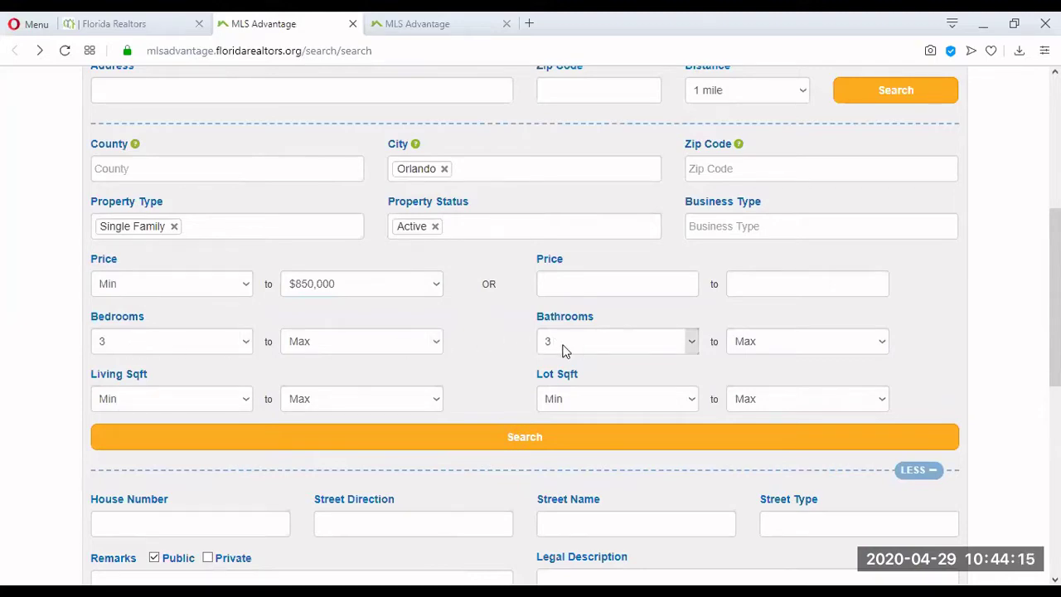
# Step: Remove Lake view from the included features and rerun the property search
pyautogui.scroll(-1, 502, 362)
pyautogui.scroll(-6, 501, 363)
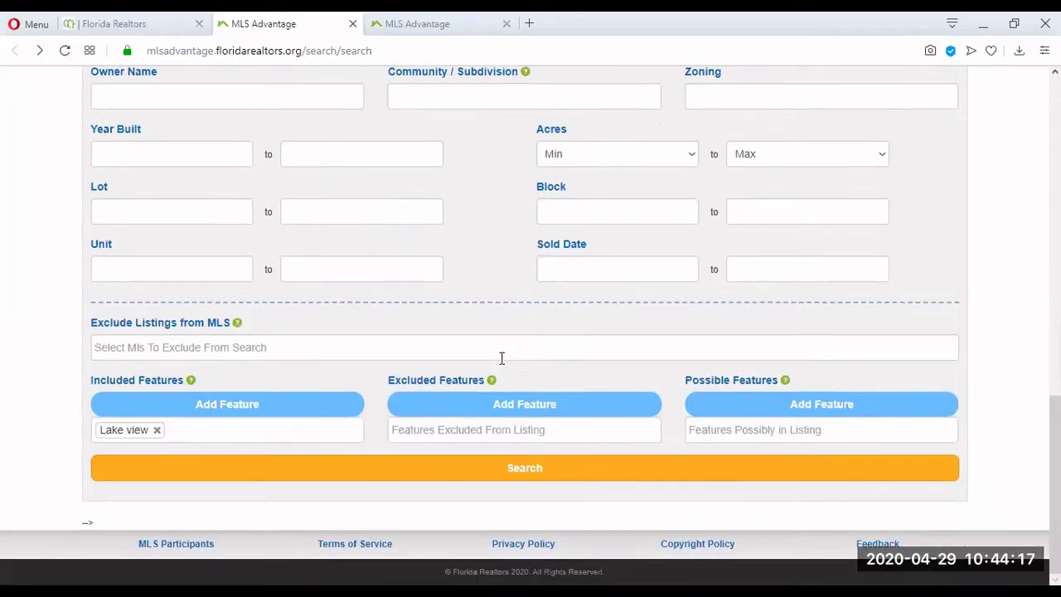
pyautogui.click(157, 430)
pyautogui.scroll(3, 433, 429)
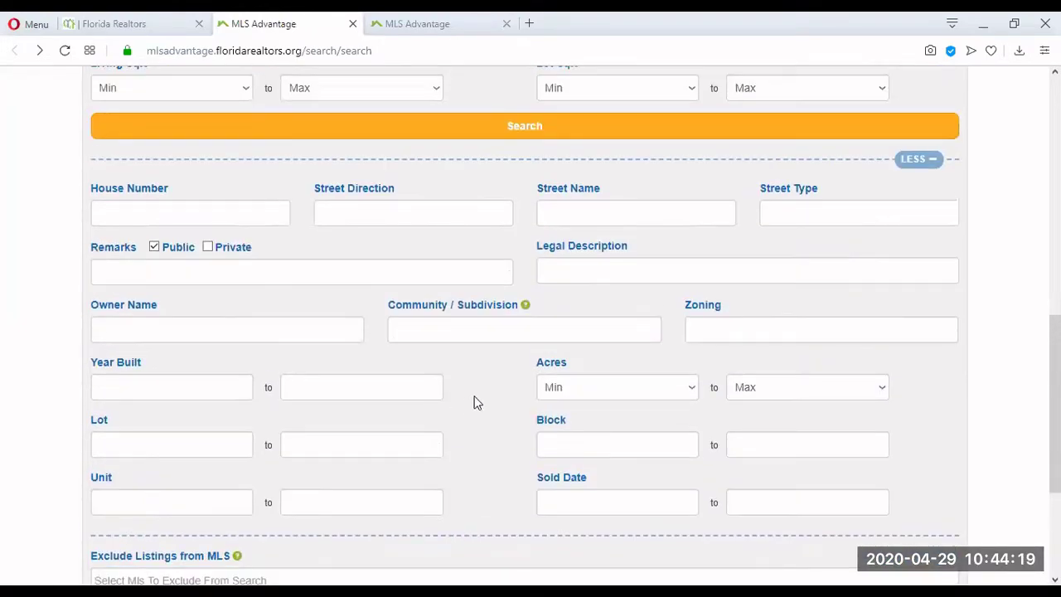
pyautogui.click(506, 125)
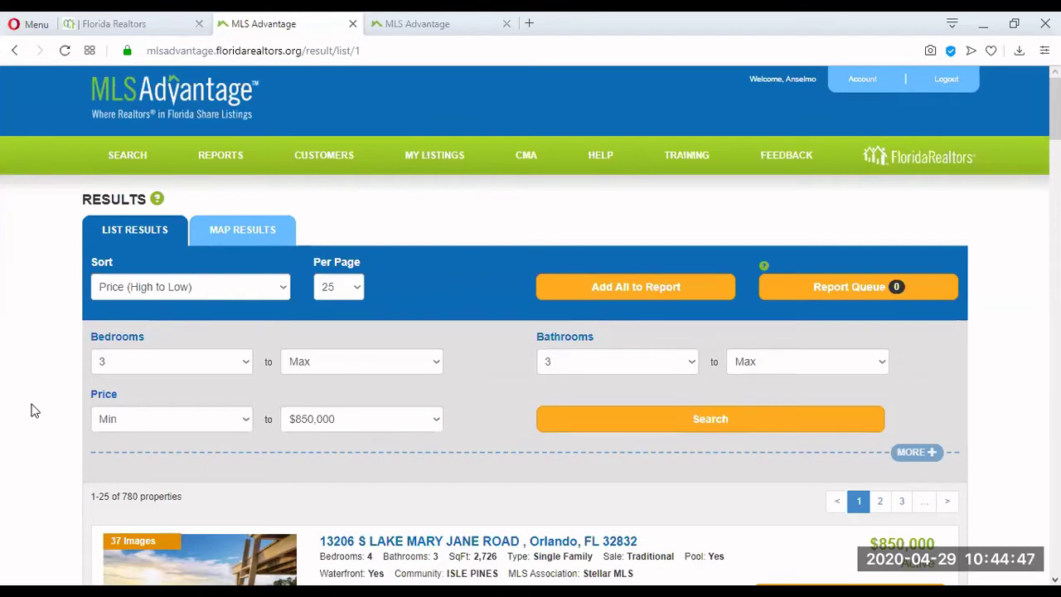
# Step: Return to the field search form and set the minimum price to $700,000
pyautogui.click(14, 51)
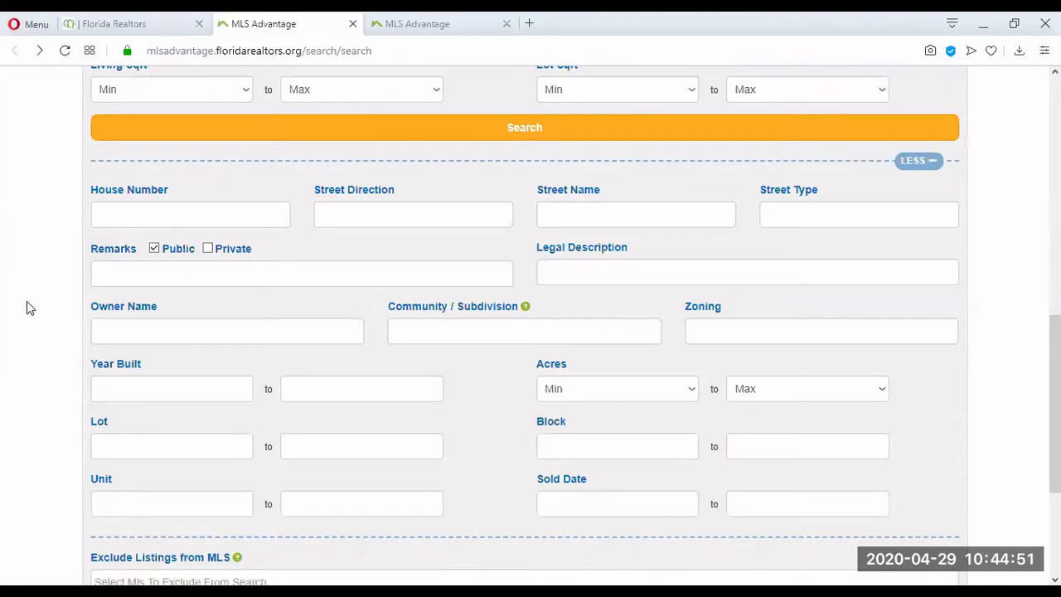
pyautogui.scroll(-2, 27, 305)
pyautogui.scroll(6, 27, 308)
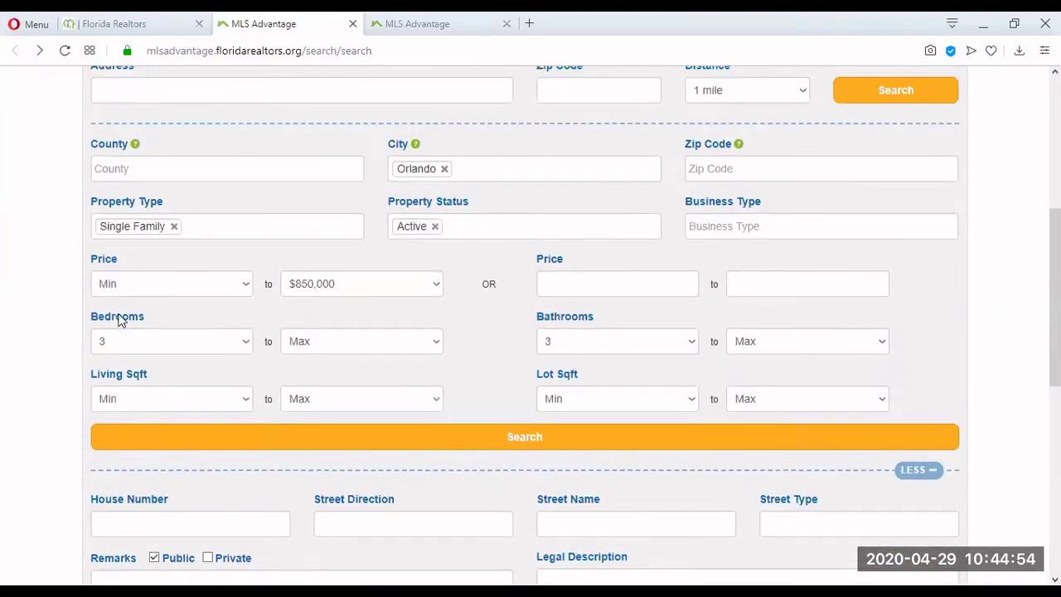
pyautogui.click(246, 283)
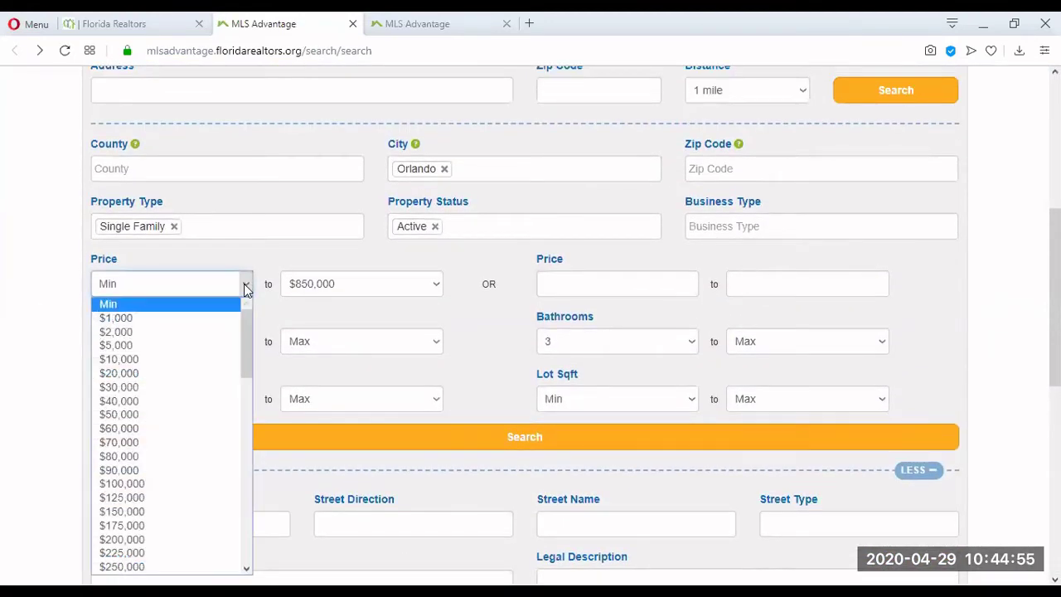
pyautogui.scroll(-5, 202, 382)
pyautogui.scroll(-3, 202, 381)
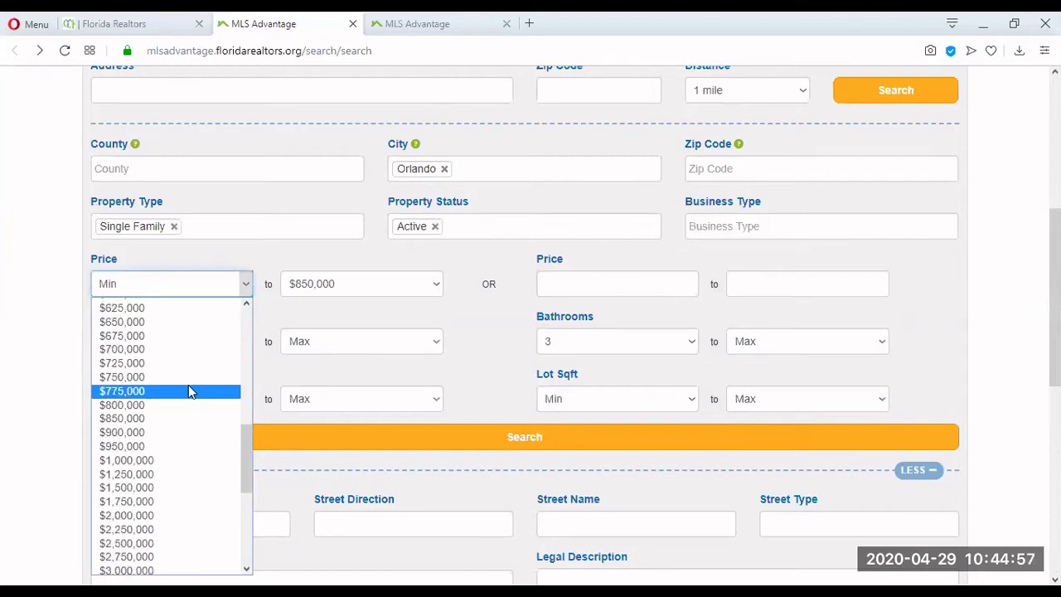
pyautogui.click(135, 350)
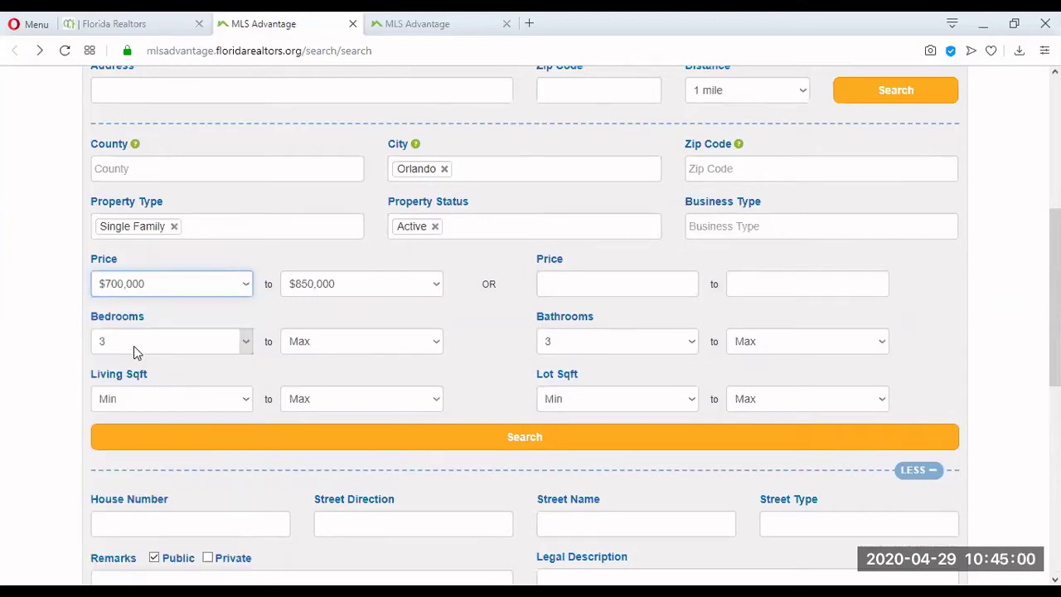
# Step: Run the search with the $700,000 to $850,000 price range and look through the first listings
pyautogui.click(516, 446)
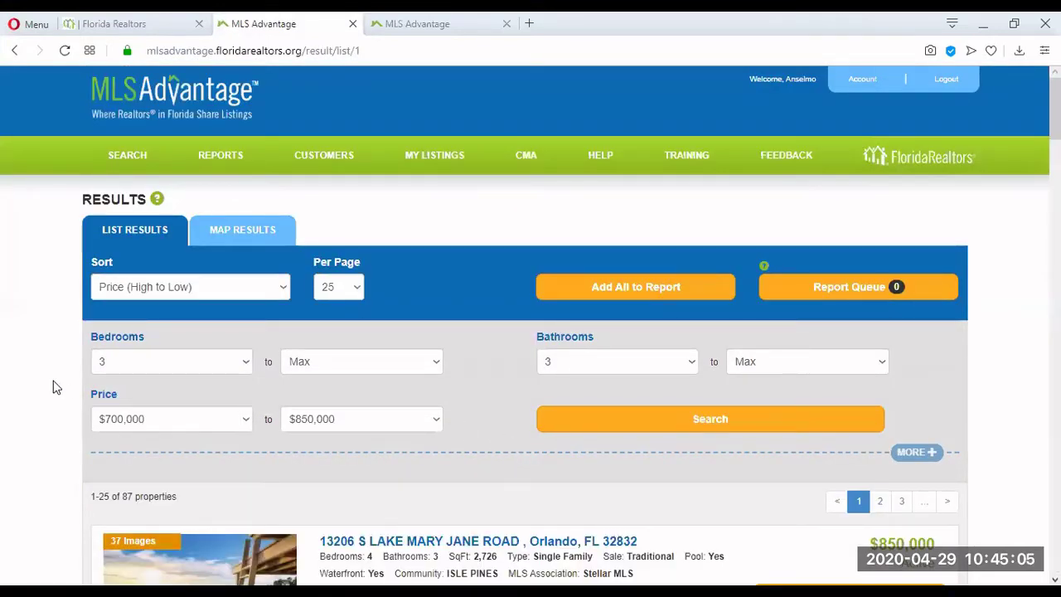
pyautogui.scroll(-3, 50, 385)
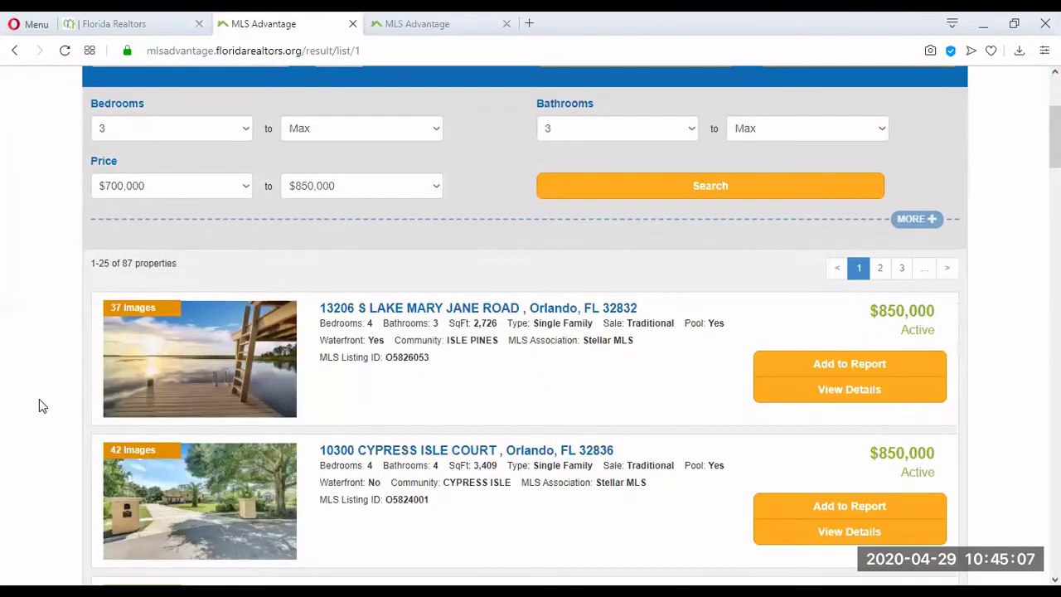
pyautogui.scroll(-1, 35, 403)
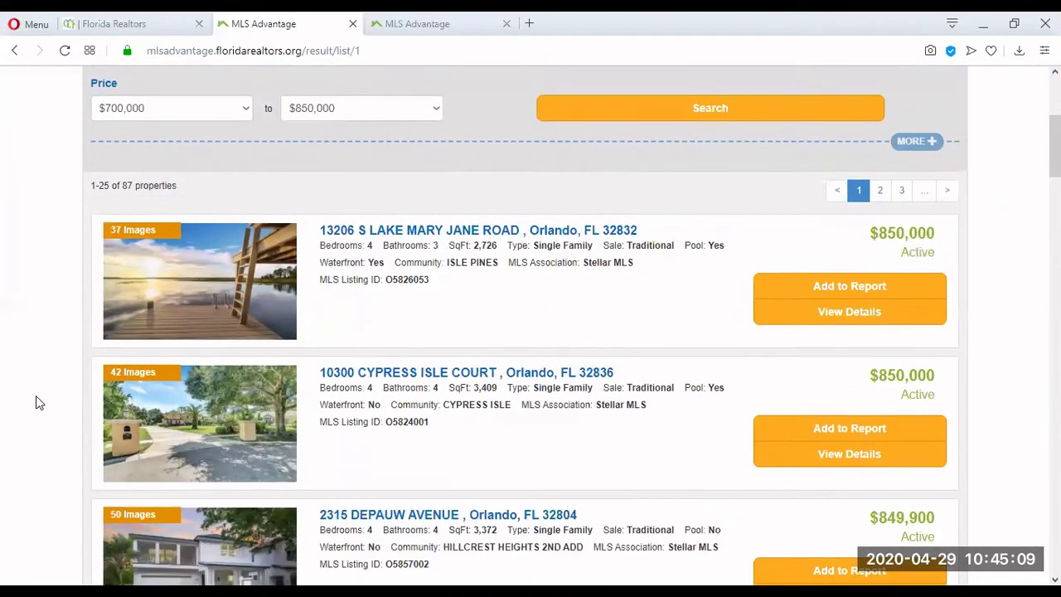
# Step: Browse the first few photos of the first $850,000 listing in the results and close its photo viewer
pyautogui.scroll(-3, 35, 398)
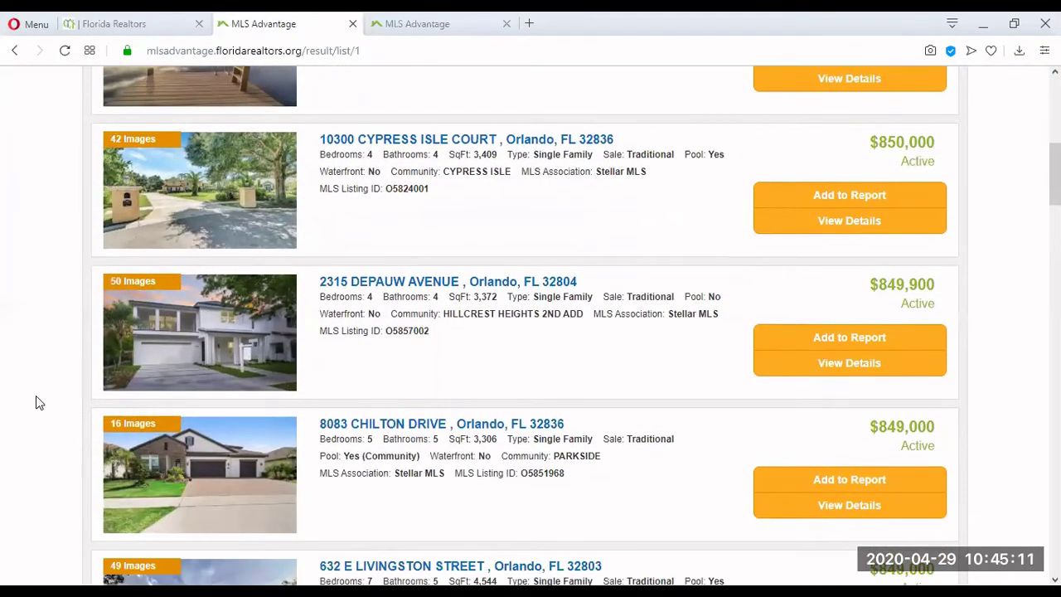
pyautogui.scroll(3, 36, 403)
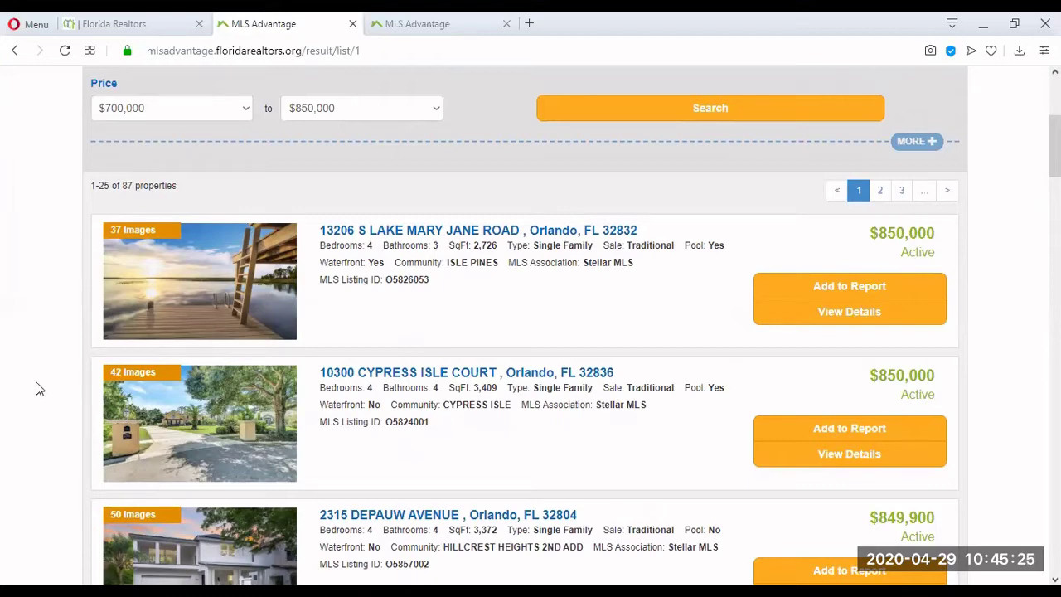
pyautogui.scroll(-1, 48, 374)
pyautogui.scroll(1, 55, 407)
pyautogui.click(197, 284)
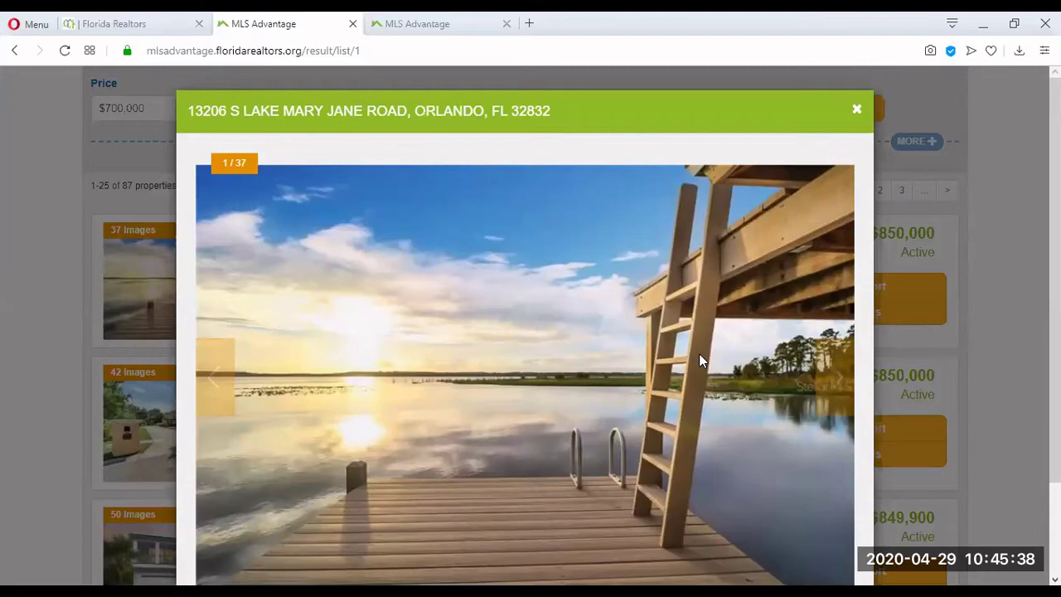
pyautogui.click(831, 383)
pyautogui.click(834, 386)
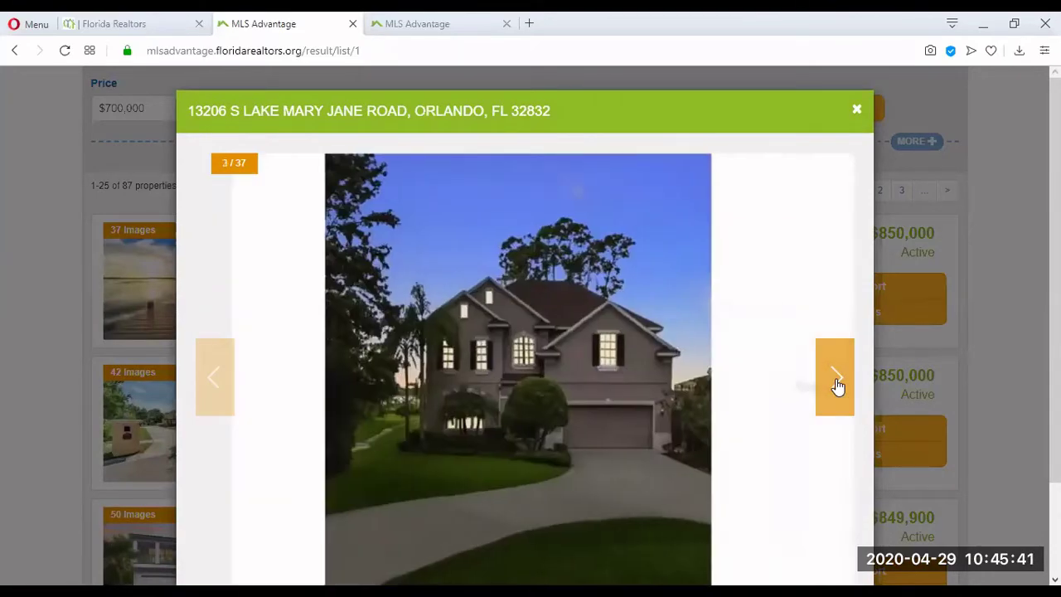
pyautogui.click(833, 386)
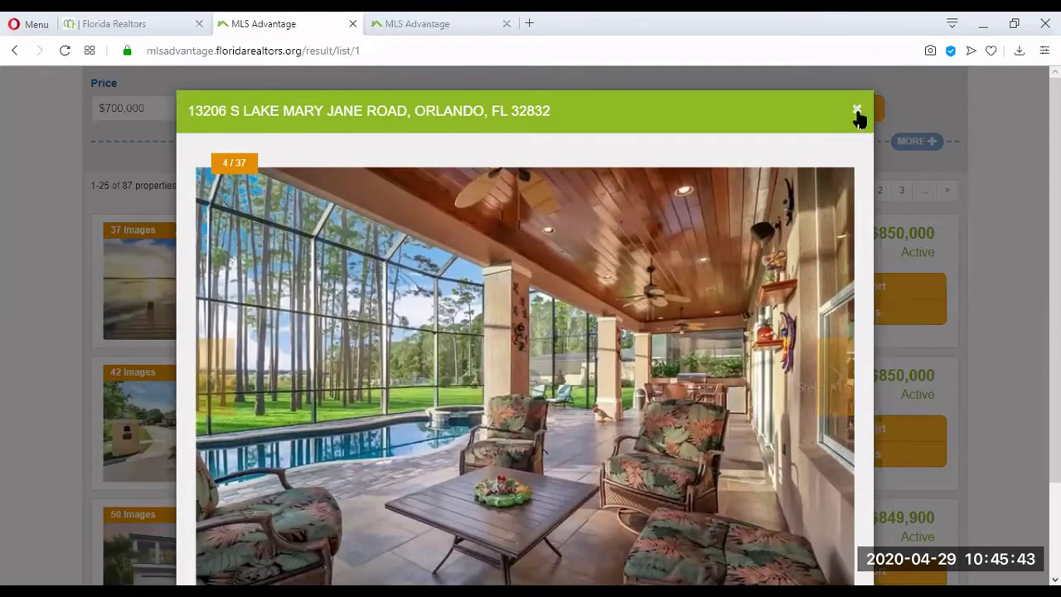
pyautogui.click(856, 110)
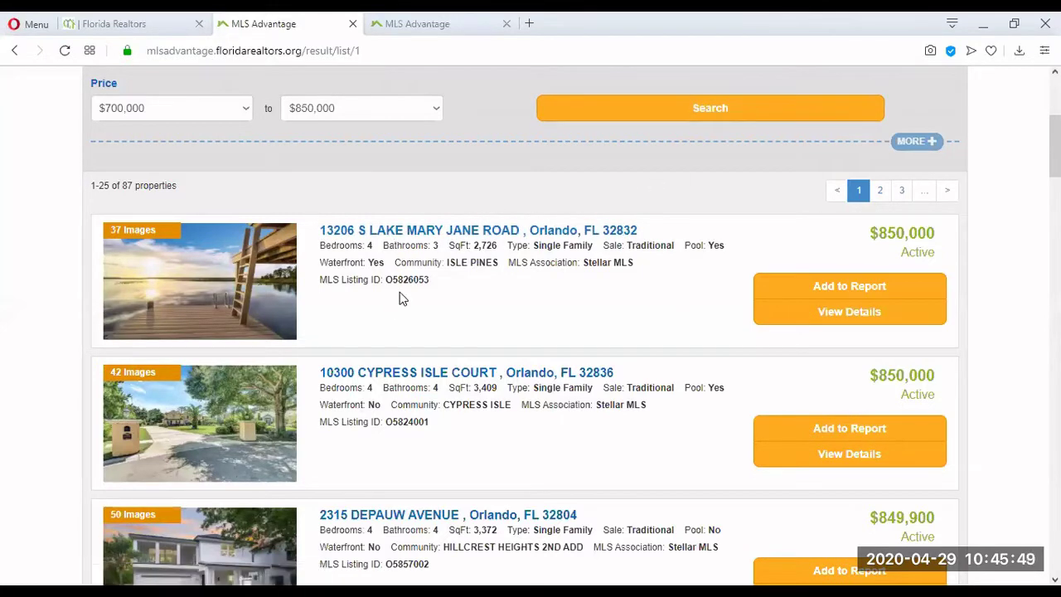
# Step: View the full property details of the first listing and return to the search results
pyautogui.click(417, 236)
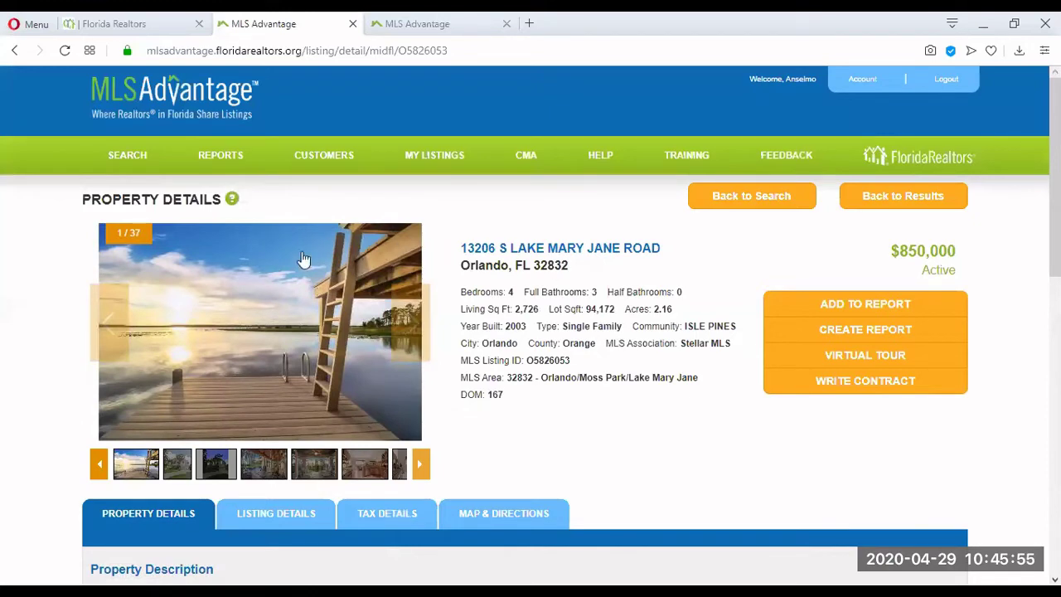
pyautogui.scroll(-2, 635, 381)
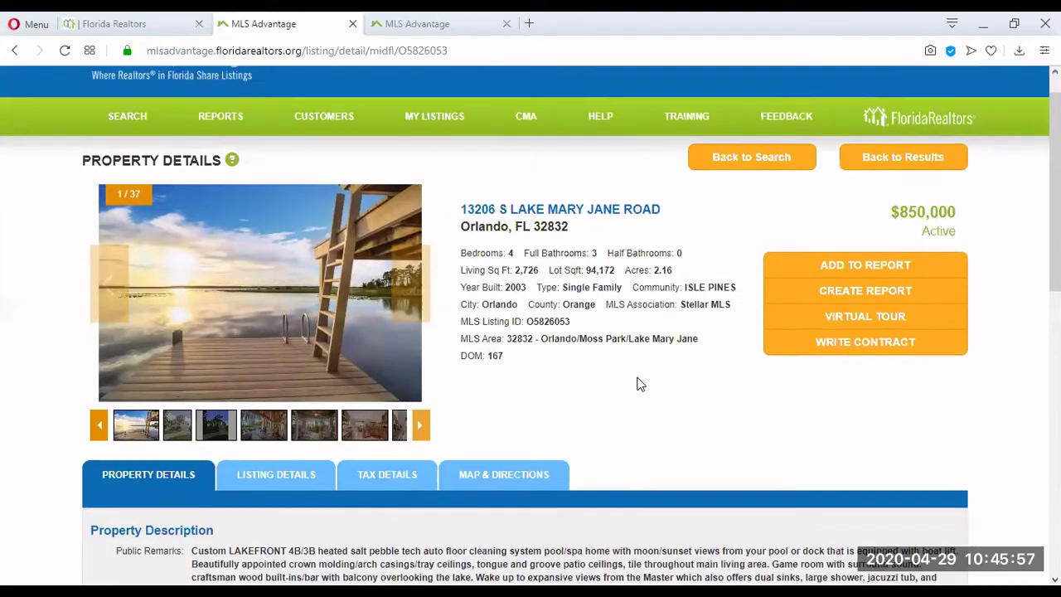
pyautogui.scroll(2, 626, 377)
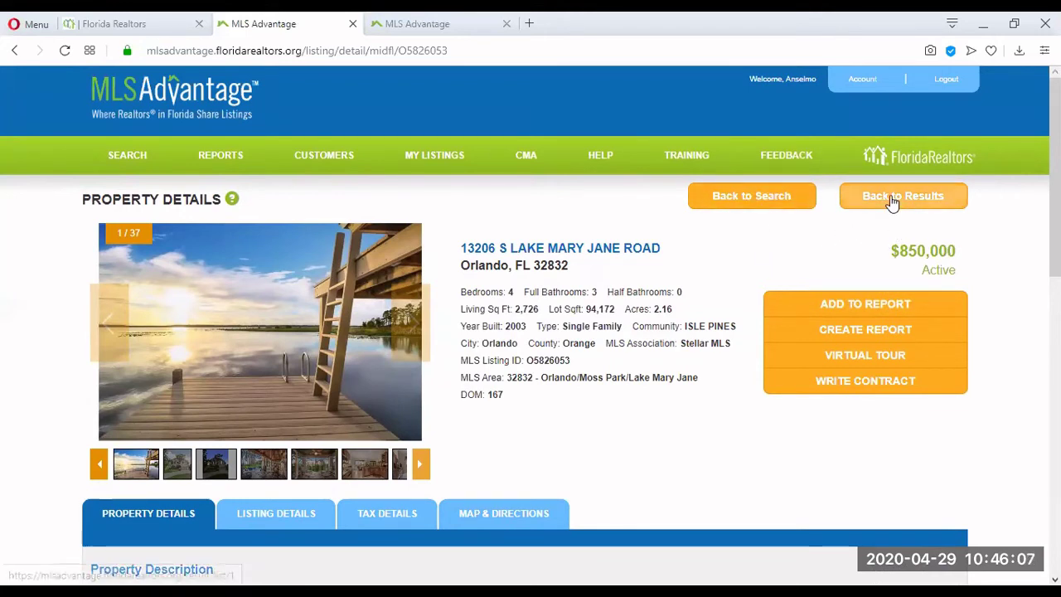
pyautogui.click(920, 199)
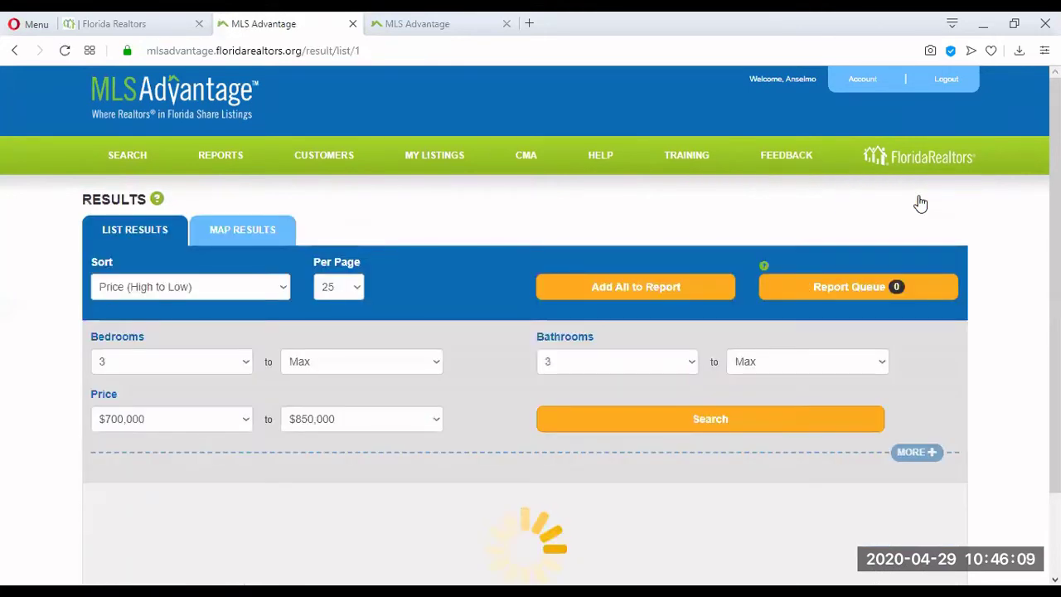
# Step: Add the first four listings in the results to the report
pyautogui.scroll(-3, 634, 267)
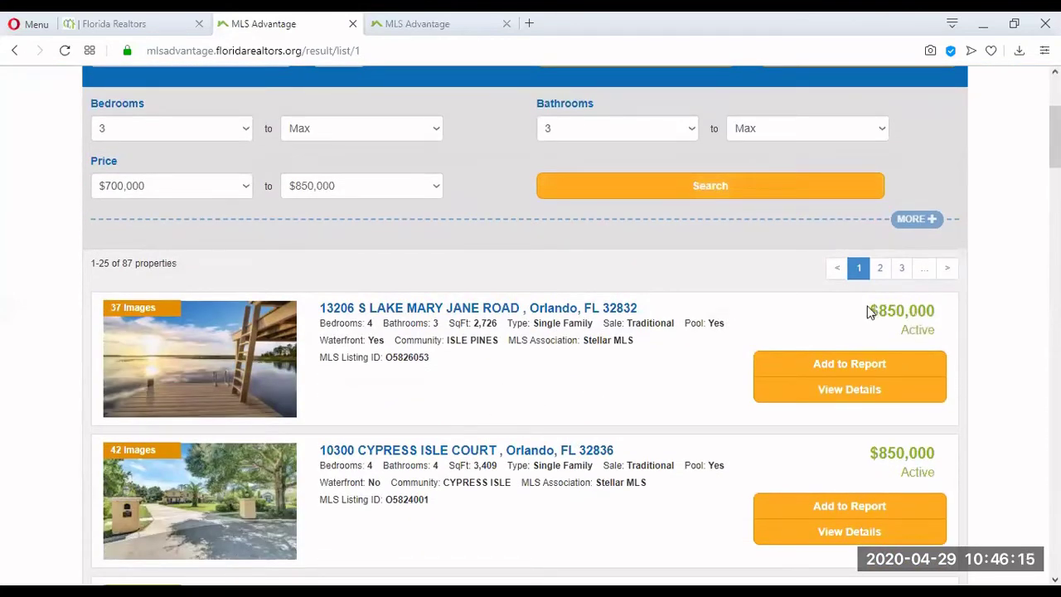
pyautogui.moveTo(869, 311); pyautogui.dragTo(934, 311)
pyautogui.click(846, 323)
pyautogui.click(833, 367)
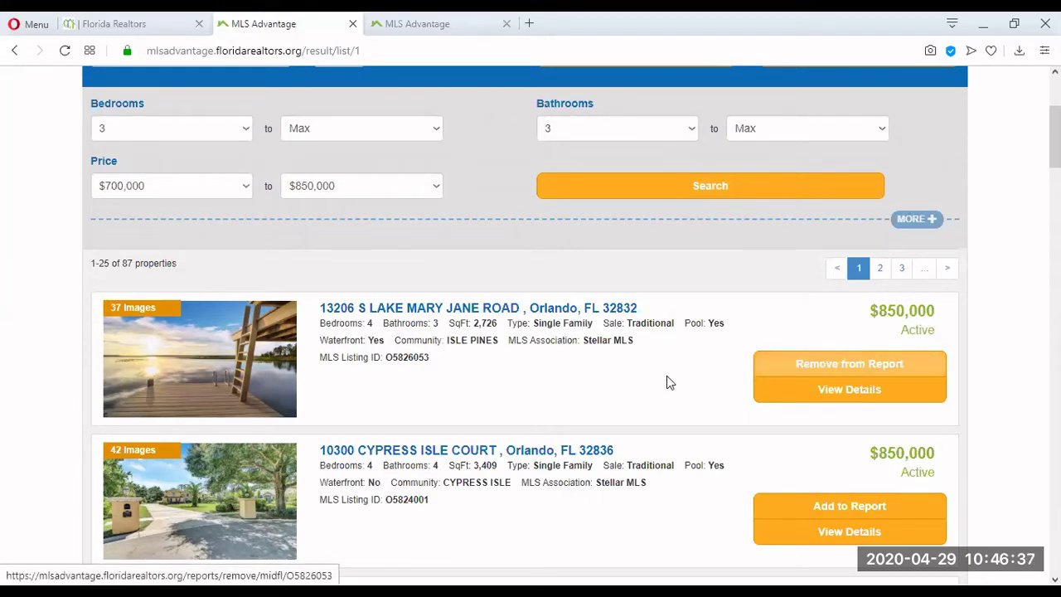
pyautogui.scroll(-2, 667, 375)
pyautogui.click(817, 362)
pyautogui.scroll(-3, 770, 360)
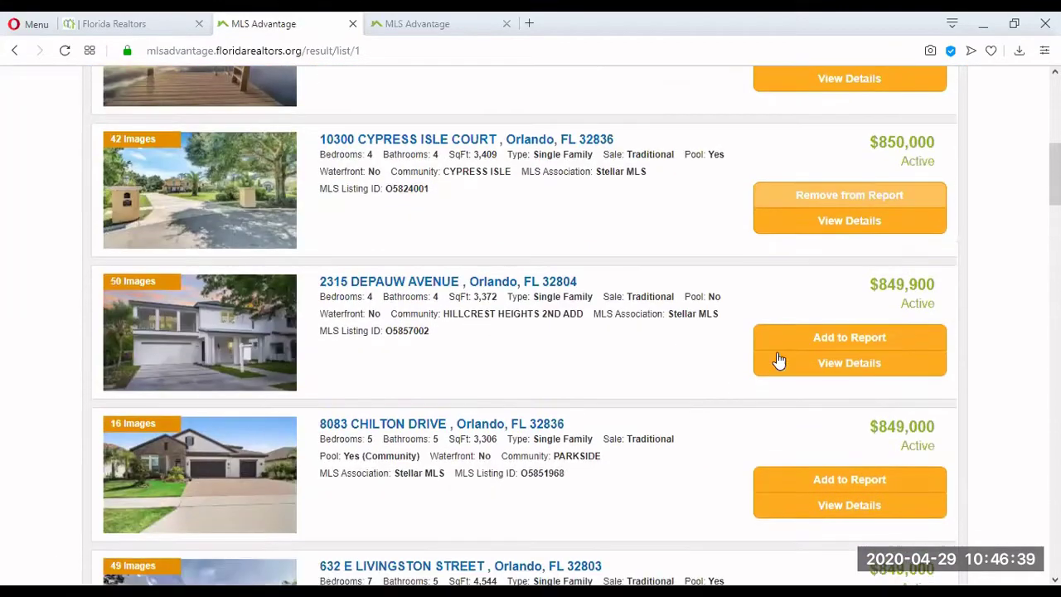
pyautogui.click(796, 343)
pyautogui.scroll(-1, 746, 344)
pyautogui.click(782, 326)
pyautogui.scroll(-2, 703, 348)
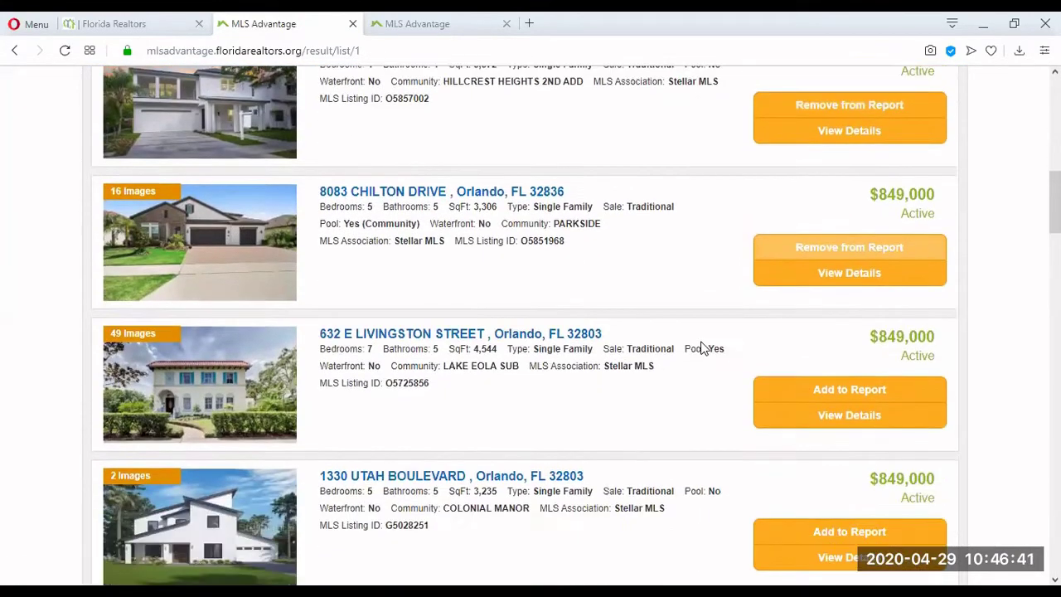
# Step: Add the next five listings, from the fifth through the ninth, to the report
pyautogui.click(781, 316)
pyautogui.scroll(-1, 675, 345)
pyautogui.scroll(-3, 675, 345)
pyautogui.click(808, 220)
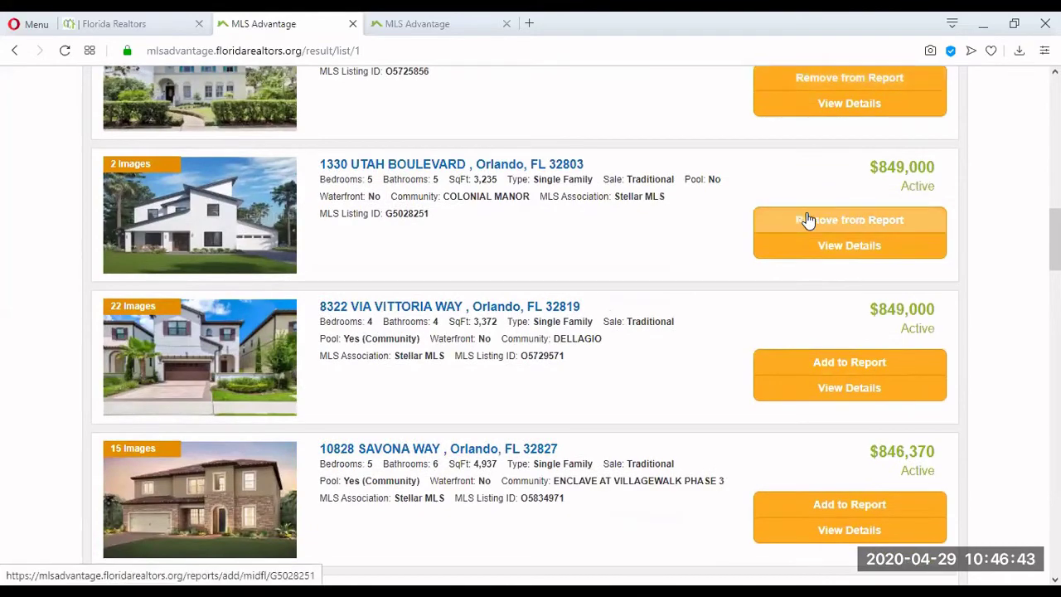
pyautogui.click(812, 365)
pyautogui.click(812, 503)
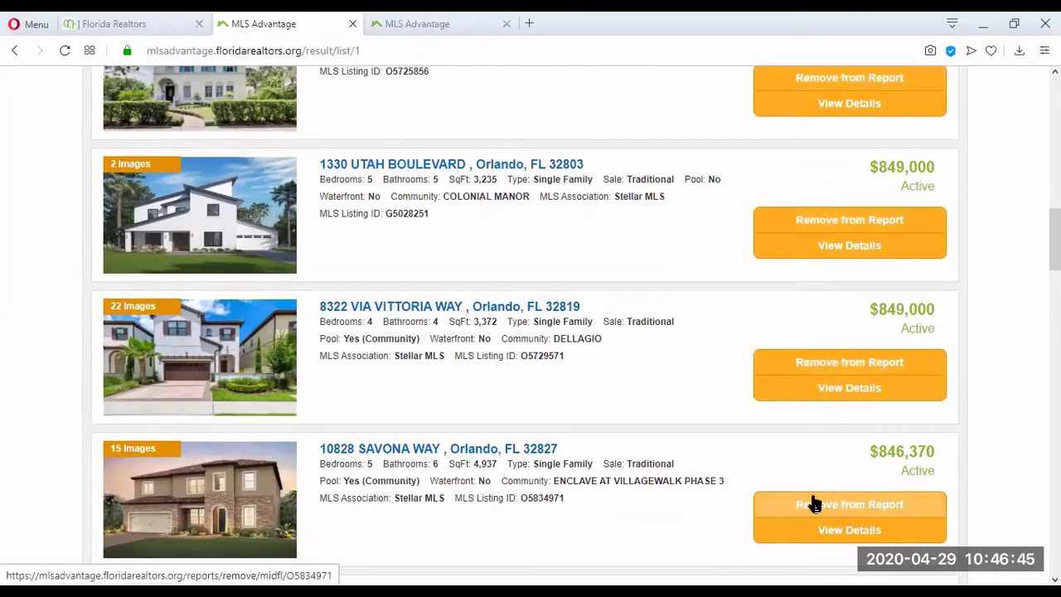
pyautogui.scroll(-2, 816, 497)
pyautogui.click(821, 495)
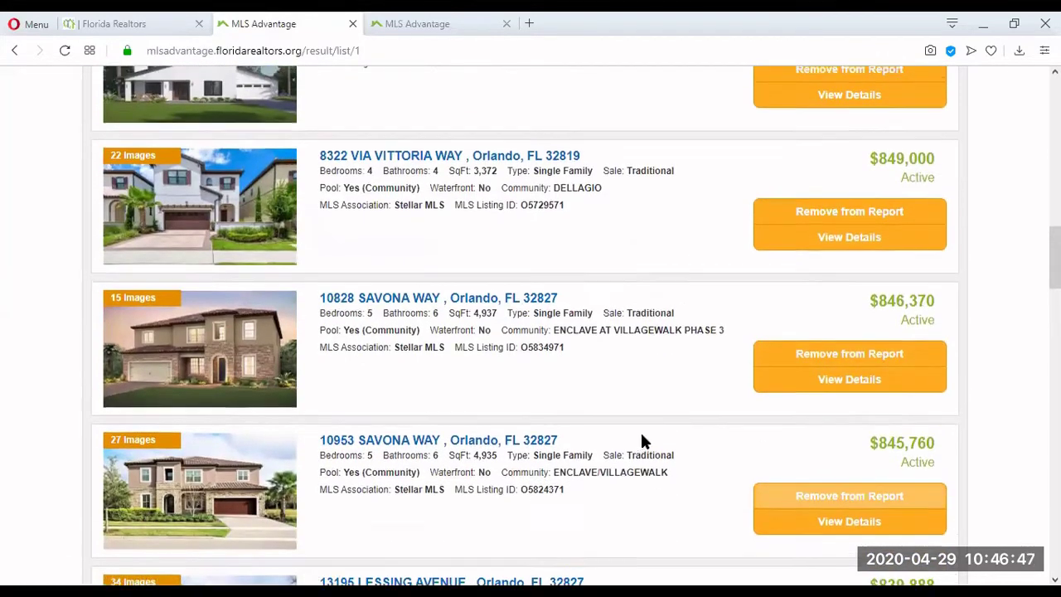
# Step: Review the selected properties in the report queue and create a report from them
pyautogui.scroll(15, 640, 472)
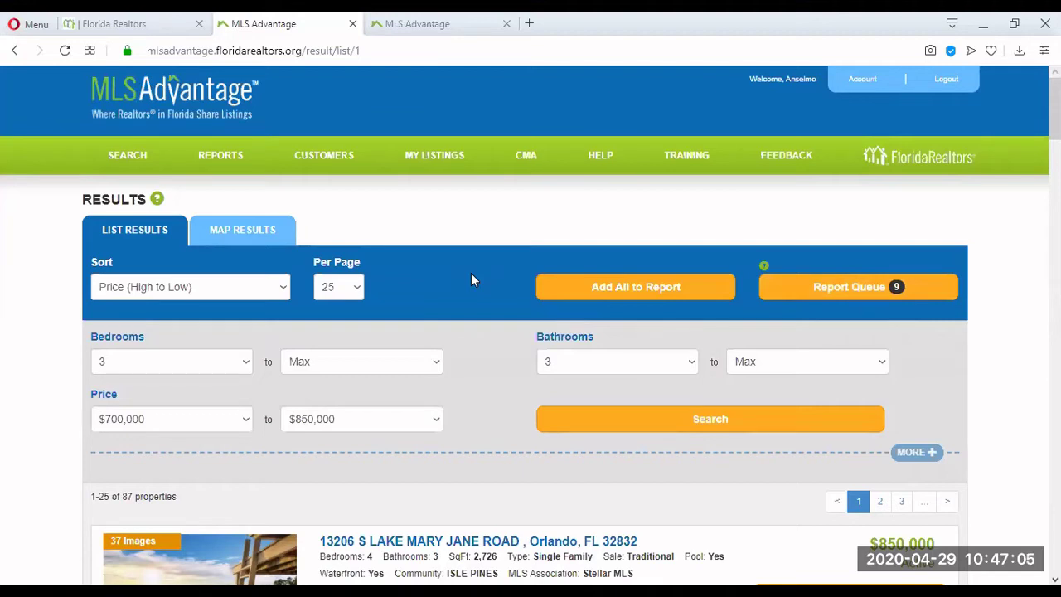
pyautogui.click(849, 287)
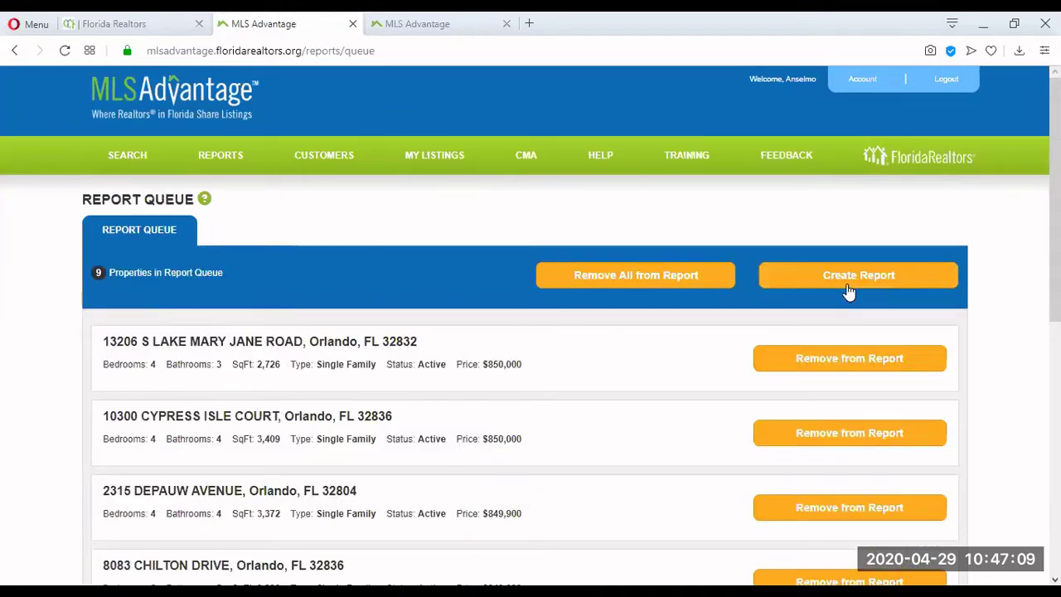
pyautogui.scroll(-5, 661, 348)
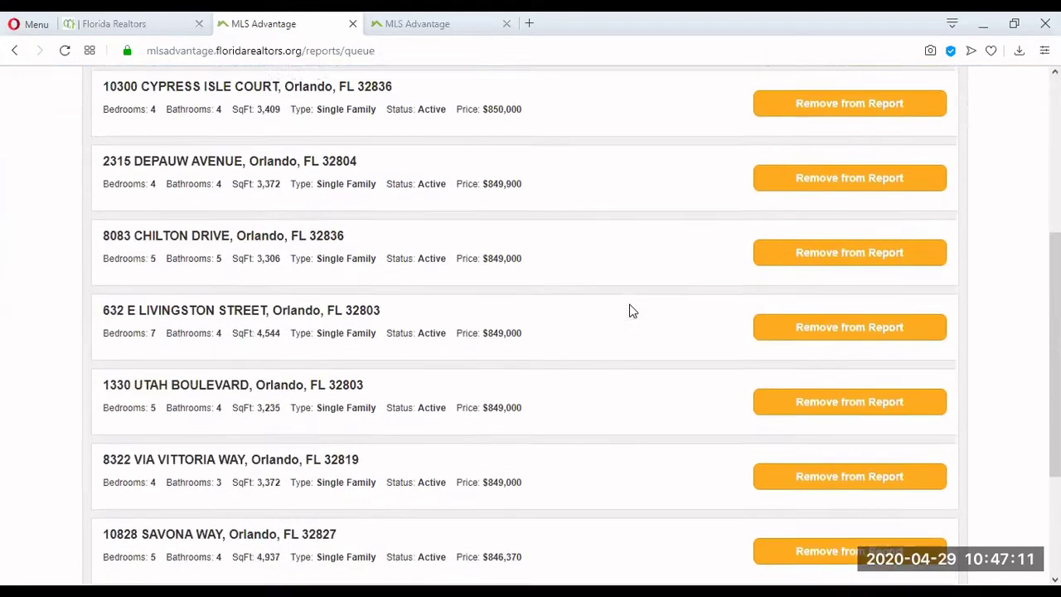
pyautogui.scroll(3, 629, 368)
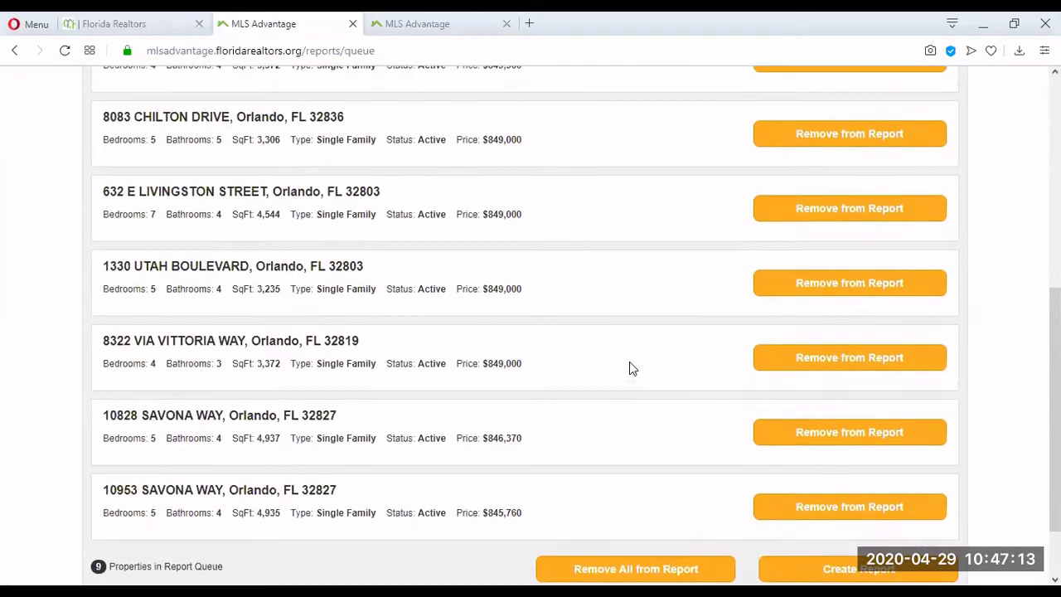
pyautogui.scroll(3, 629, 368)
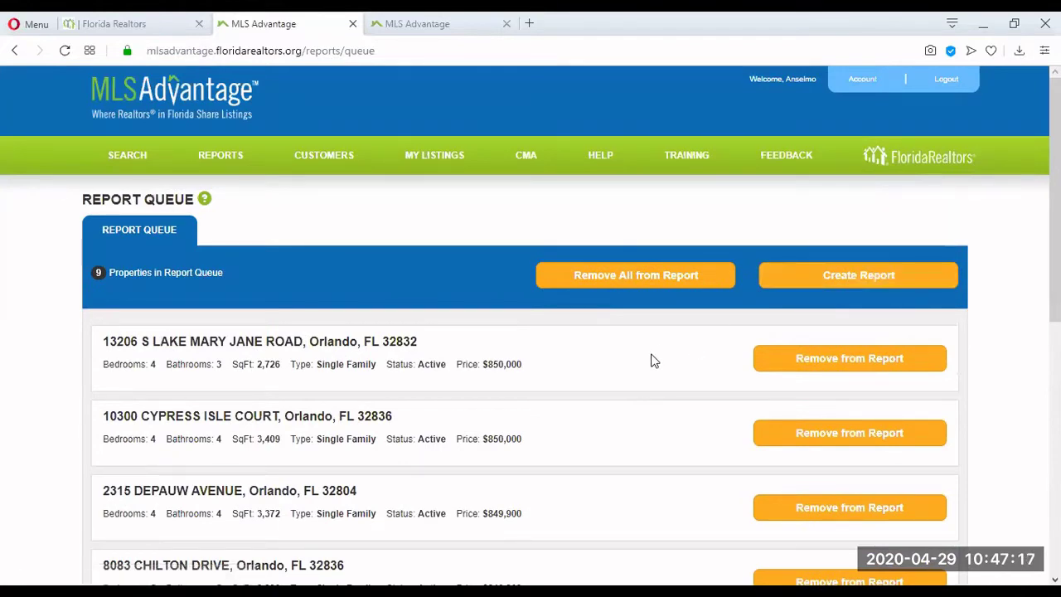
pyautogui.scroll(-6, 653, 361)
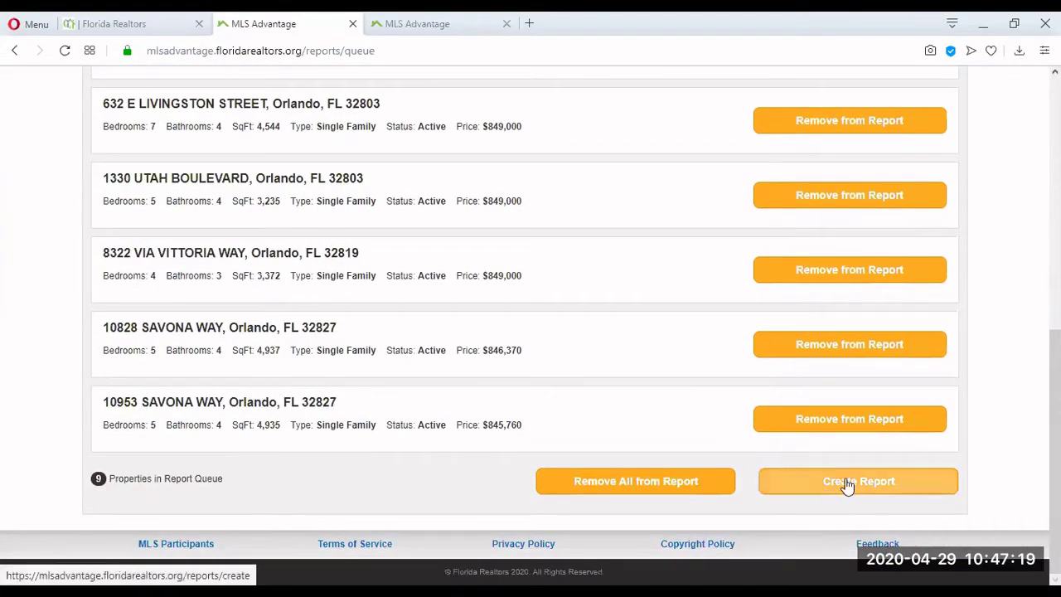
pyautogui.scroll(6, 643, 488)
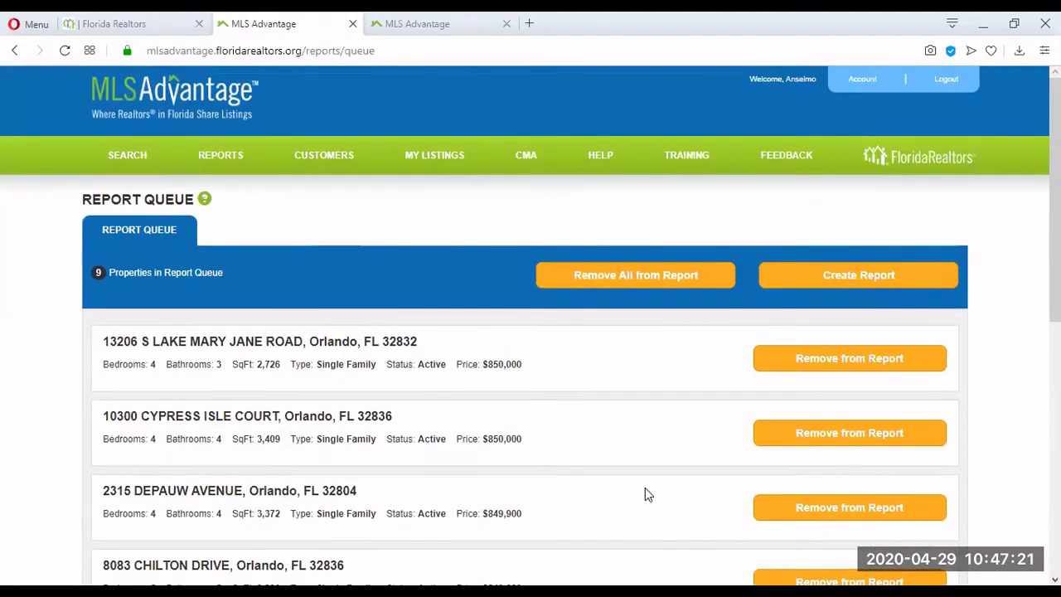
pyautogui.scroll(-5, 645, 490)
pyautogui.scroll(-1, 645, 496)
pyautogui.scroll(6, 696, 480)
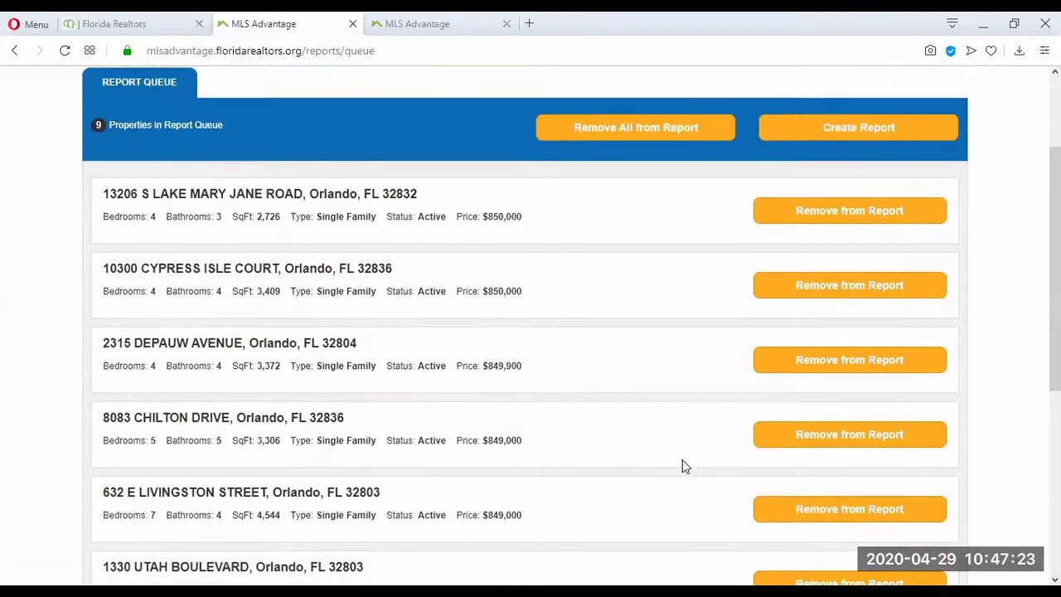
pyautogui.click(858, 277)
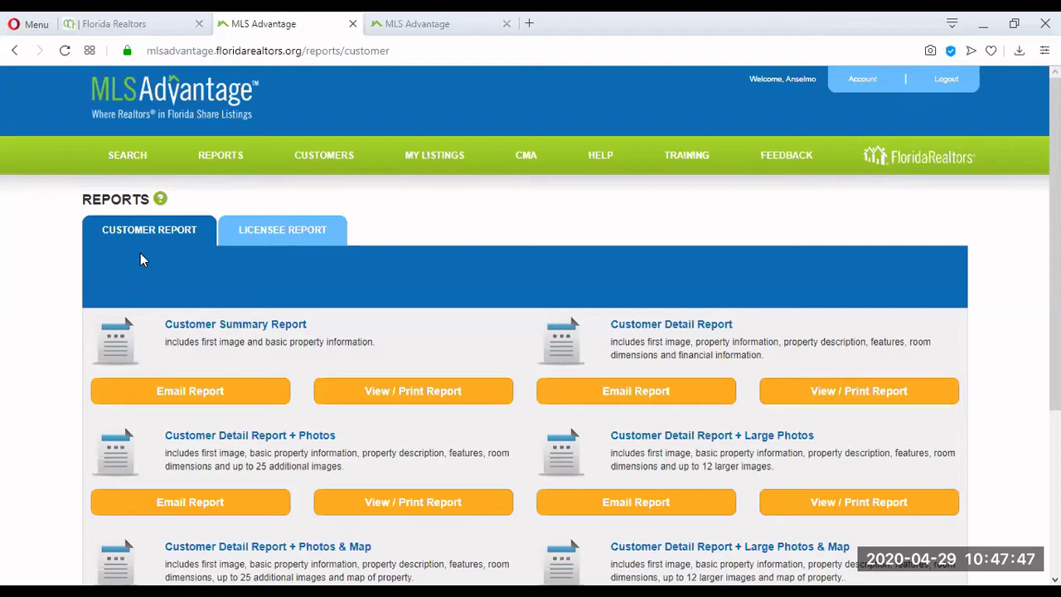
# Step: Check the licensee report types briefly, then go back and look through the customer report types
pyautogui.click(290, 232)
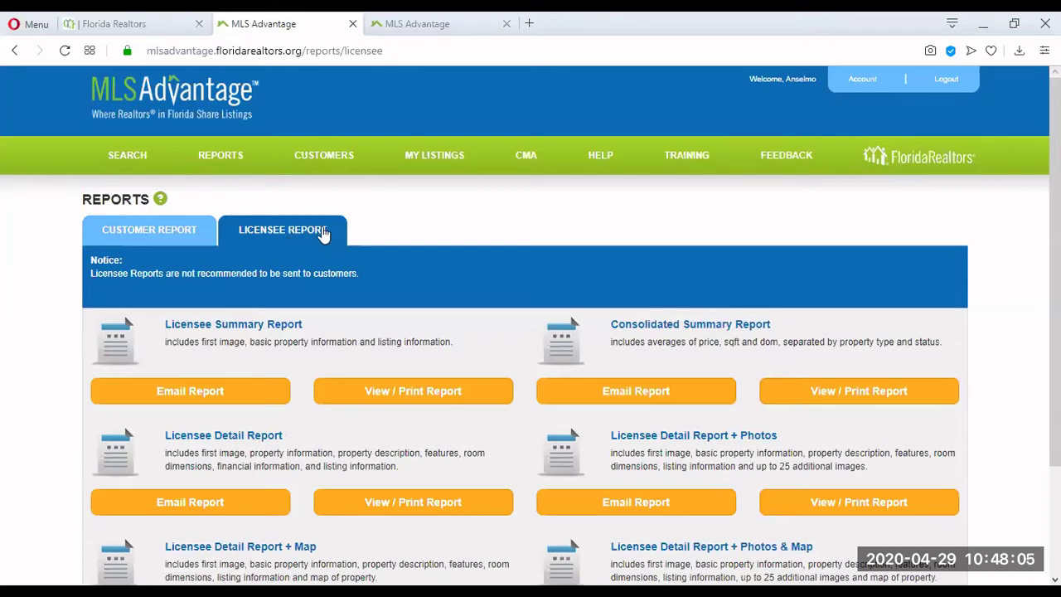
pyautogui.click(169, 234)
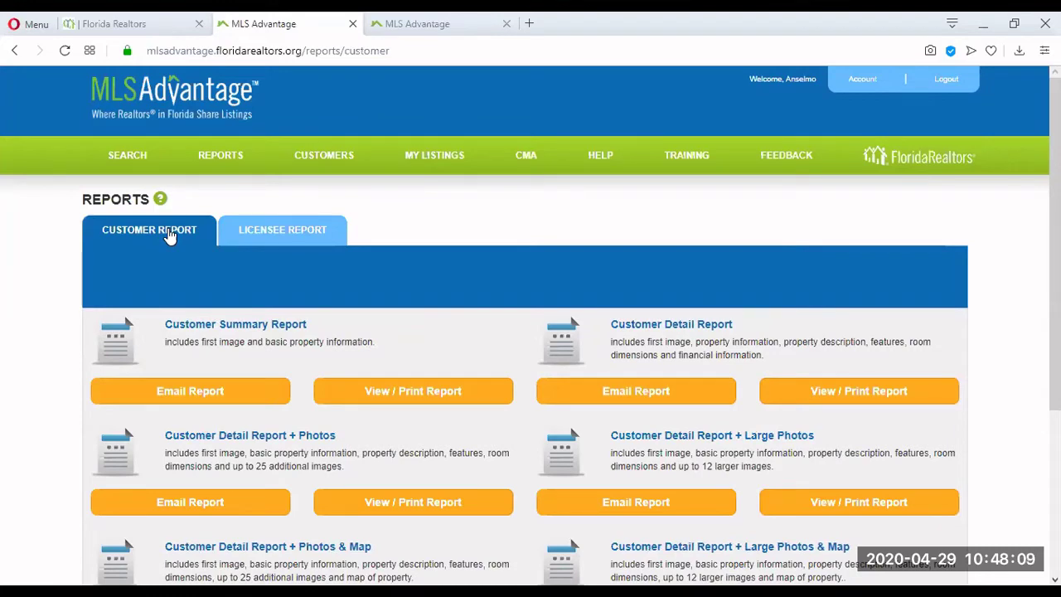
pyautogui.scroll(-2, 35, 363)
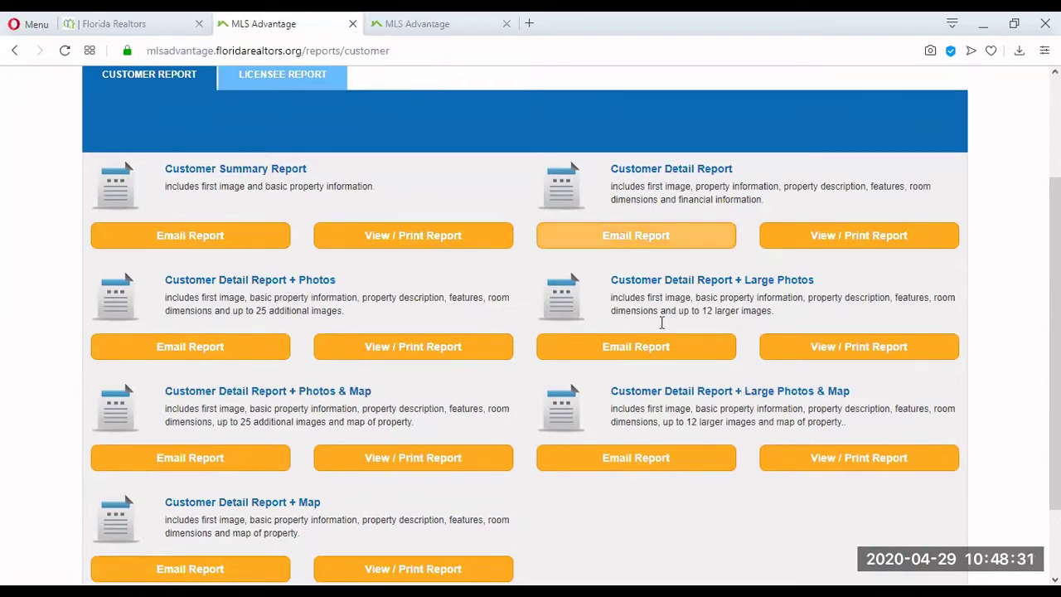
pyautogui.scroll(-2, 665, 424)
pyautogui.scroll(1, 664, 447)
pyautogui.scroll(3, 664, 450)
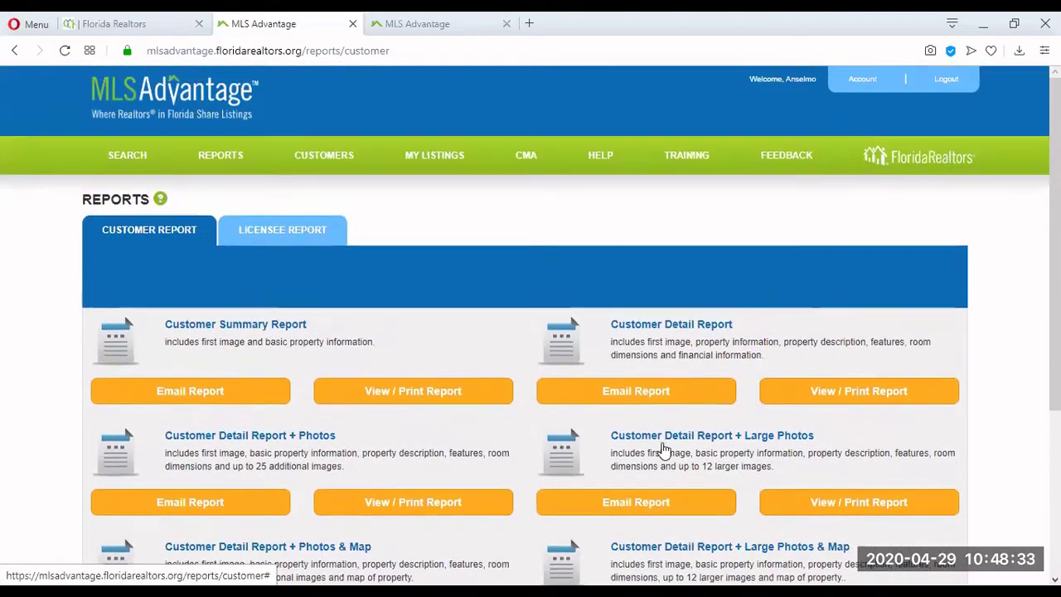
pyautogui.scroll(-1, 663, 450)
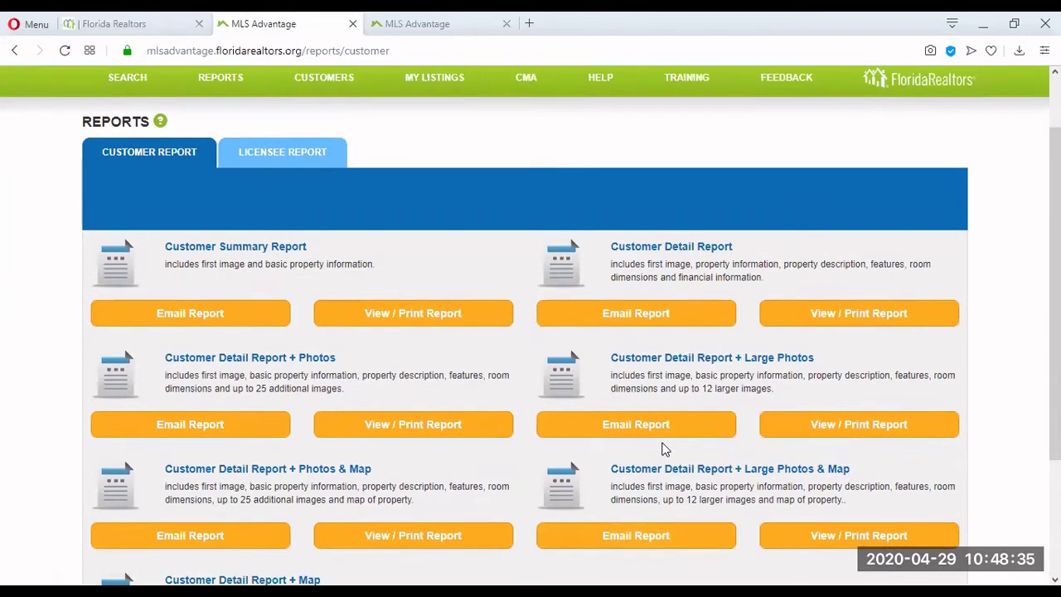
# Step: Review the full list of licensee report formats and return to the customer report formats
pyautogui.click(292, 155)
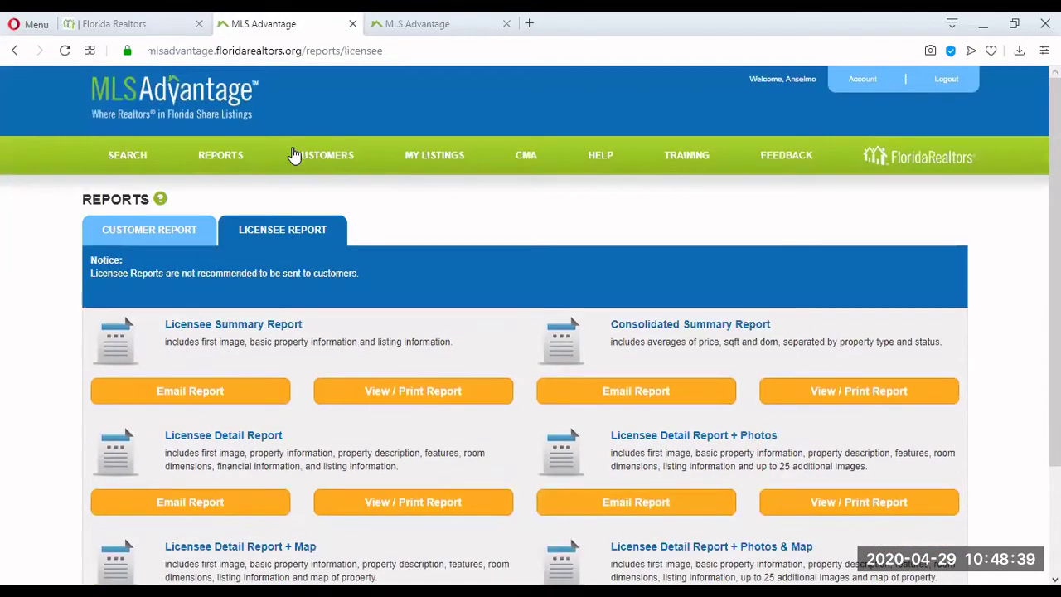
pyautogui.scroll(-3, 55, 294)
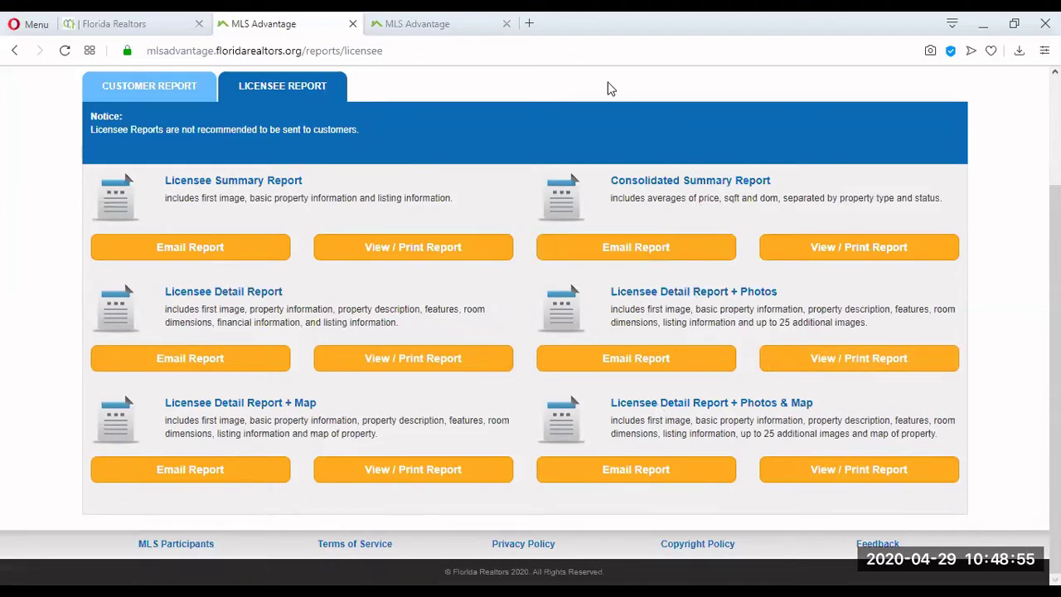
pyautogui.click(151, 89)
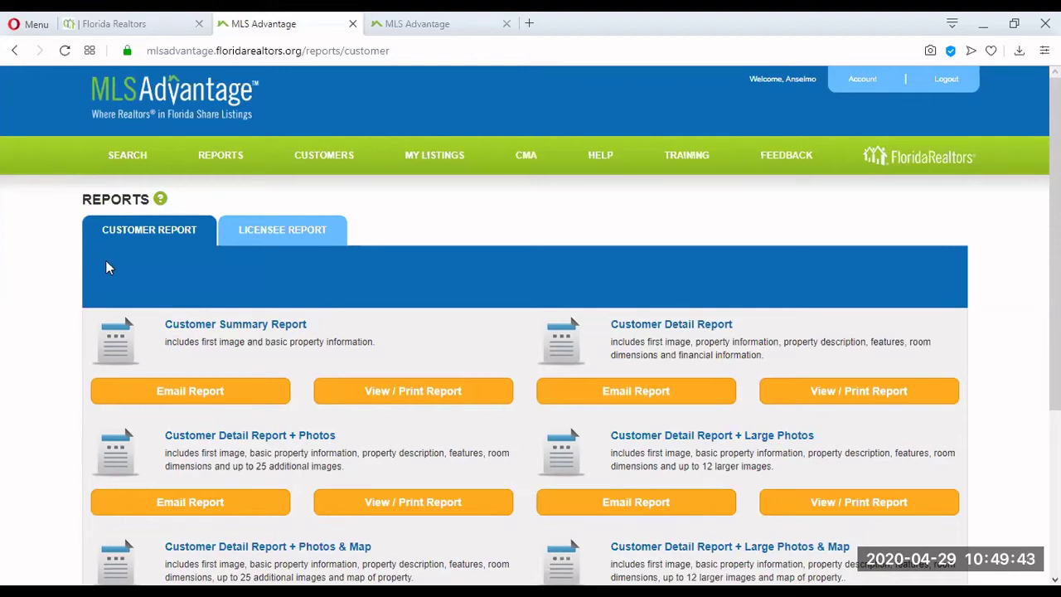
pyautogui.scroll(-2, 486, 282)
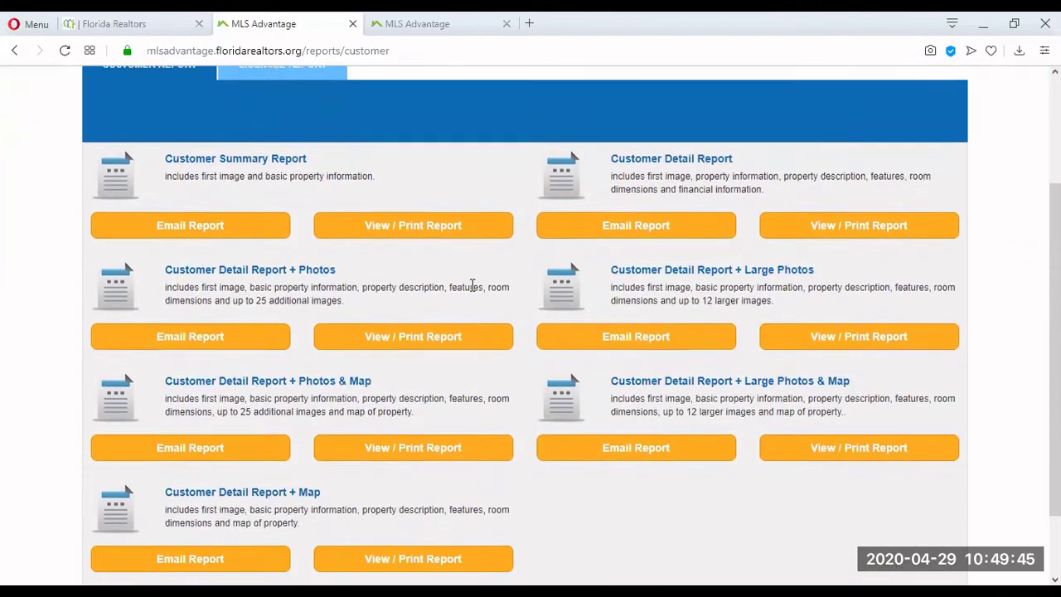
# Step: Generate and open the Customer Detail Report + Large Photos & Map for viewing, always allowing pop-ups from mlsadvantage.floridarealtors.org
pyautogui.scroll(-1, 472, 285)
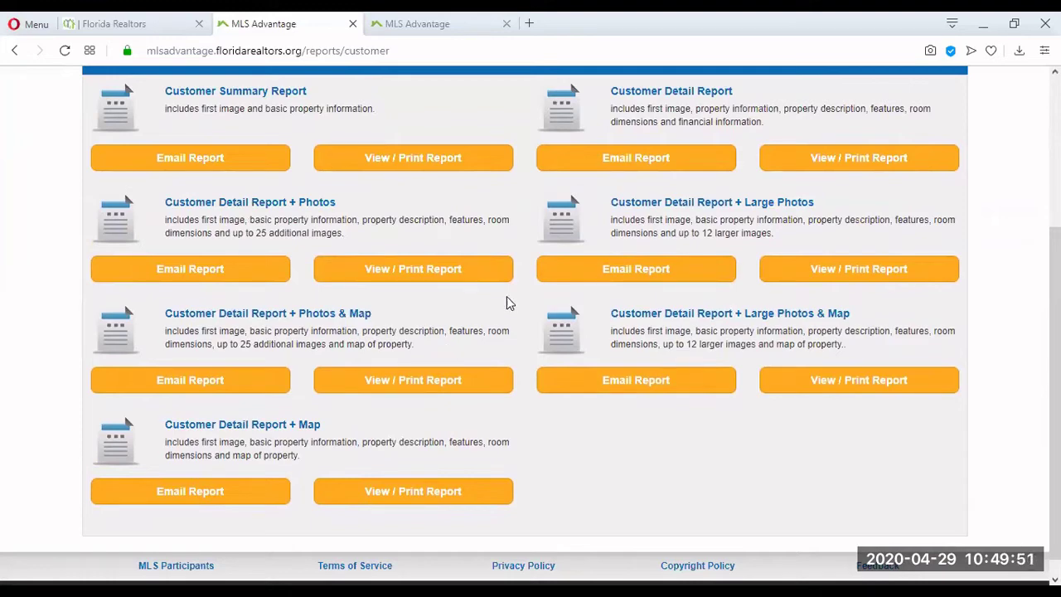
pyautogui.click(859, 381)
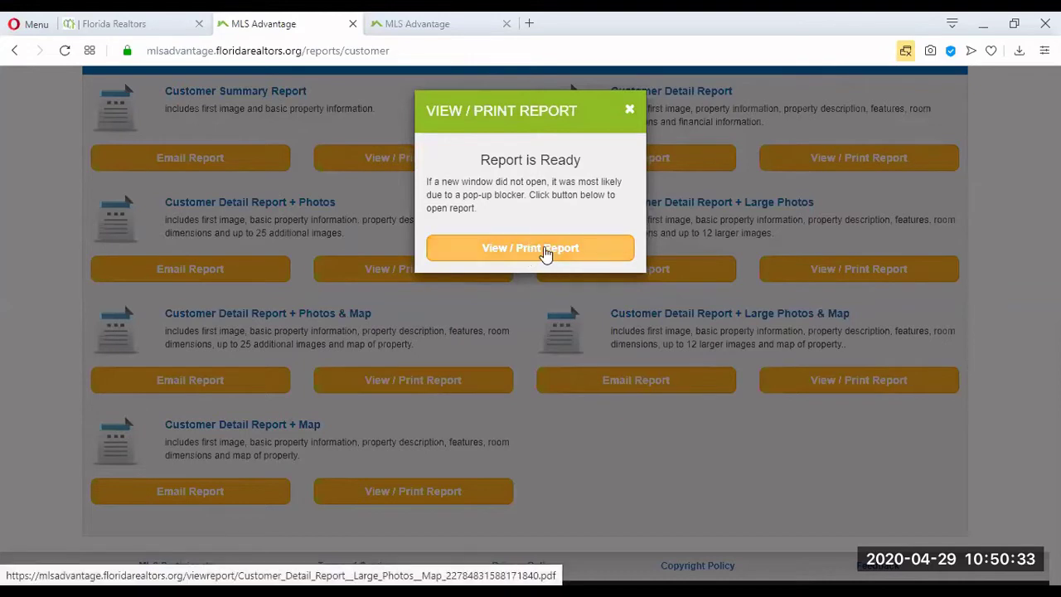
pyautogui.click(907, 51)
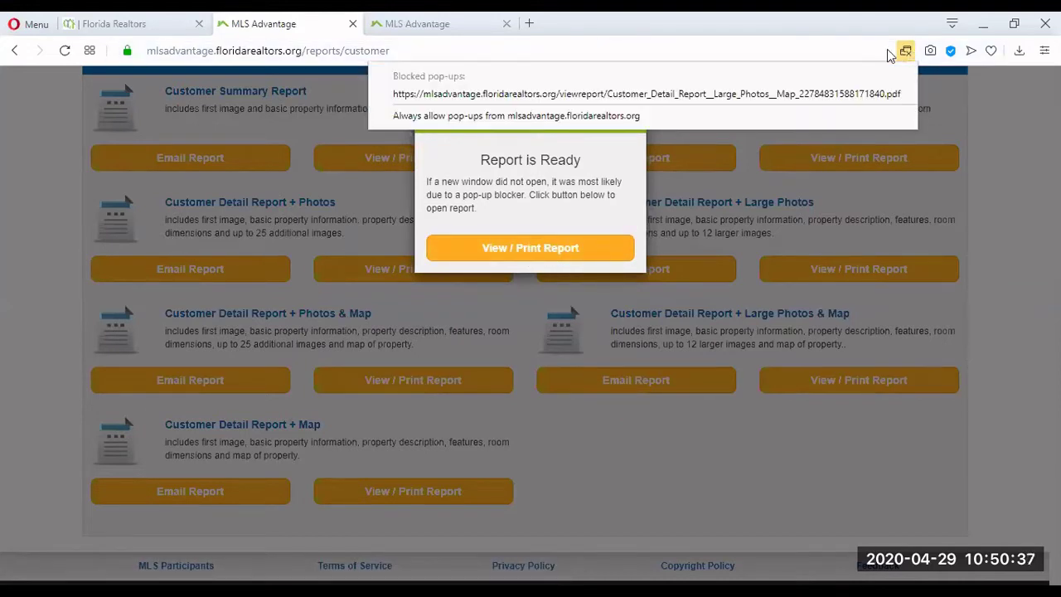
pyautogui.click(474, 116)
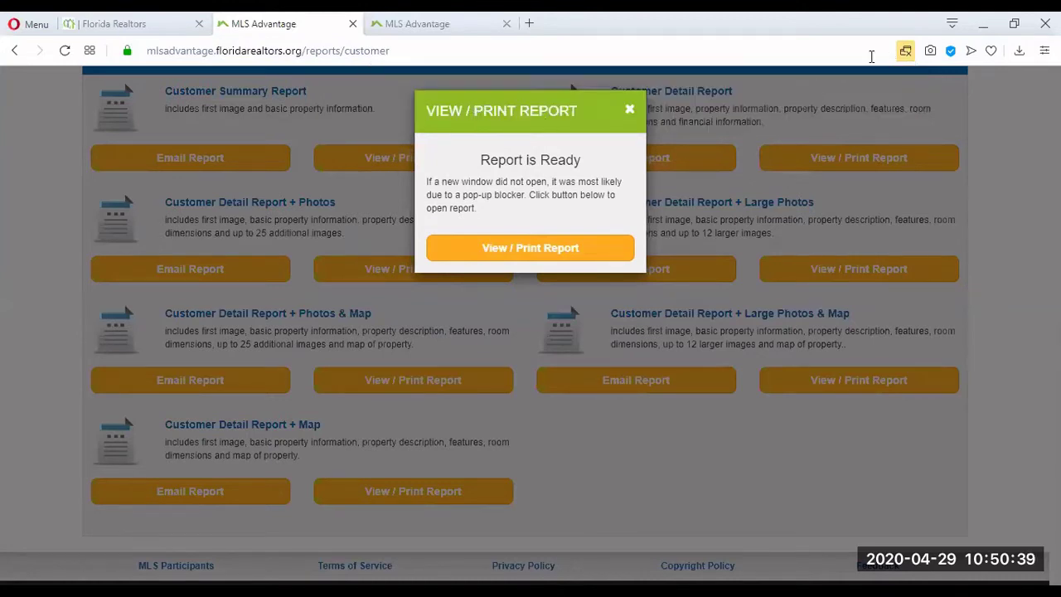
pyautogui.click(907, 51)
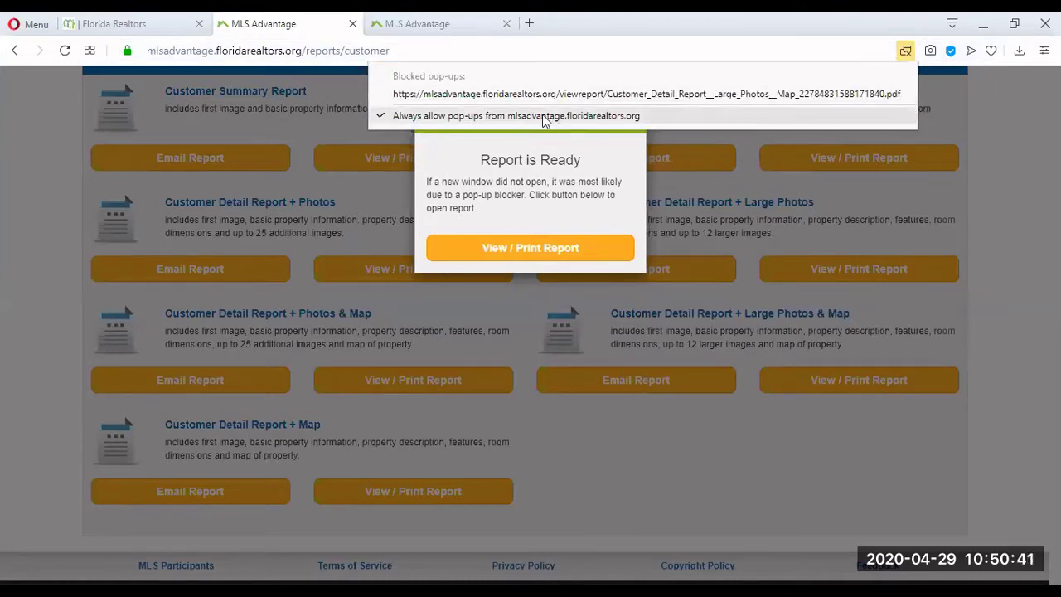
pyautogui.click(524, 249)
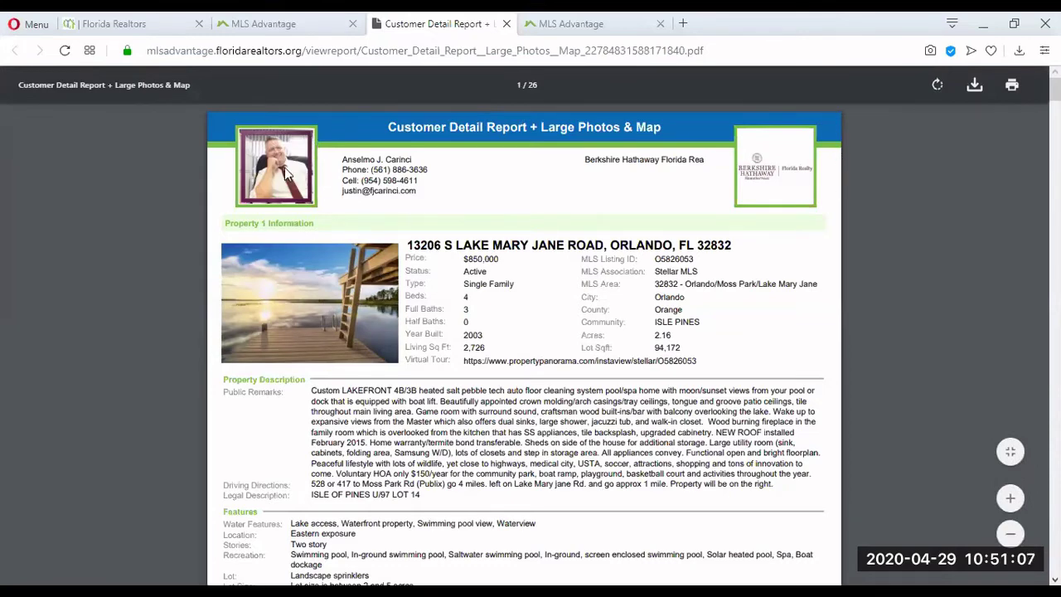
# Step: Enlarge the customer report and read the first property's summary, description, features, room and property information
pyautogui.scroll(-1, 348, 166)
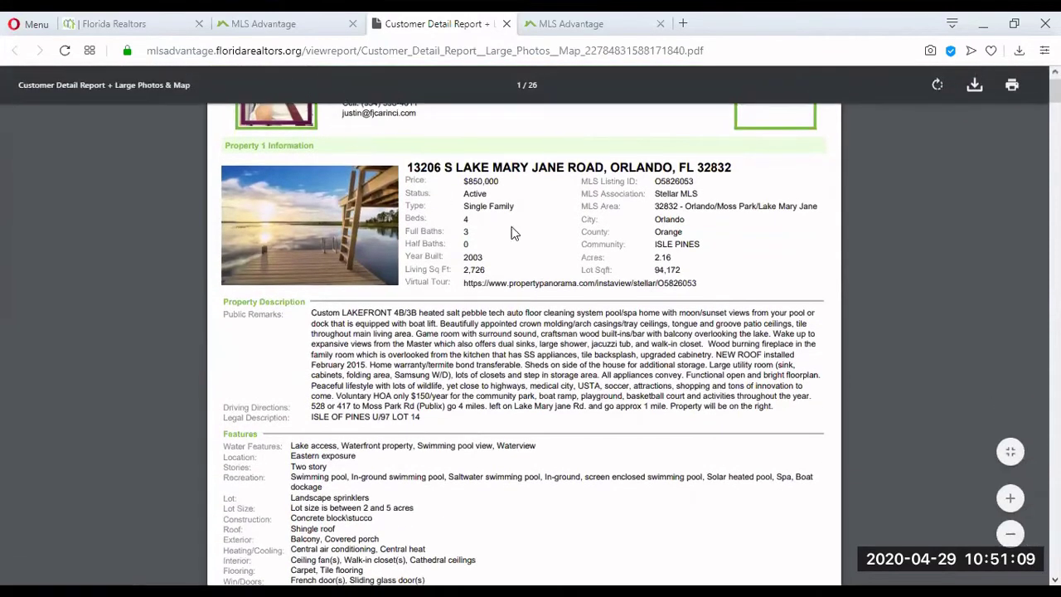
pyautogui.scroll(1, 524, 305)
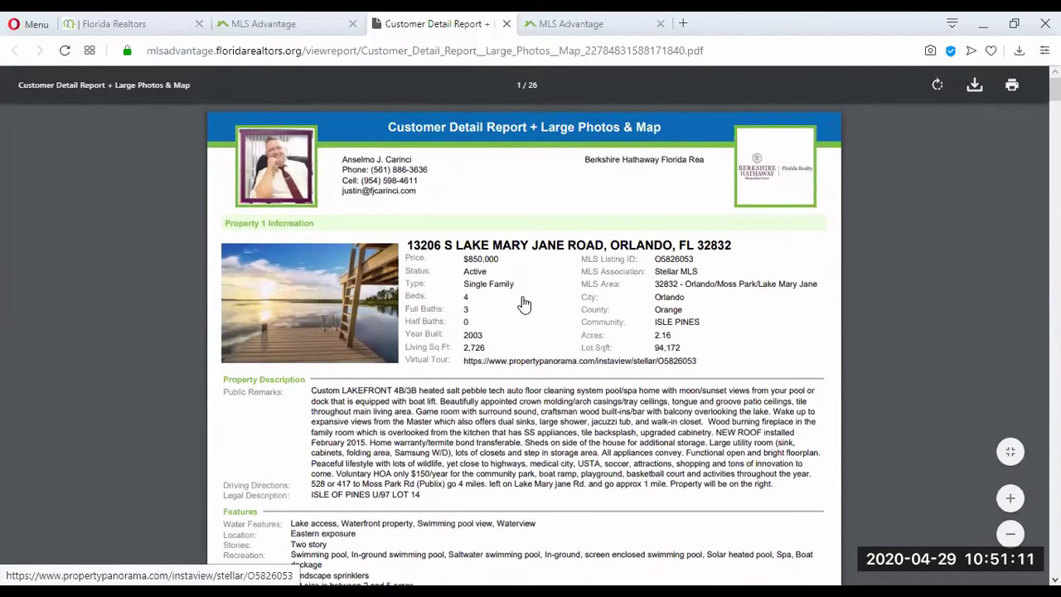
pyautogui.click(1011, 498)
pyautogui.click(1010, 498)
pyautogui.click(1010, 498)
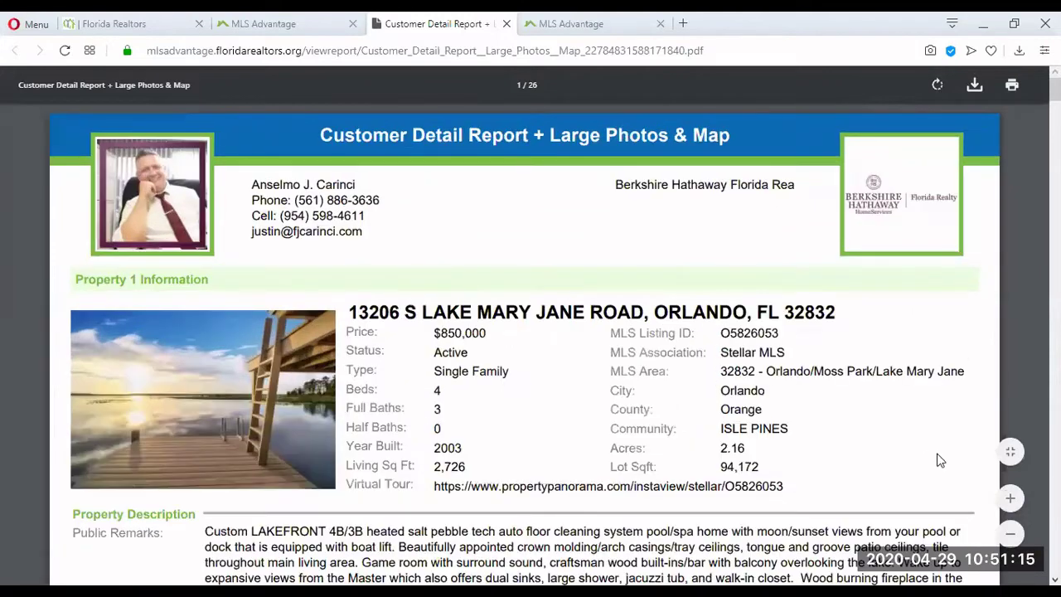
pyautogui.scroll(-2, 917, 430)
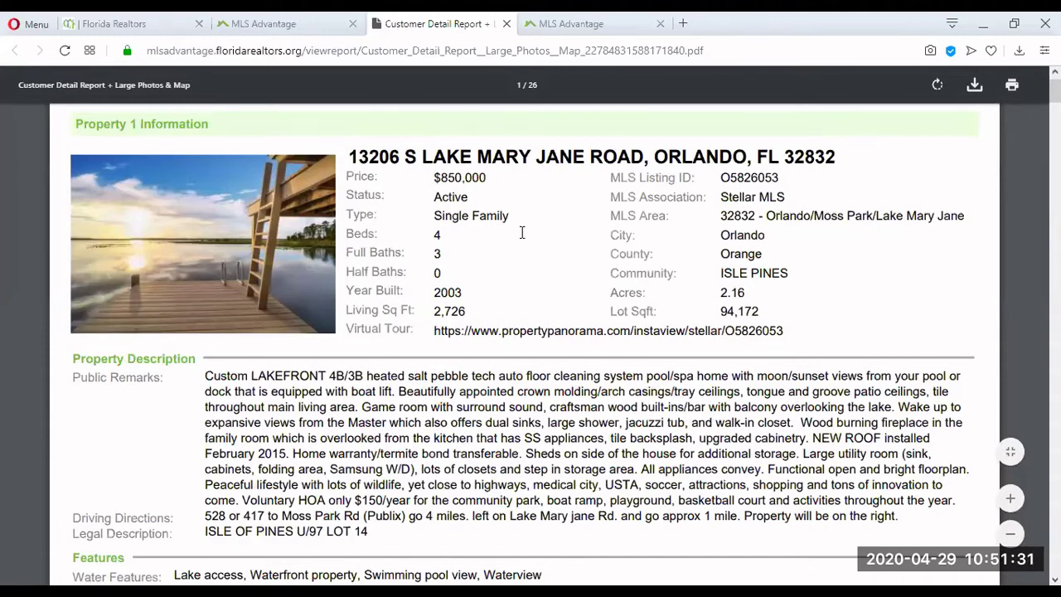
pyautogui.scroll(-1, 353, 365)
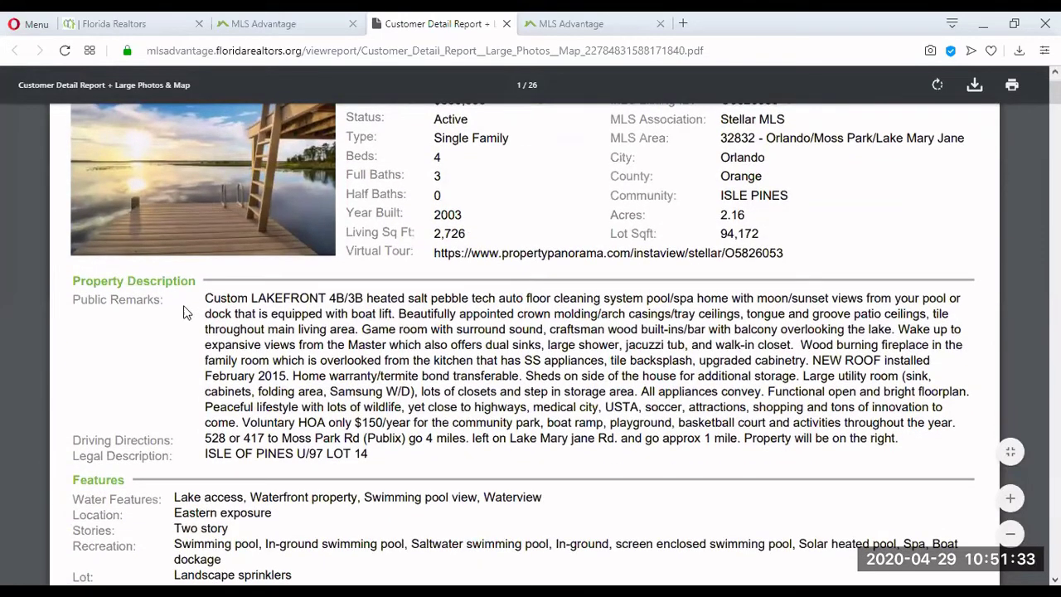
pyautogui.scroll(-4, 189, 311)
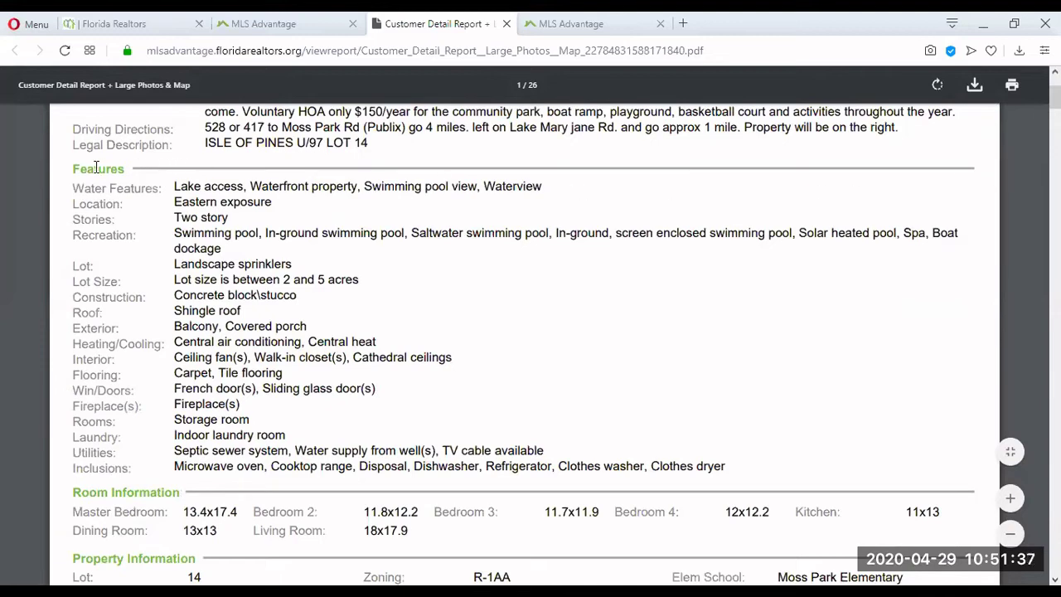
pyautogui.moveTo(126, 170); pyautogui.dragTo(71, 171)
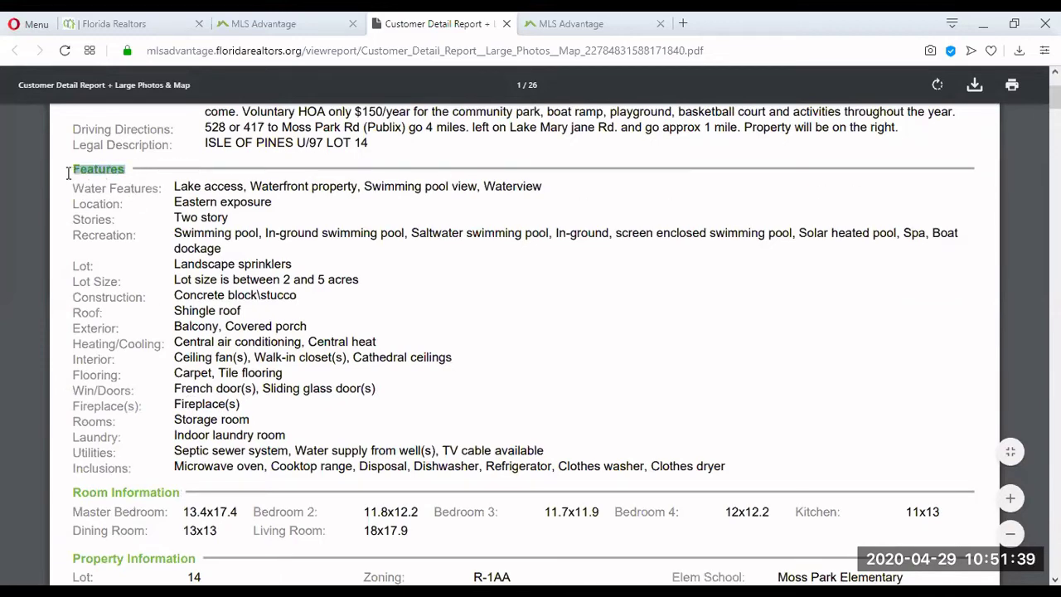
pyautogui.click(133, 227)
pyautogui.scroll(-2, 136, 298)
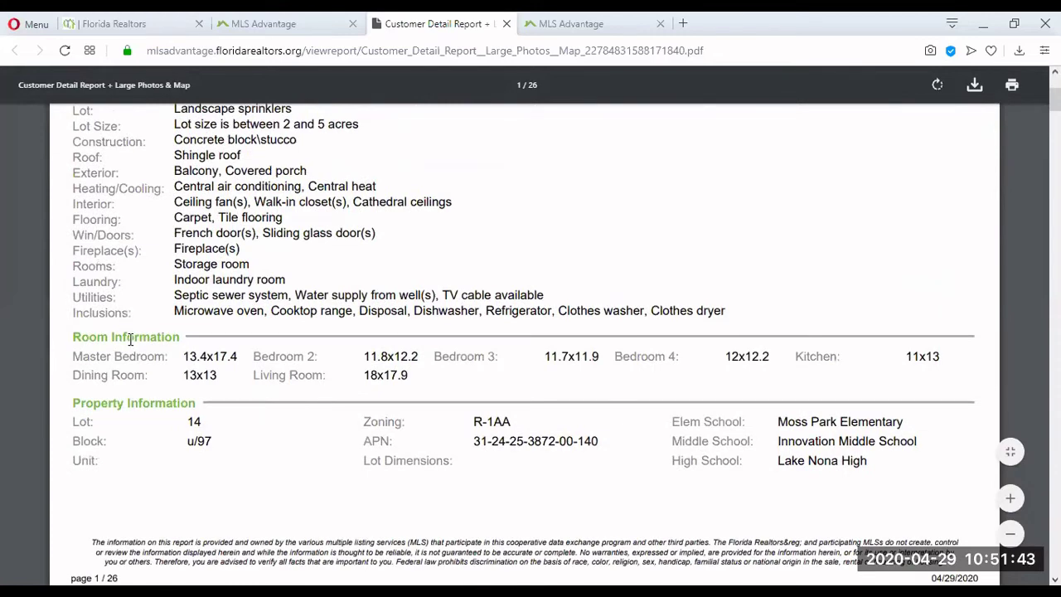
pyautogui.scroll(-1, 137, 338)
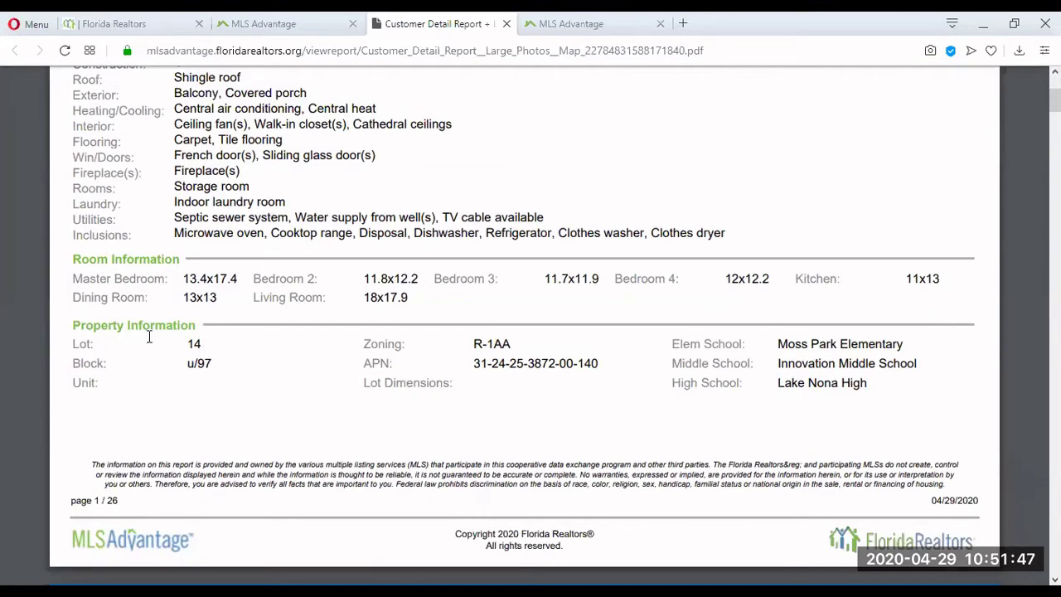
pyautogui.scroll(-1, 157, 325)
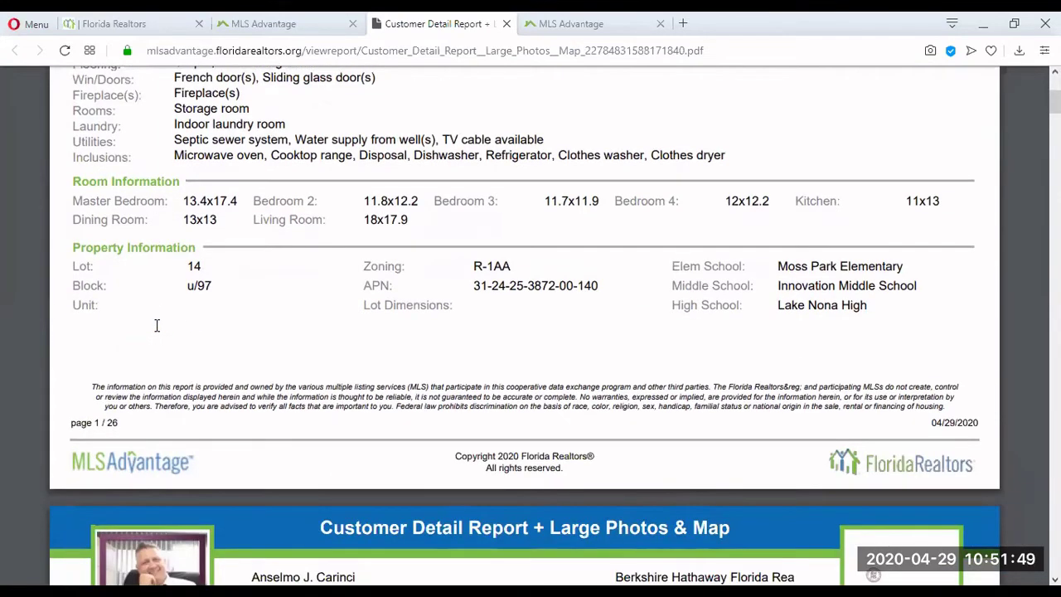
# Step: Examine the first property's financial information, additional images and property map in the customer report
pyautogui.scroll(-6, 156, 325)
pyautogui.scroll(-1, 157, 323)
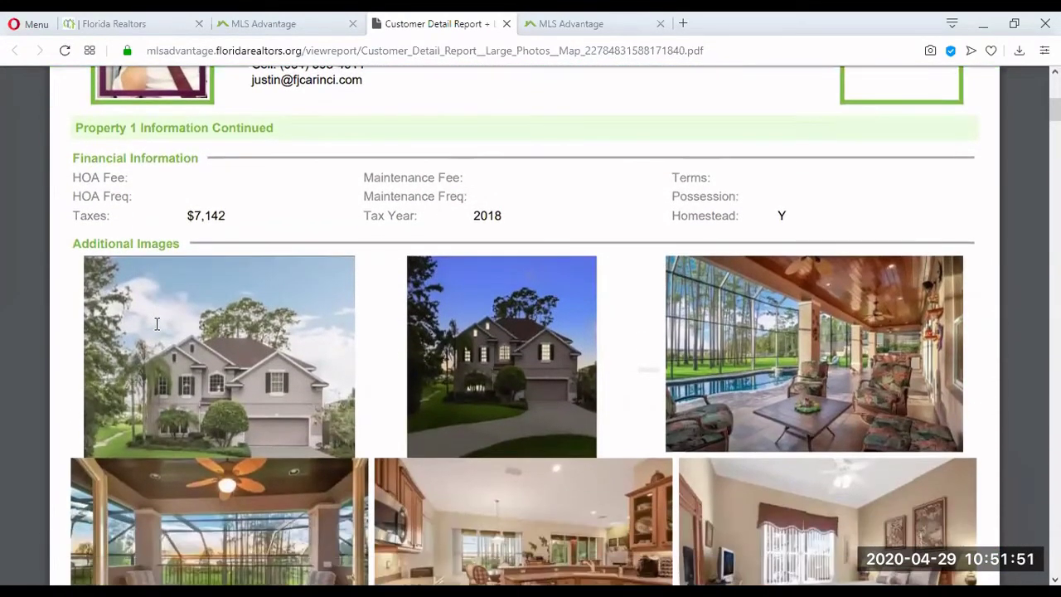
pyautogui.scroll(-1, 303, 196)
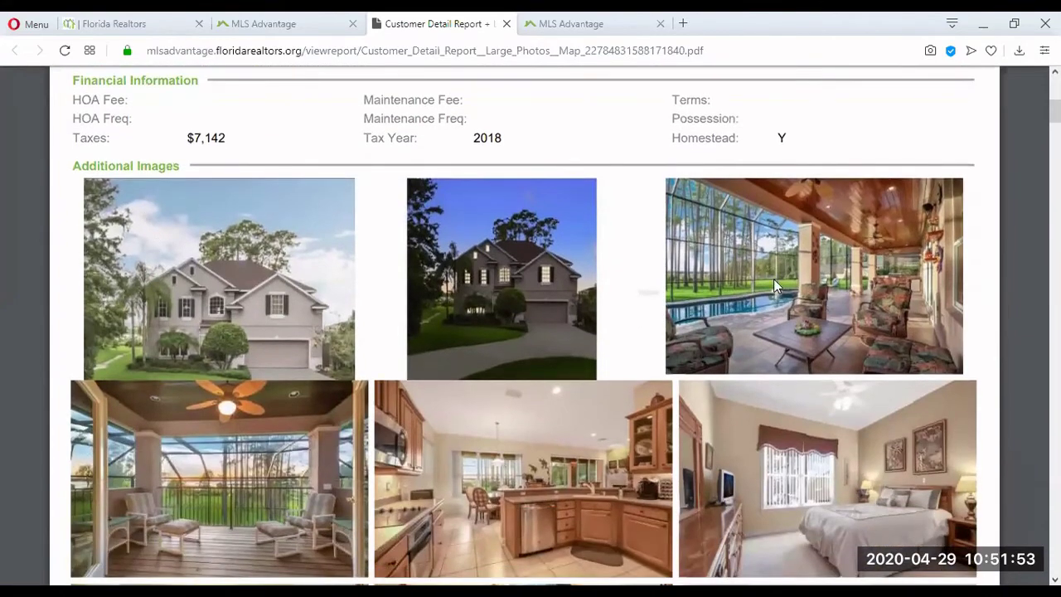
pyautogui.scroll(-2, 773, 279)
pyautogui.scroll(-5, 771, 308)
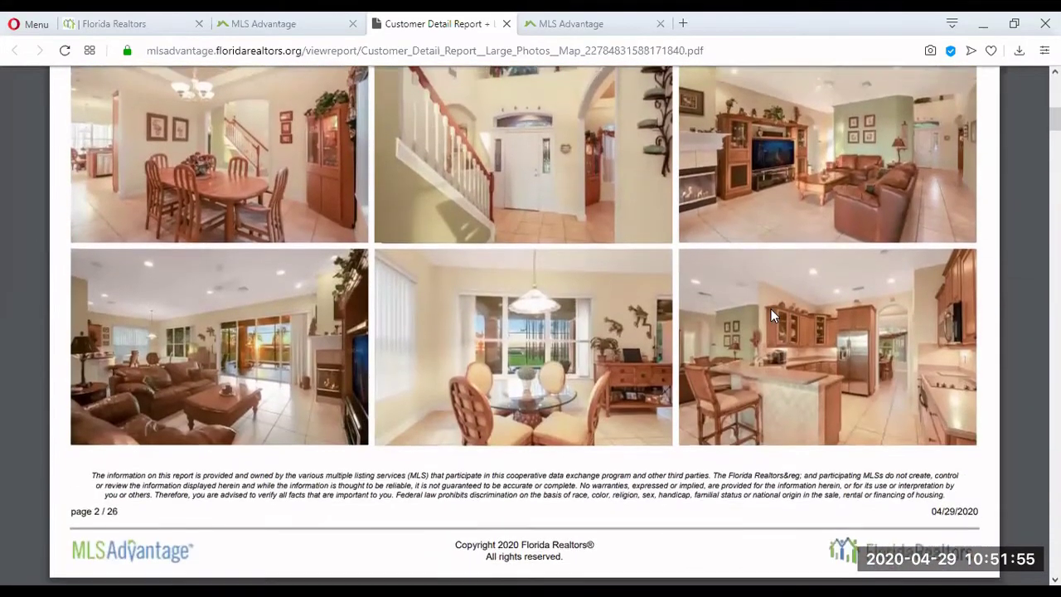
pyautogui.scroll(-6, 771, 315)
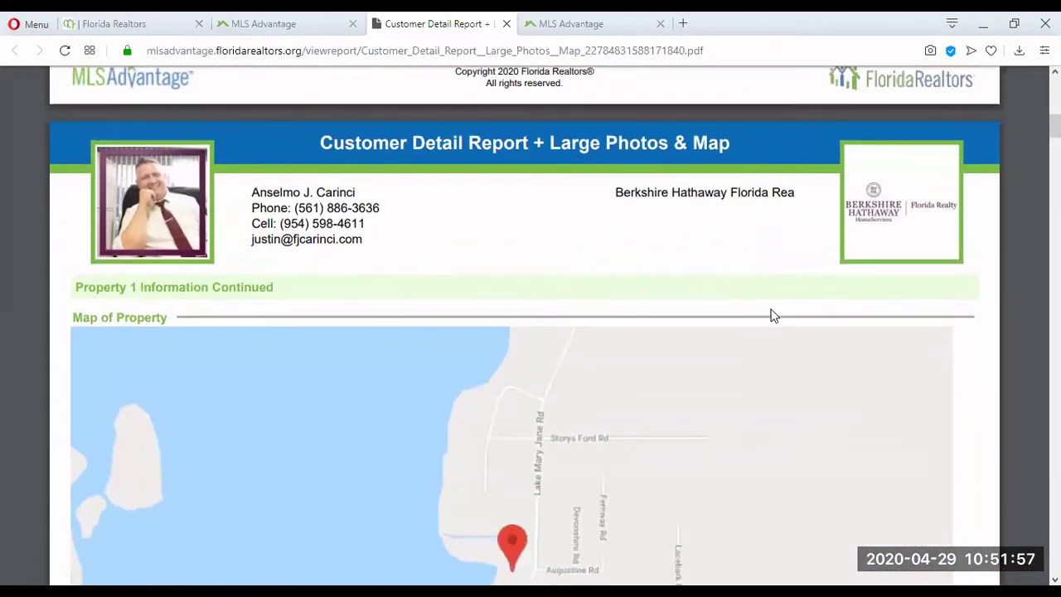
pyautogui.scroll(-4, 771, 315)
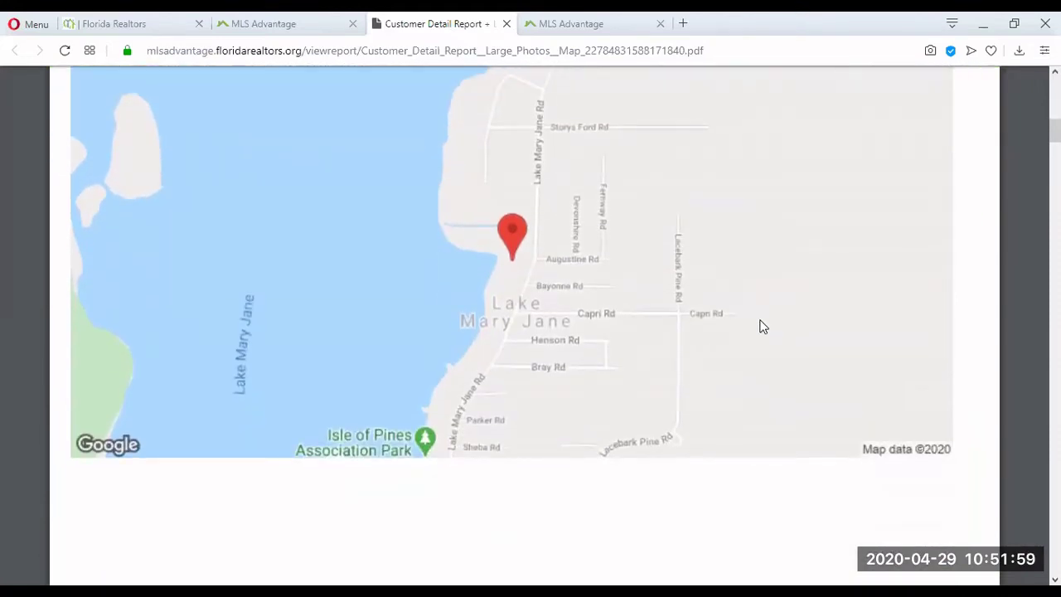
pyautogui.scroll(-5, 762, 326)
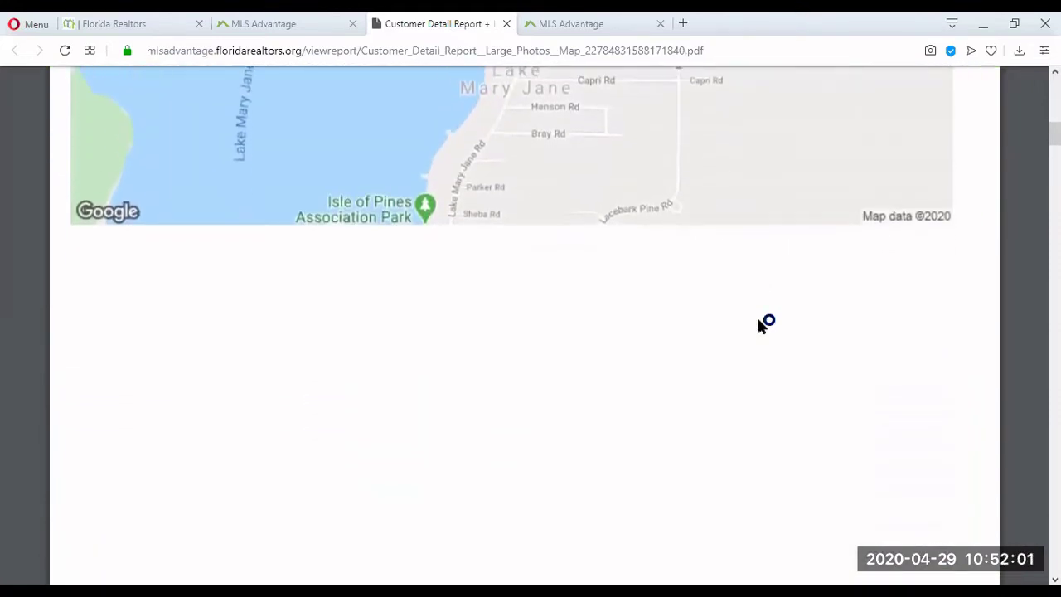
# Step: Skim the second property's description and features, and close the customer report
pyautogui.scroll(-9, 760, 326)
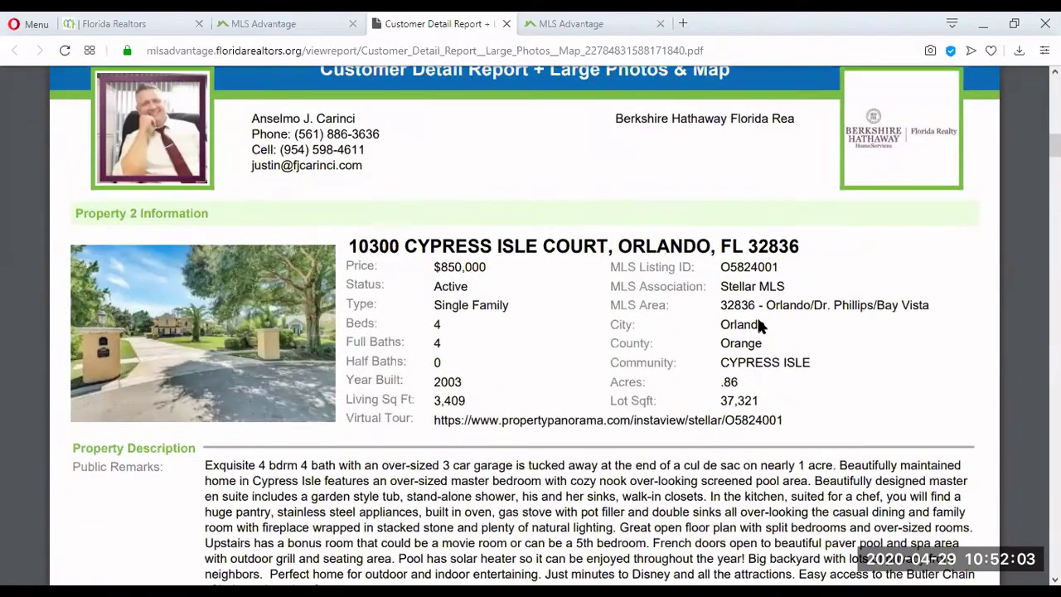
pyautogui.scroll(-8, 761, 326)
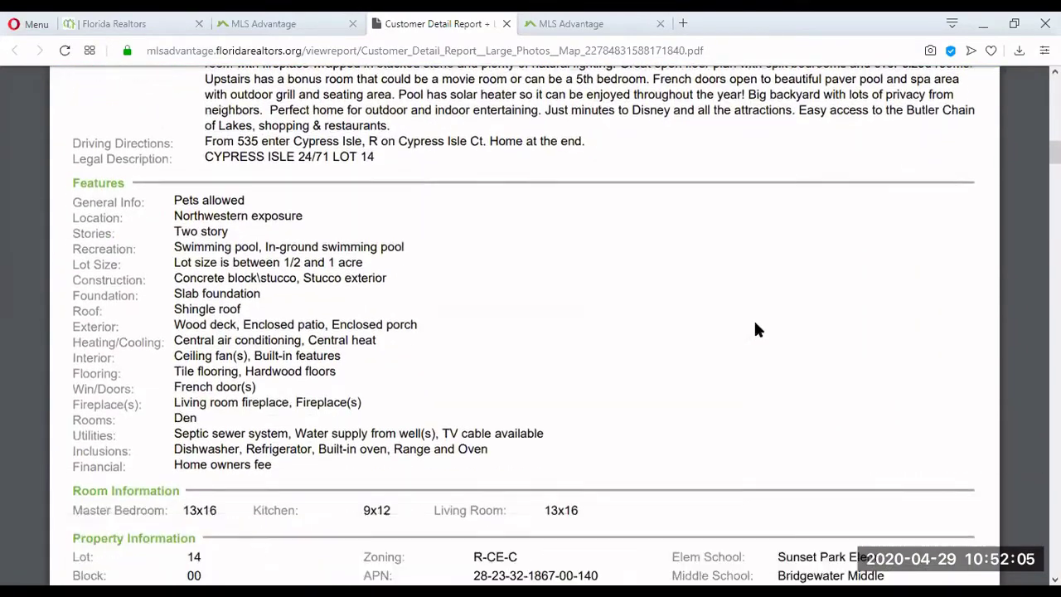
pyautogui.scroll(-3, 755, 329)
pyautogui.scroll(8, 755, 329)
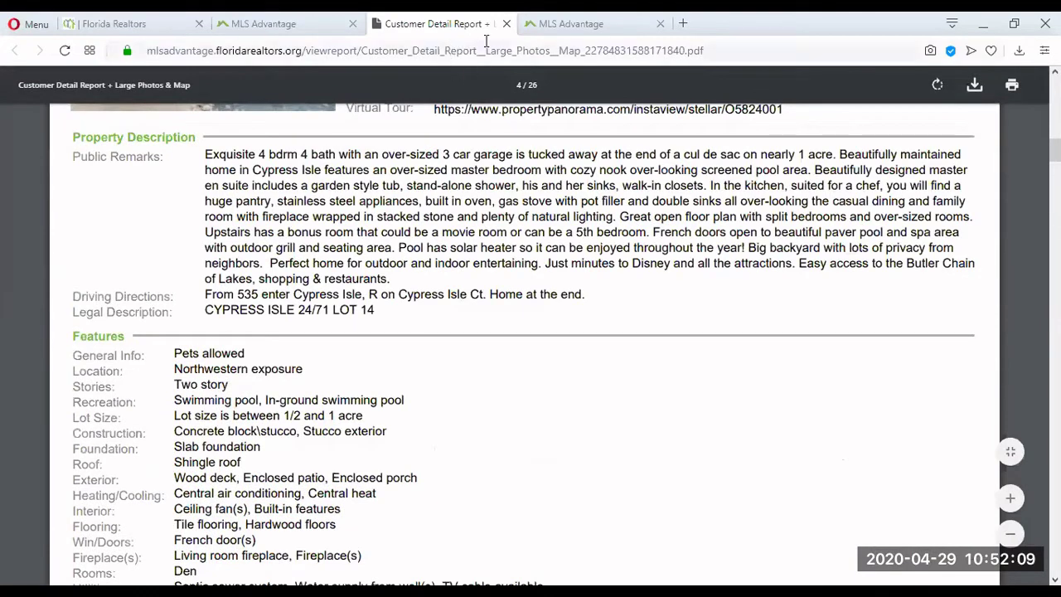
pyautogui.doubleClick(924, 24)
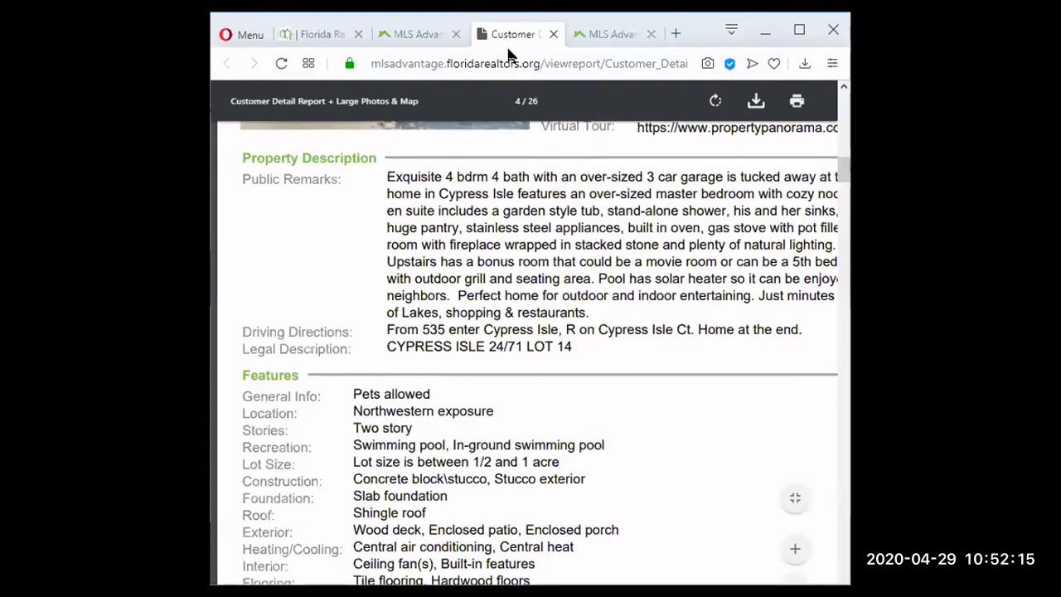
pyautogui.click(552, 34)
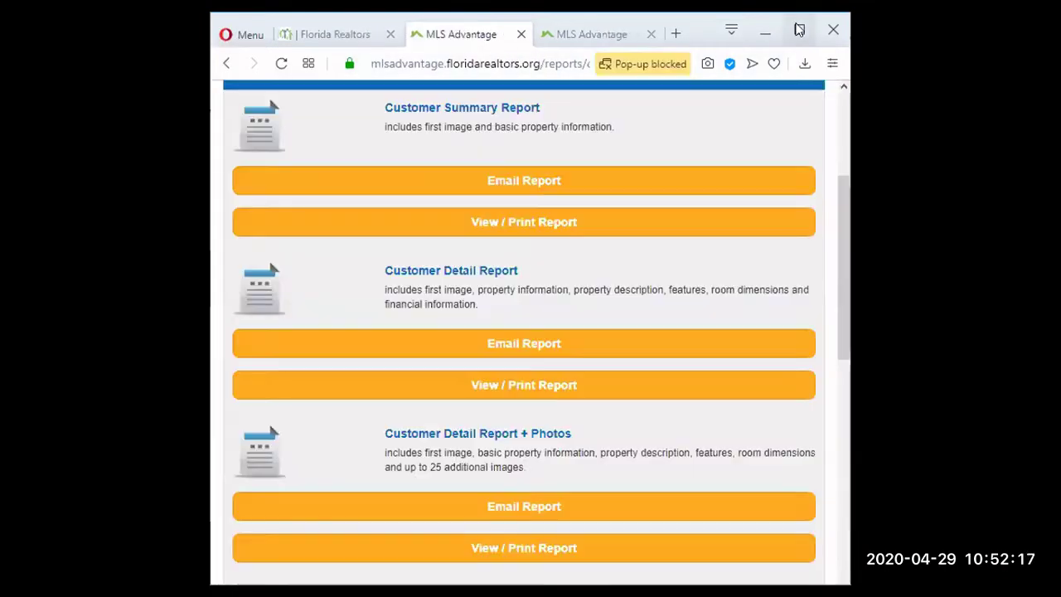
pyautogui.doubleClick(704, 32)
# Step: Generate the Licensee Detail Report + Photos & Map for viewing
pyautogui.scroll(3, 763, 435)
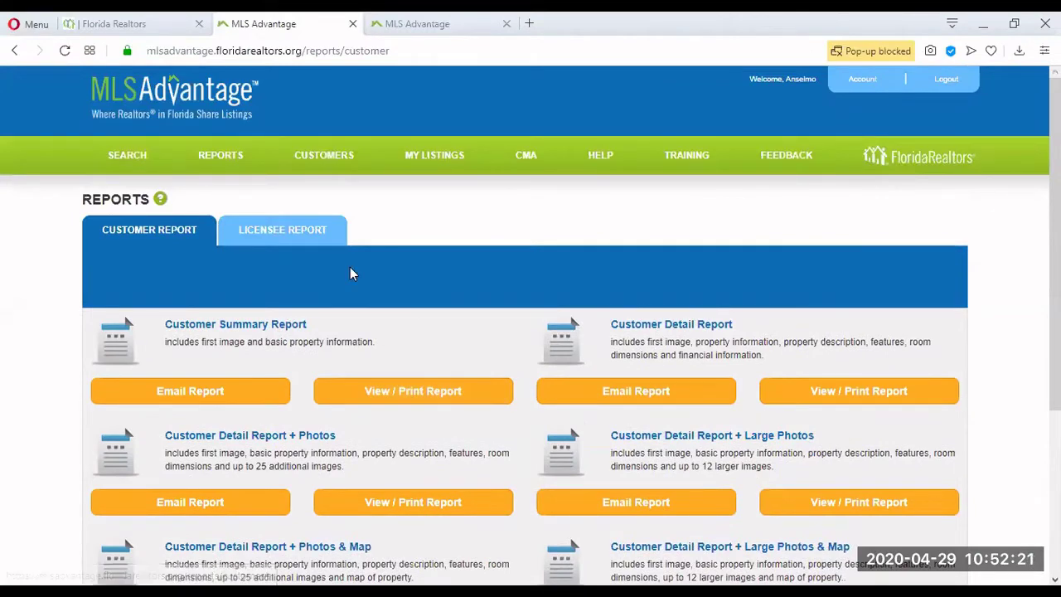
pyautogui.click(285, 239)
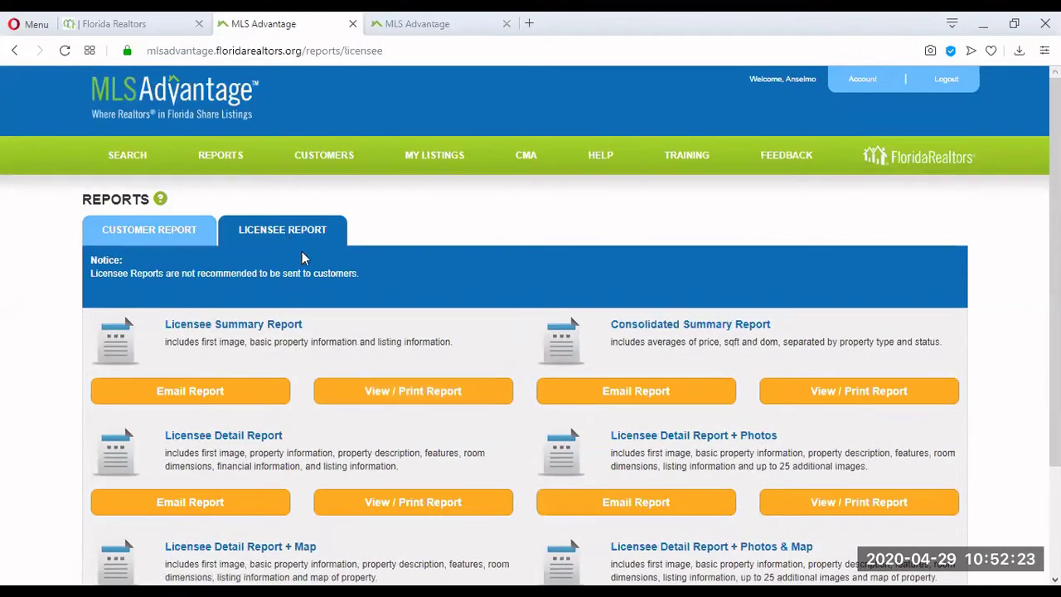
pyautogui.scroll(-3, 232, 259)
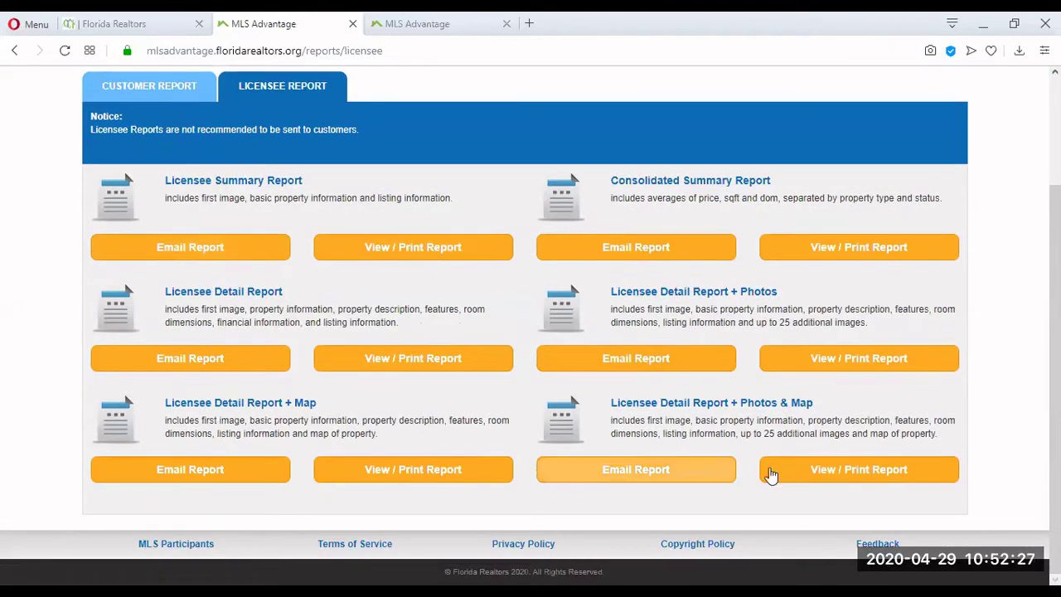
pyautogui.click(845, 469)
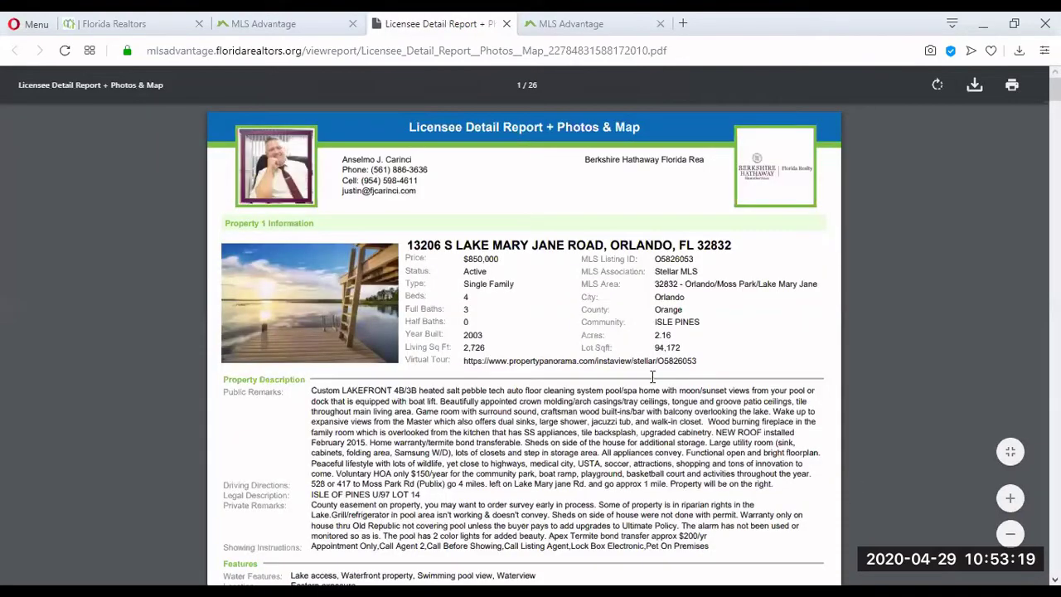
# Step: Review the first property's details, listing information and additional images in the licensee report, and close it
pyautogui.scroll(-7, 588, 343)
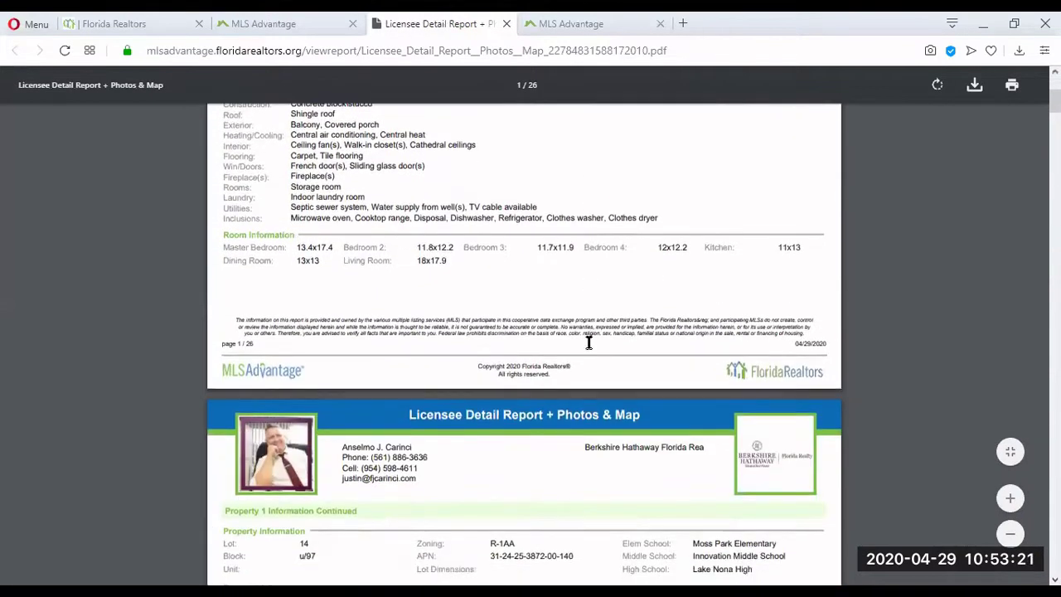
pyautogui.scroll(-5, 588, 343)
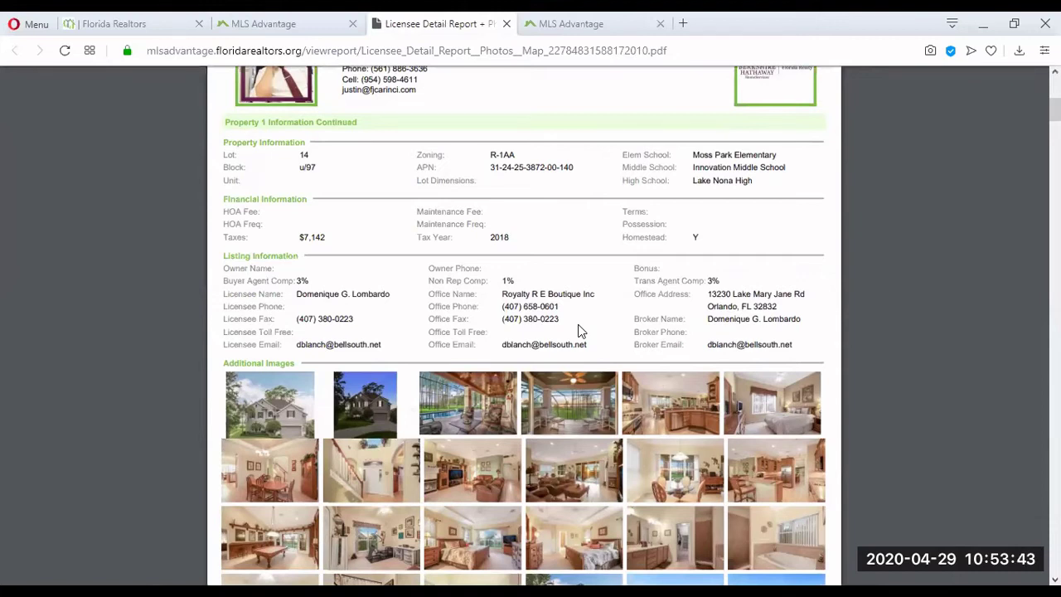
pyautogui.scroll(-3, 592, 331)
pyautogui.scroll(3, 654, 357)
pyautogui.scroll(2, 661, 304)
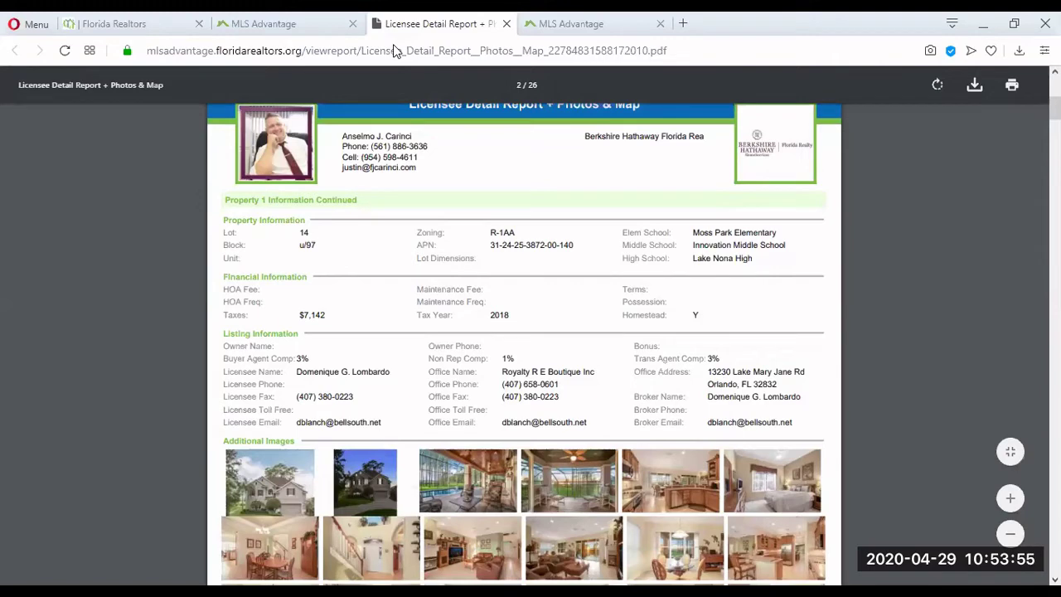
pyautogui.hotkey('ctrl', 'w')
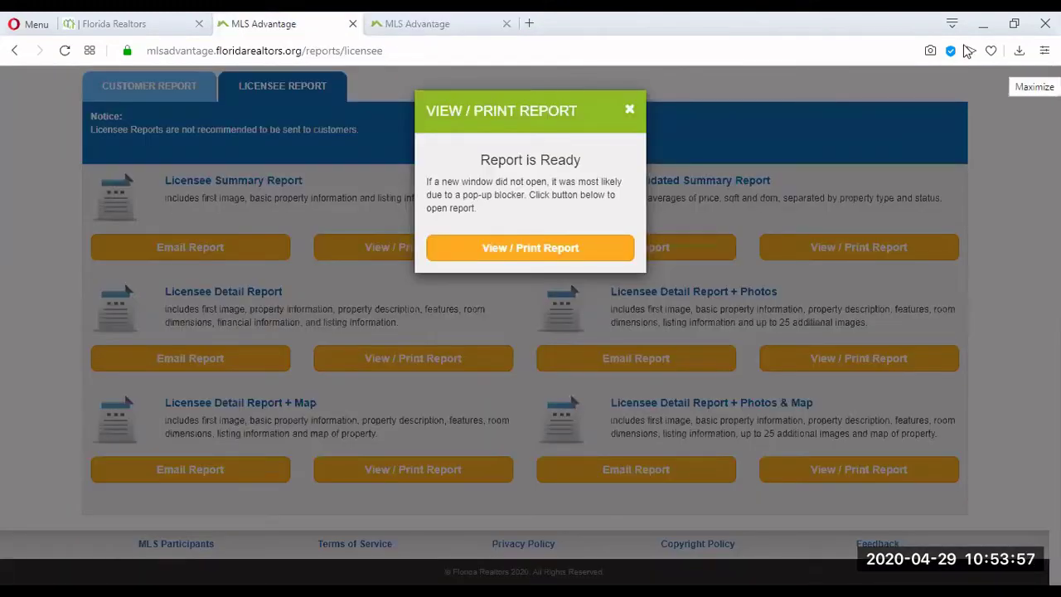
# Step: Dismiss the report-ready notice and return from the licensee reports to the list of search results
pyautogui.click(627, 108)
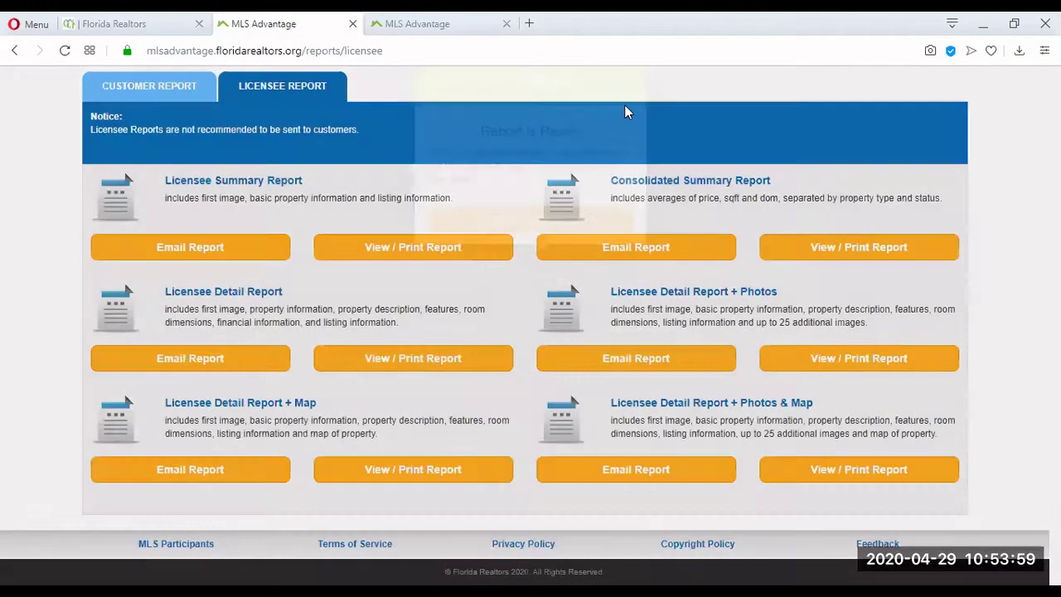
pyautogui.scroll(2, 70, 348)
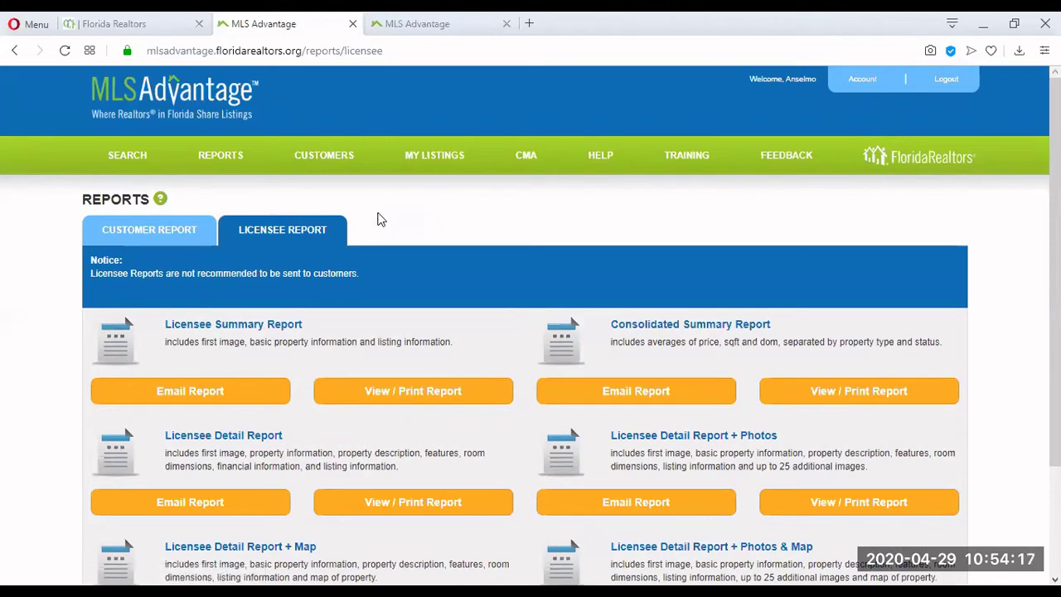
pyautogui.click(18, 52)
pyautogui.click(21, 53)
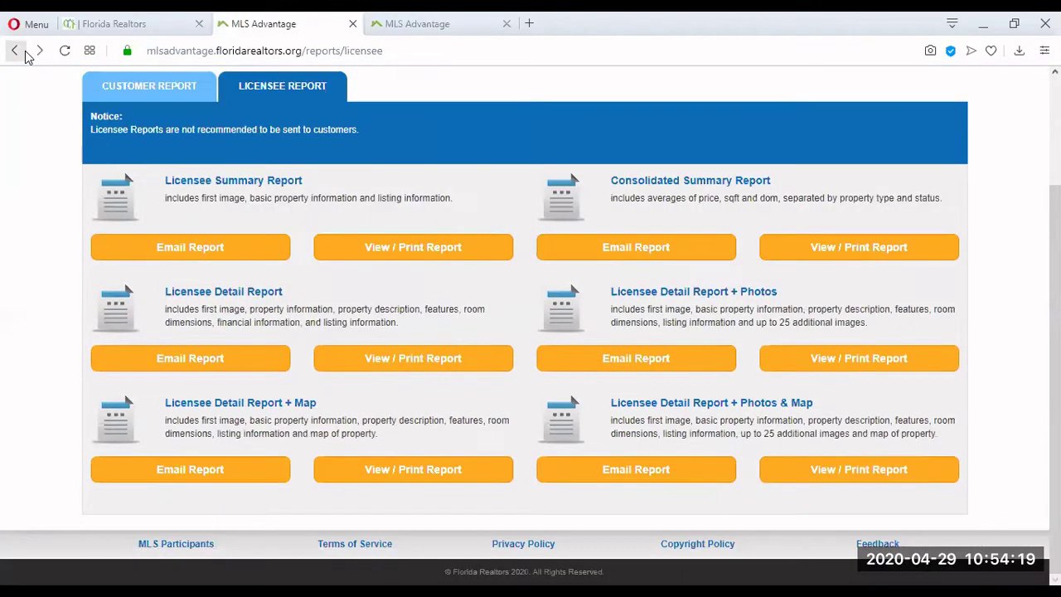
pyautogui.click(24, 54)
pyautogui.click(23, 53)
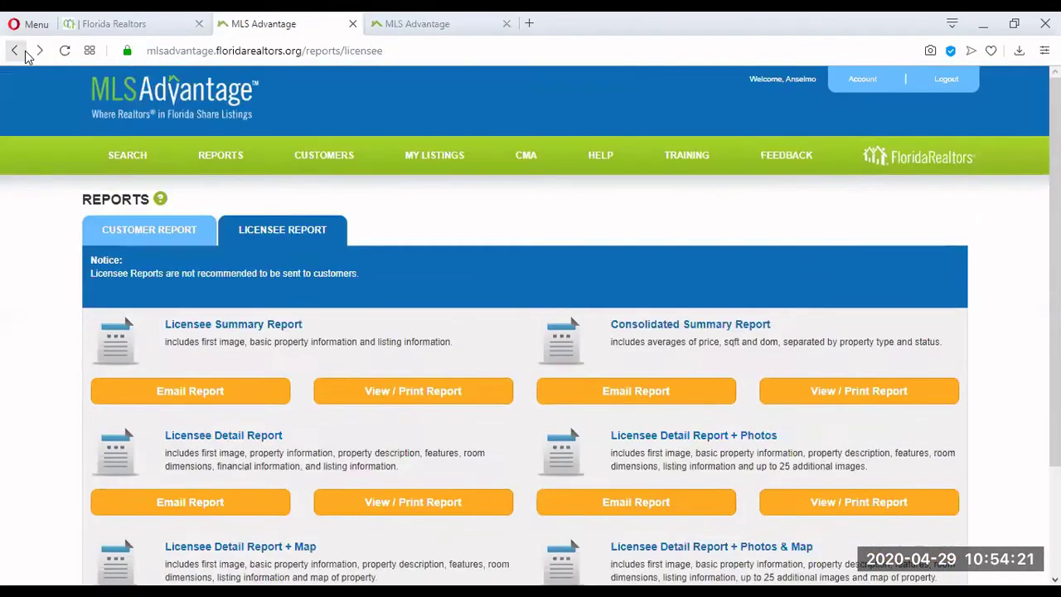
pyautogui.click(25, 55)
pyautogui.click(25, 55)
pyautogui.click(25, 55)
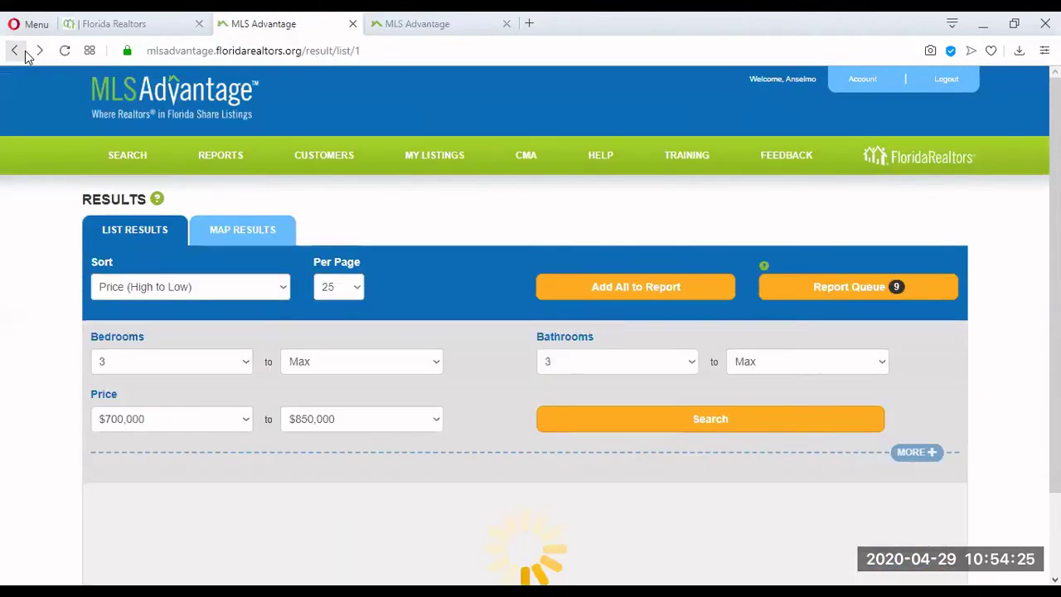
# Step: Expand the additional search criteria, name the search "Orlando SFH less than 800", and save and run it
pyautogui.scroll(-1, 19, 259)
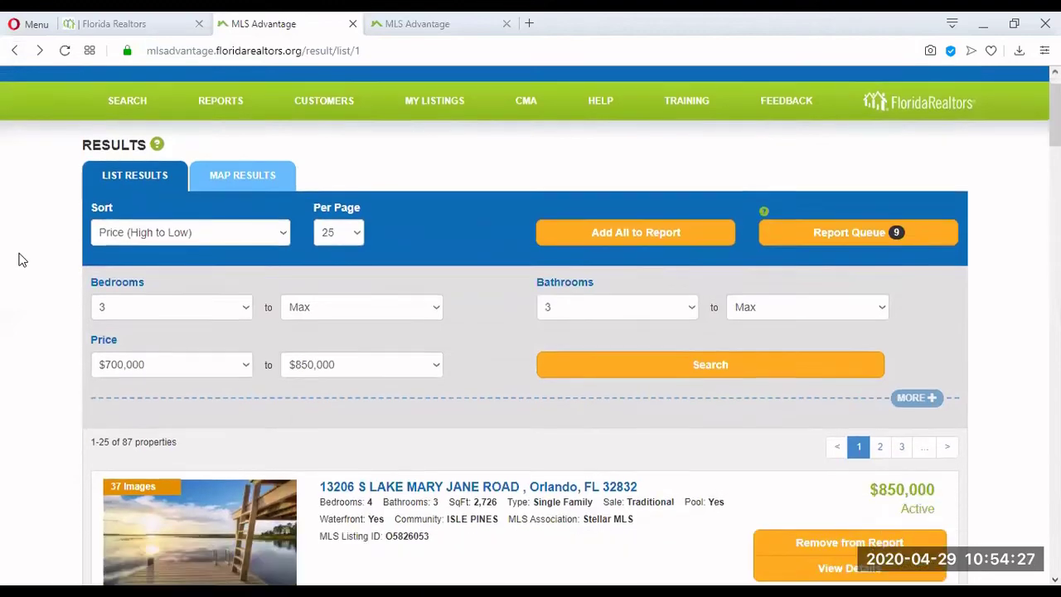
pyautogui.scroll(-2, 22, 259)
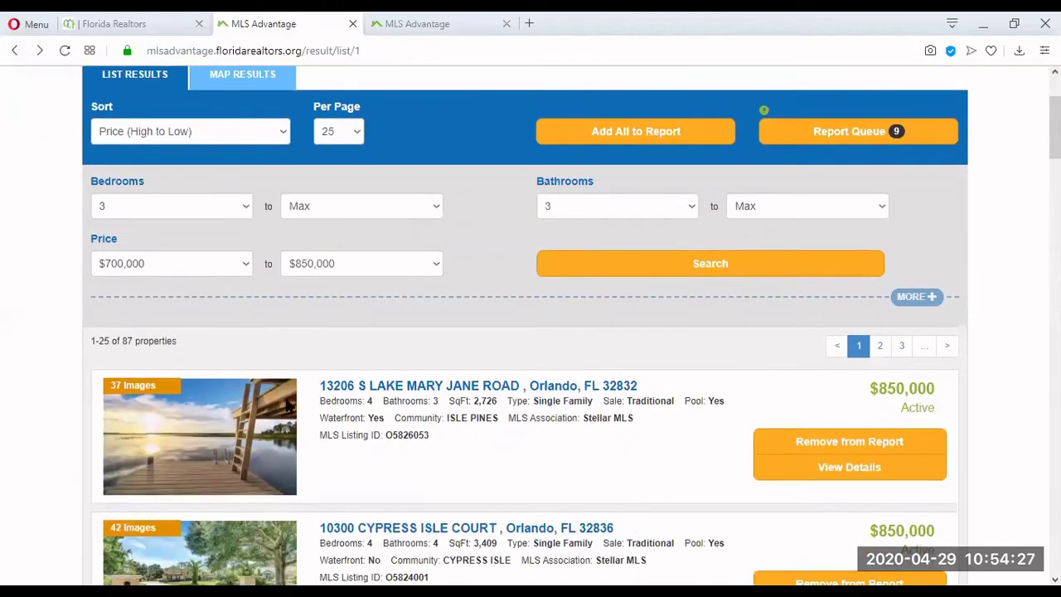
pyautogui.click(916, 296)
pyautogui.scroll(-2, 925, 305)
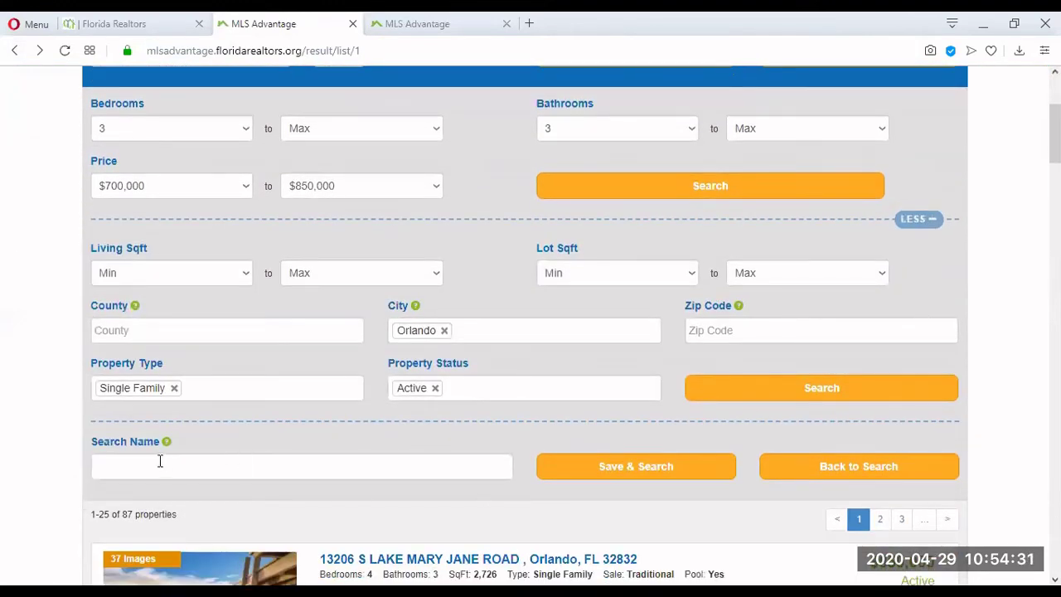
pyautogui.click(117, 466)
pyautogui.write('O')
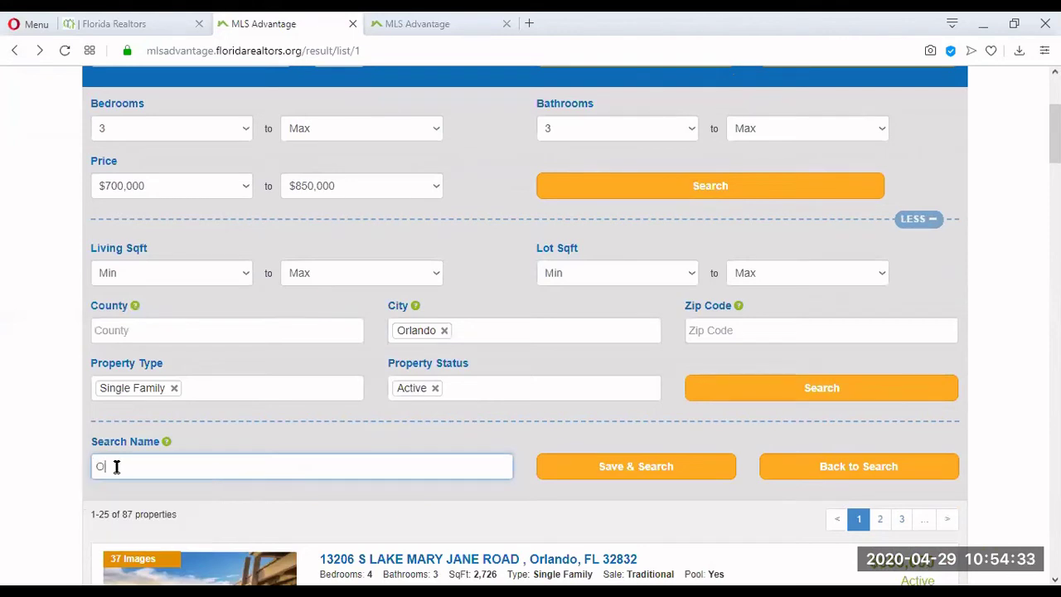
pyautogui.write('rlando SFH')
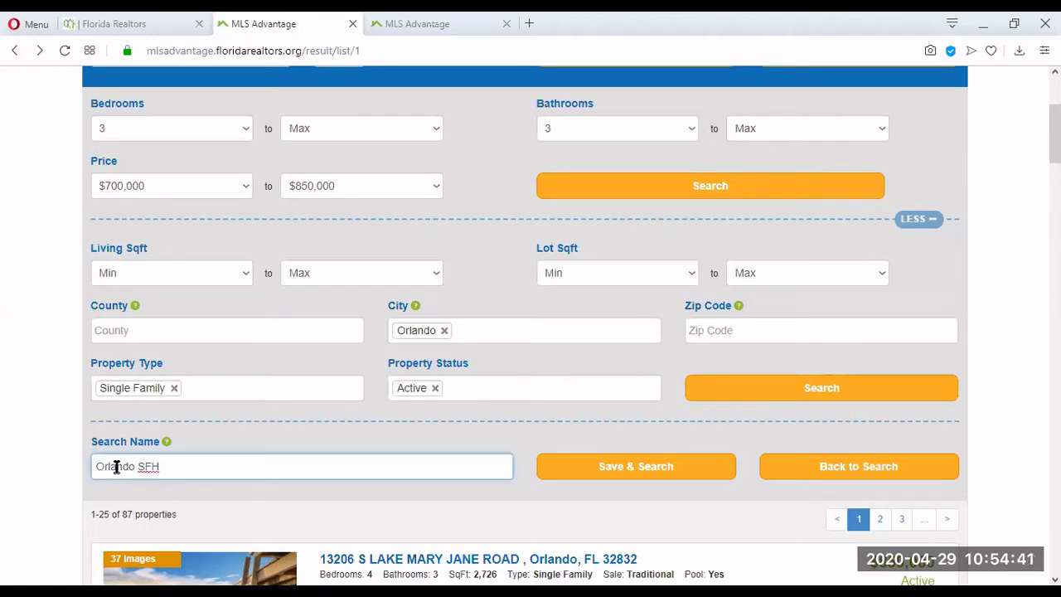
pyautogui.write('ess than 800')
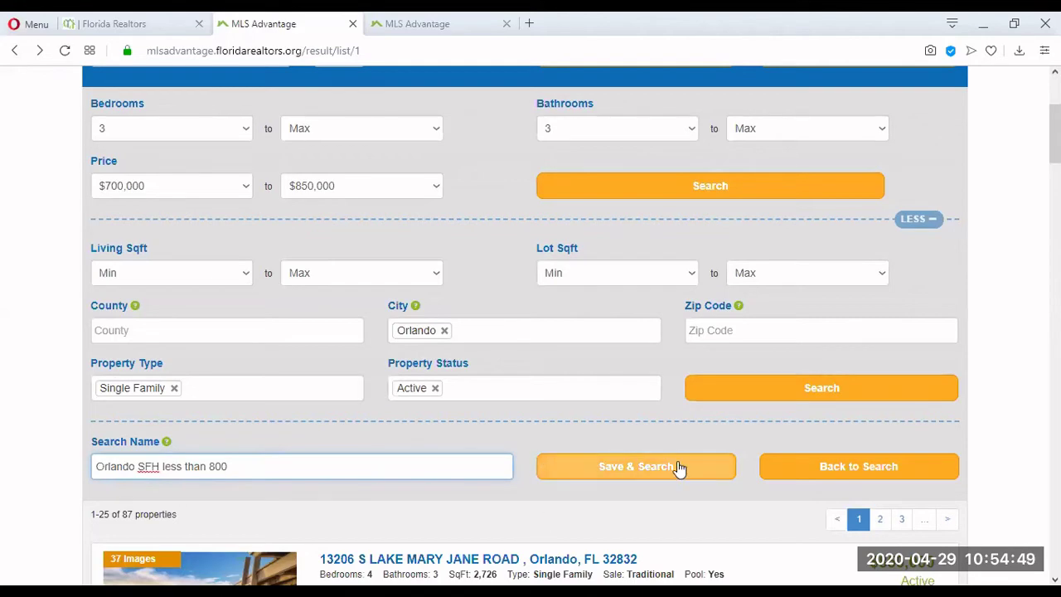
pyautogui.click(649, 468)
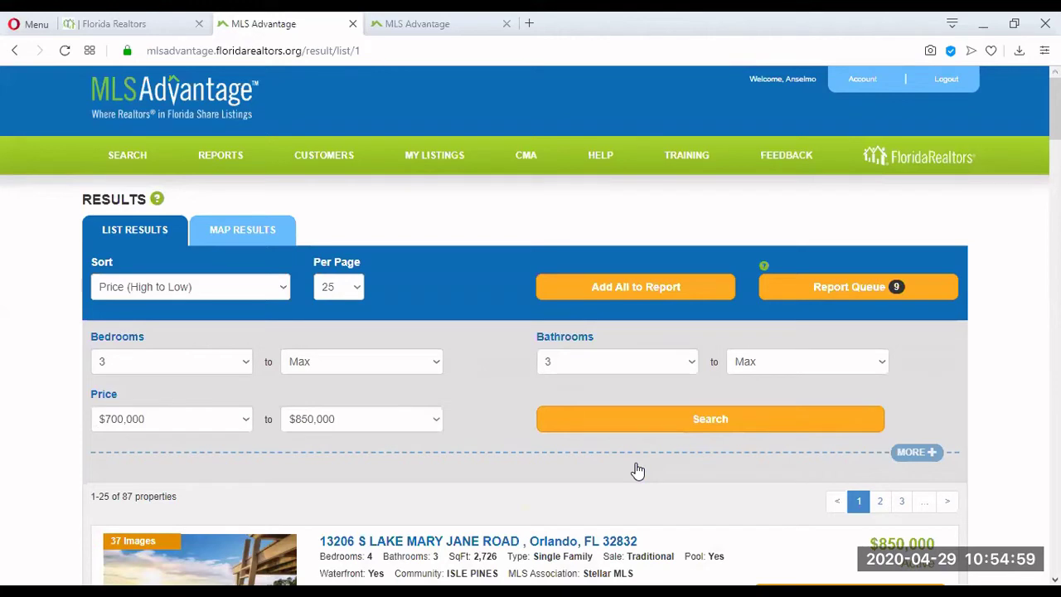
# Step: Find "Orlando SFH less than 800" among the saved searches and open its auto email setup
pyautogui.click(125, 164)
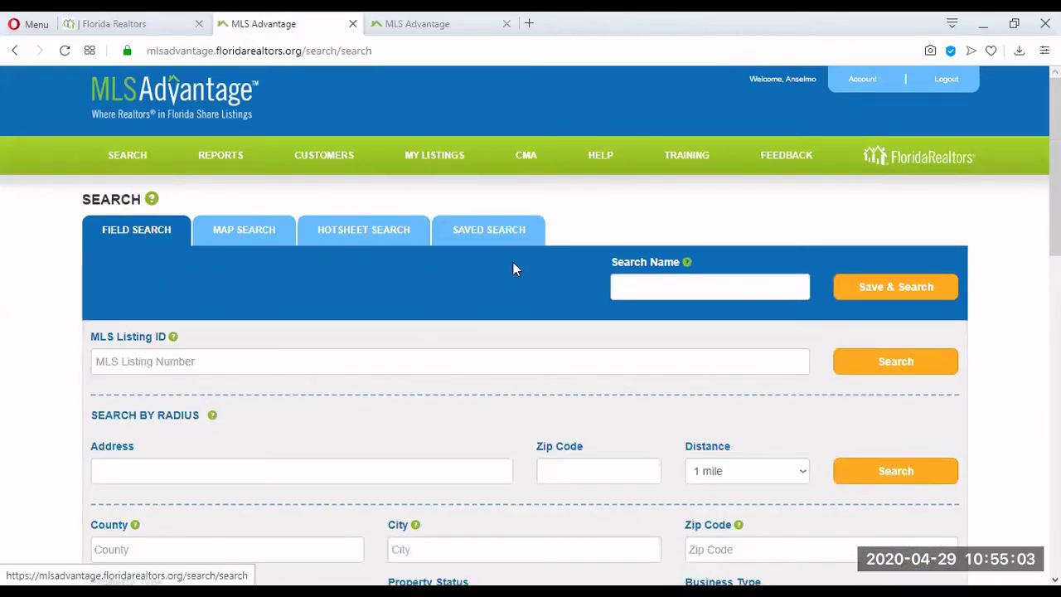
pyautogui.click(502, 238)
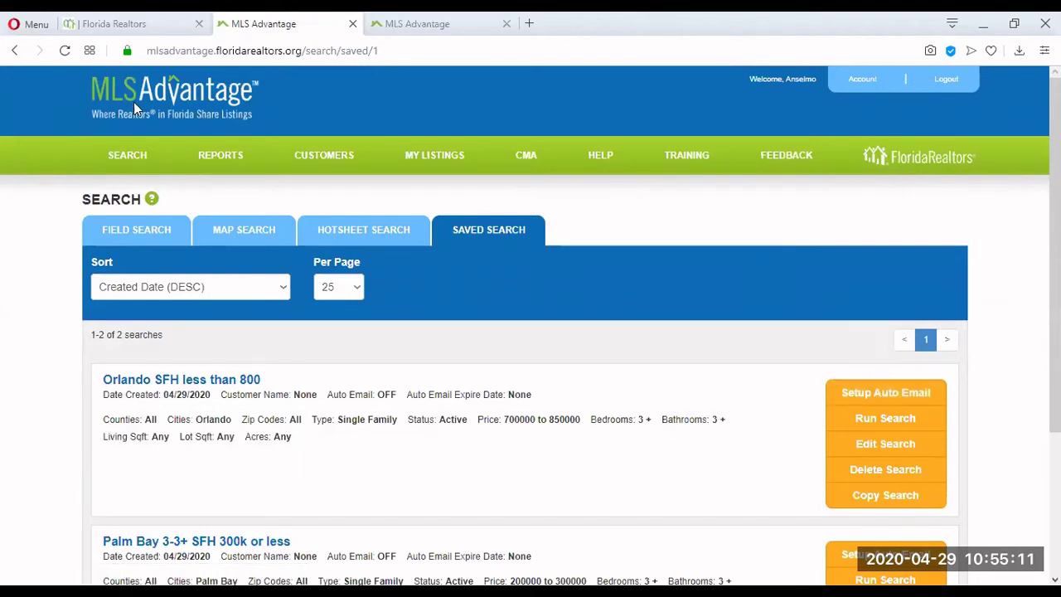
pyautogui.click(128, 157)
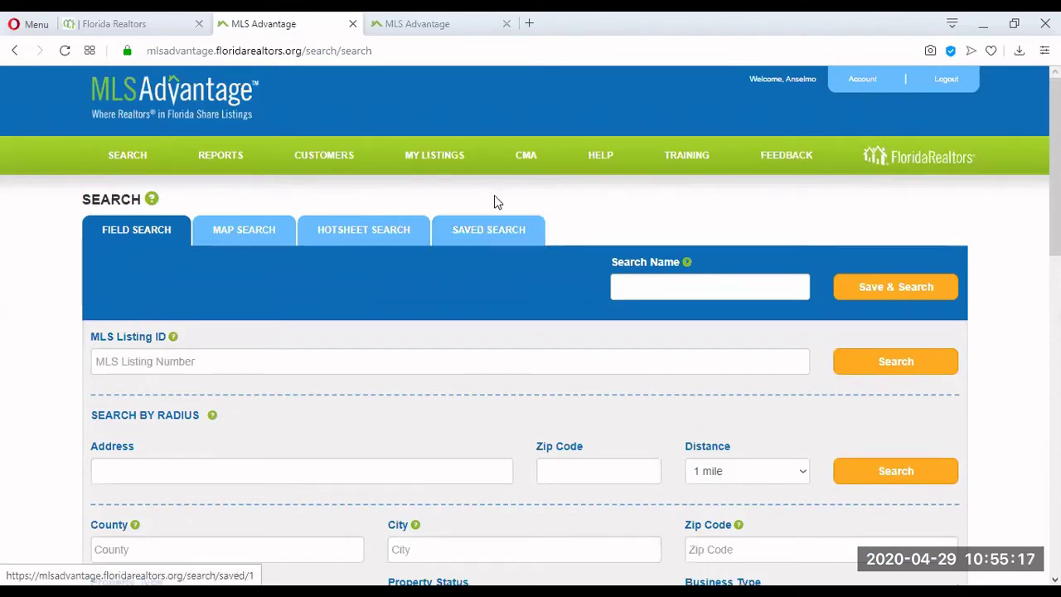
pyautogui.click(490, 235)
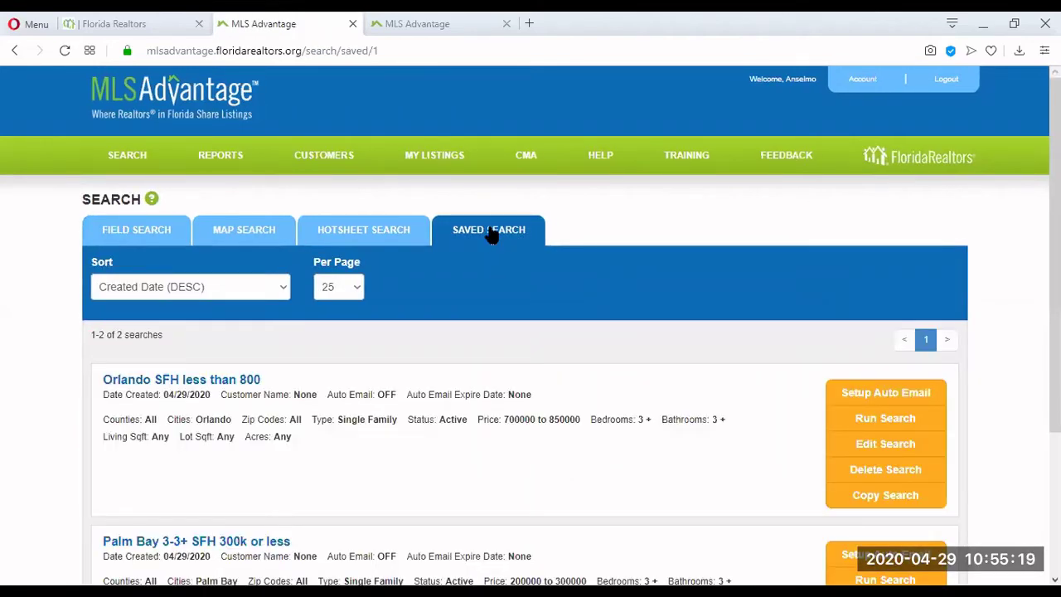
pyautogui.scroll(-1, 454, 290)
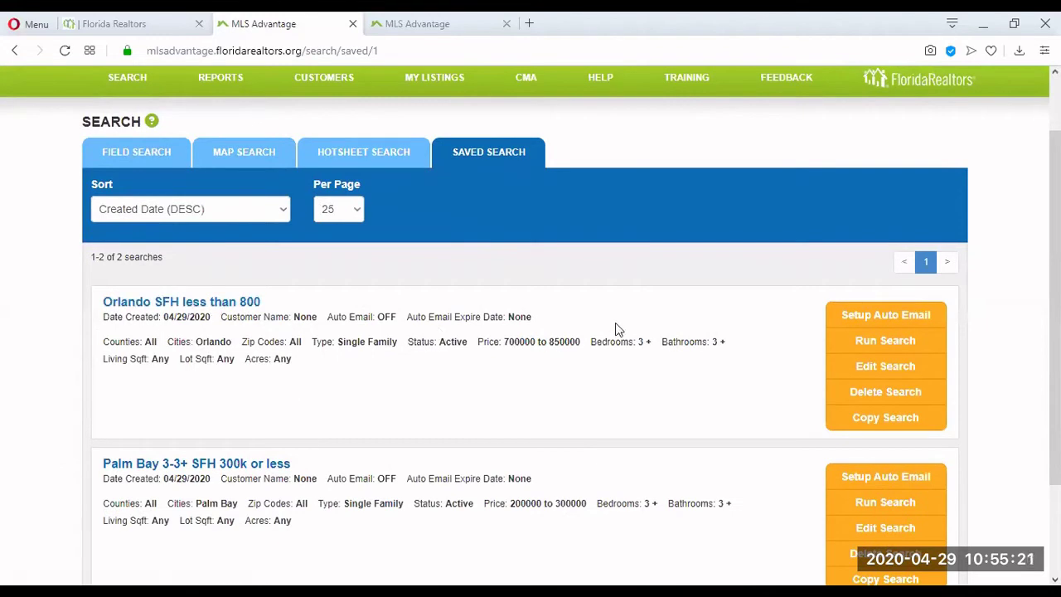
pyautogui.click(893, 321)
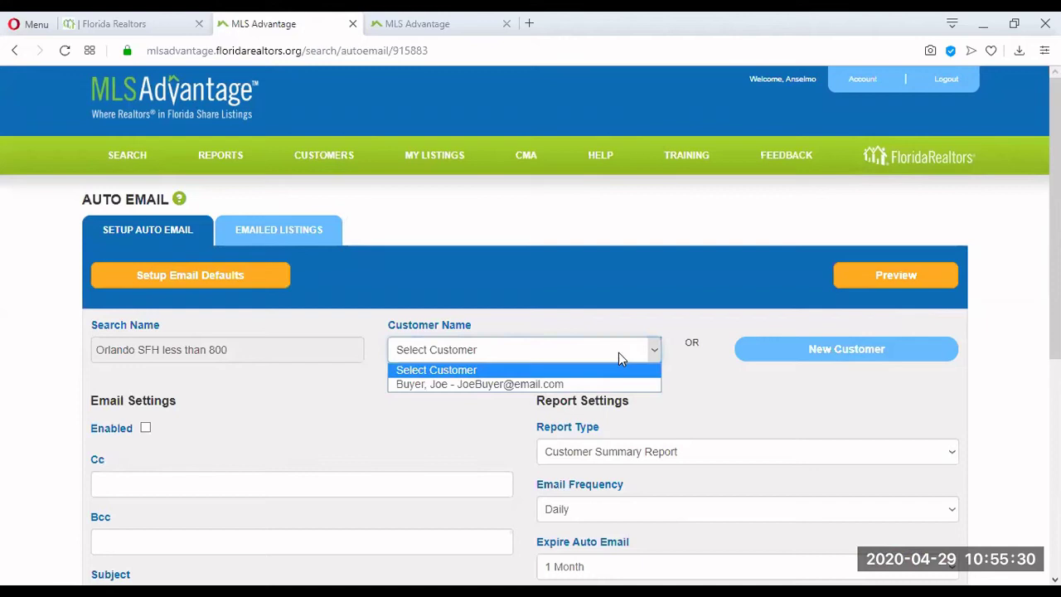
pyautogui.click(520, 385)
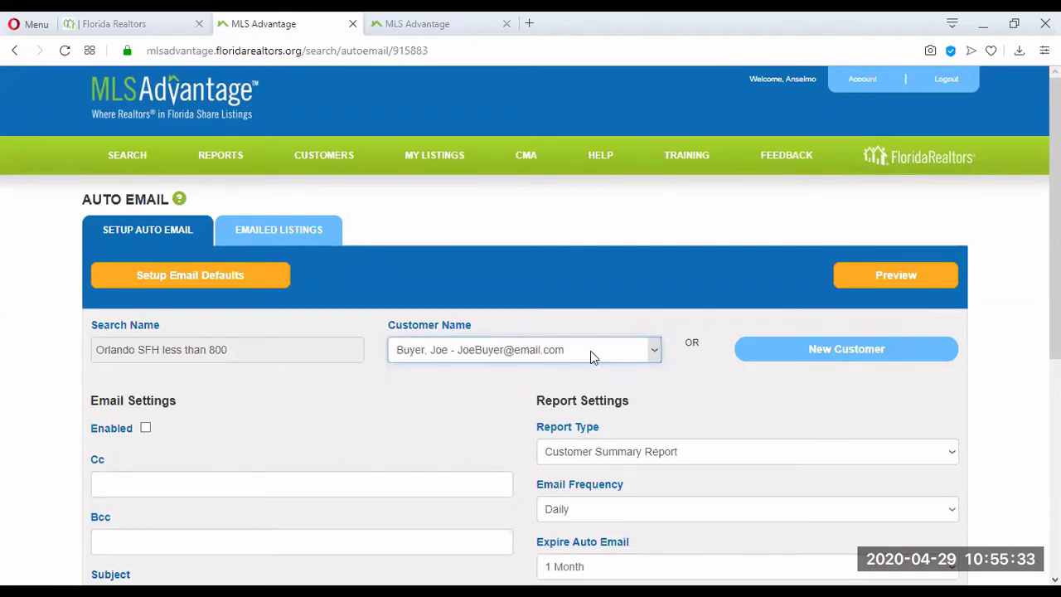
pyautogui.click(590, 357)
pyautogui.click(552, 369)
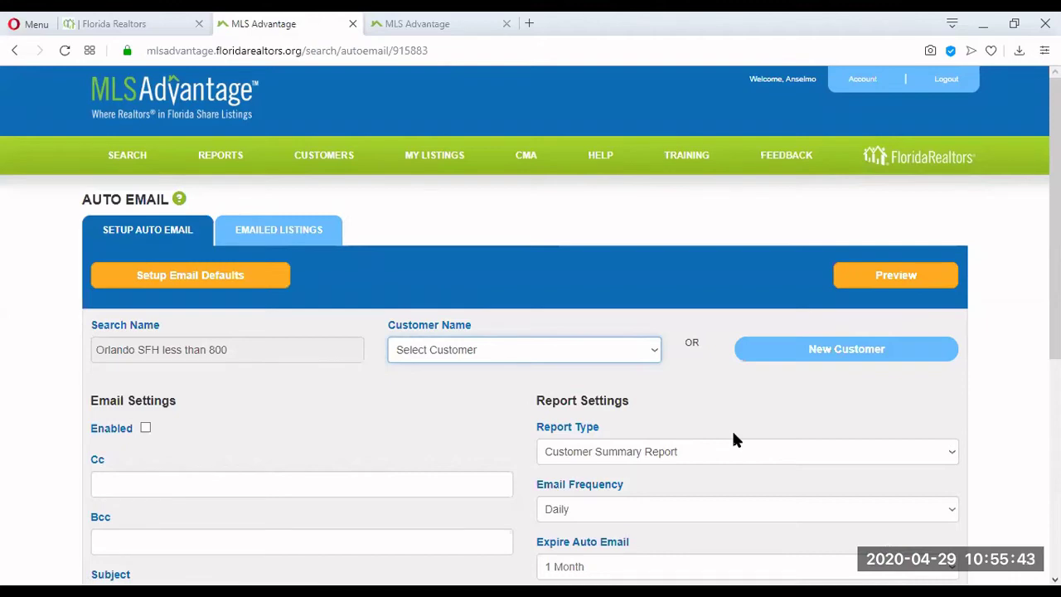
# Step: Keep Customer Summary Report, Daily frequency and 1 Month expiry for the auto email, and include price changes
pyautogui.scroll(-1, 523, 405)
pyautogui.scroll(-3, 524, 409)
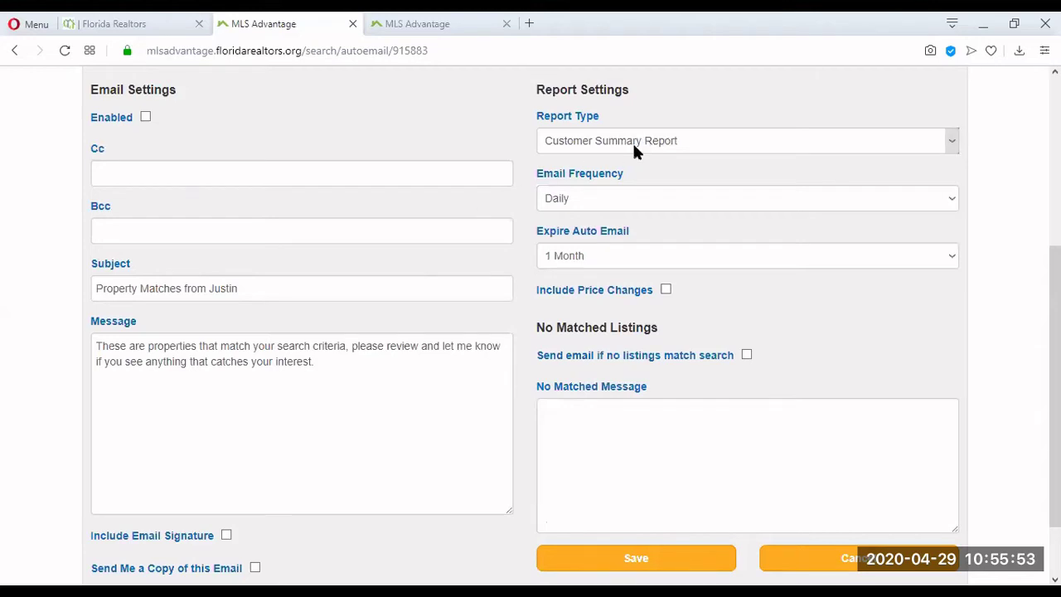
pyautogui.click(634, 142)
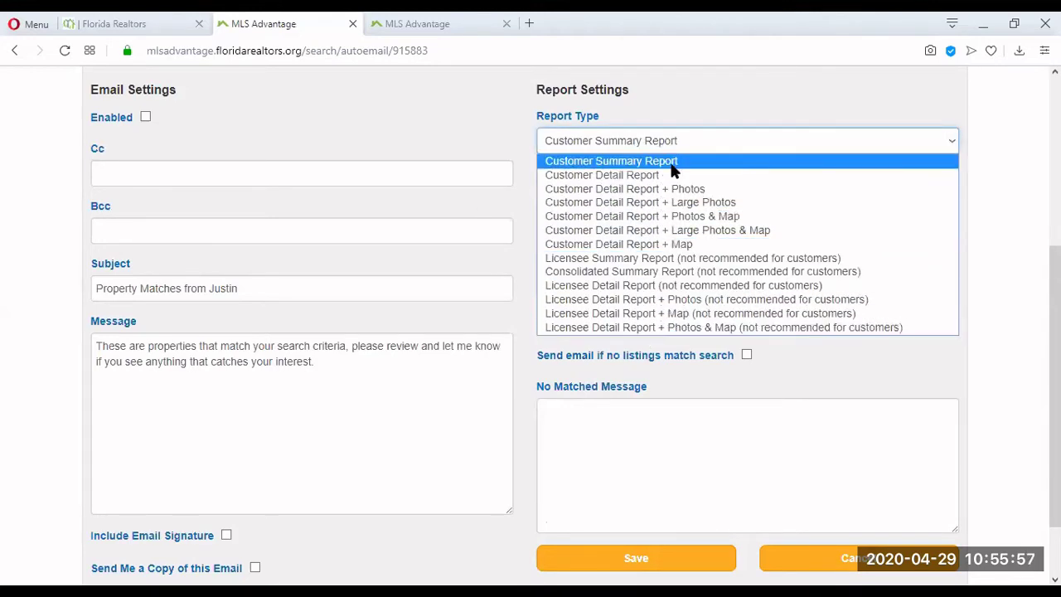
pyautogui.click(701, 105)
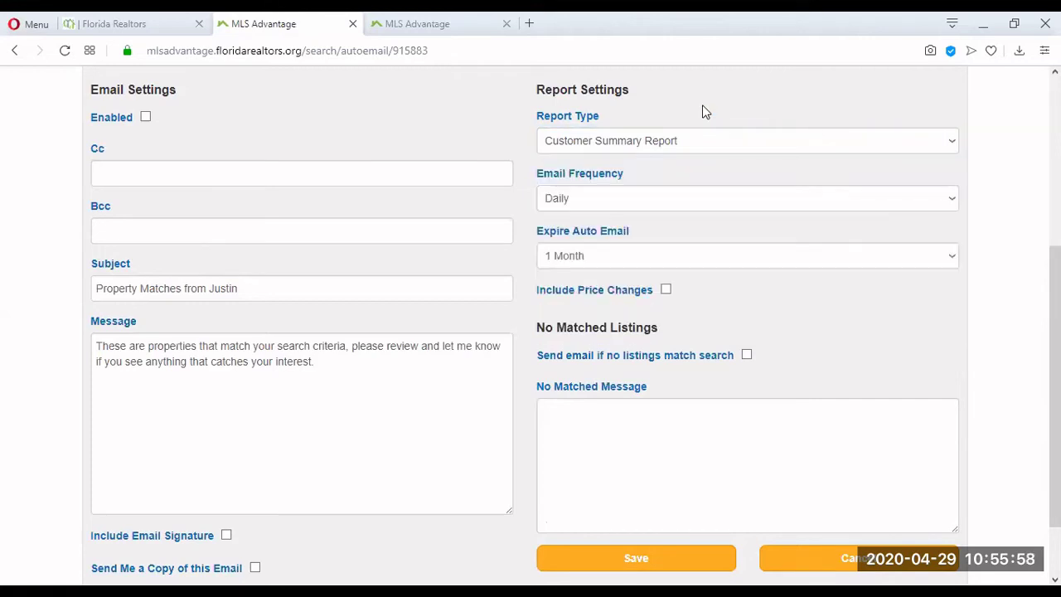
pyautogui.click(615, 198)
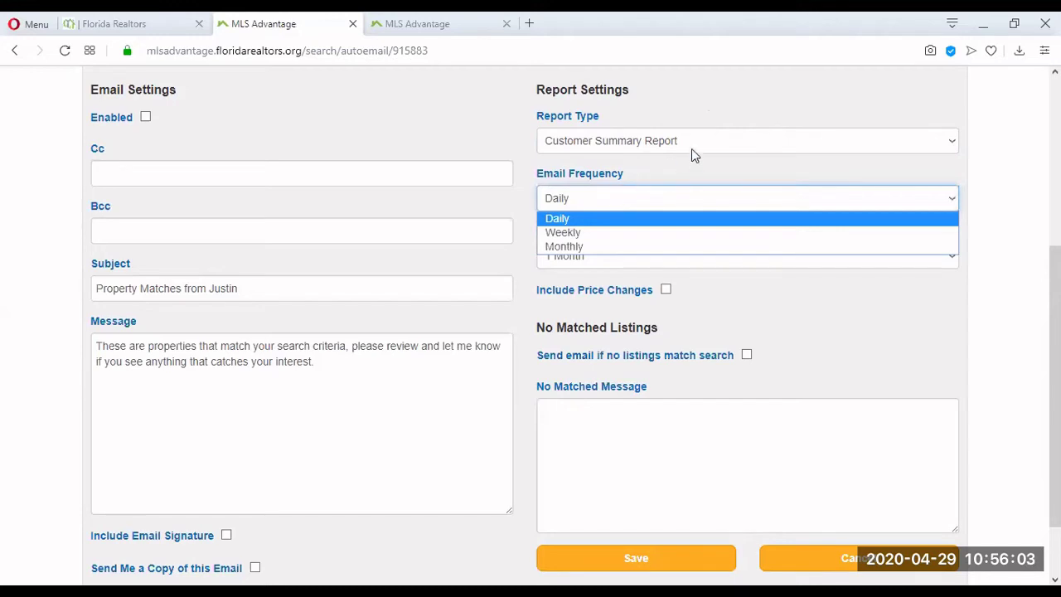
pyautogui.click(714, 189)
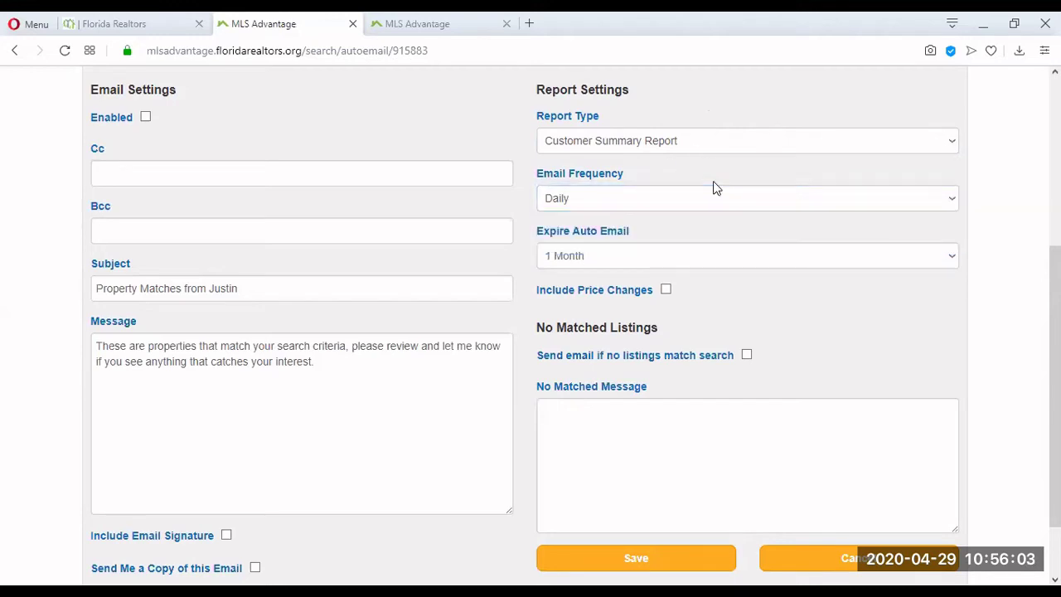
pyautogui.click(600, 256)
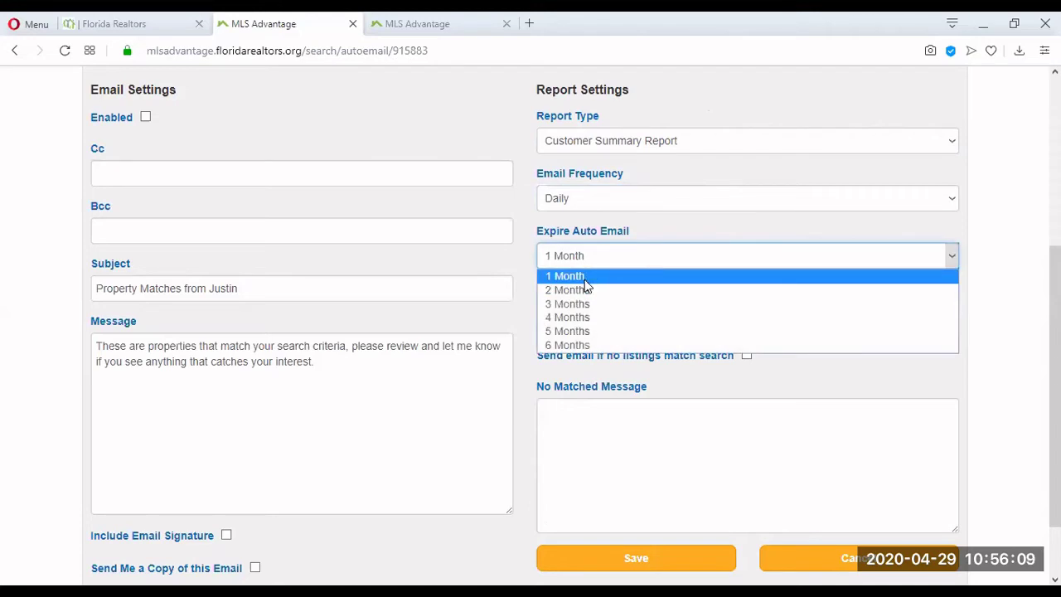
pyautogui.click(717, 222)
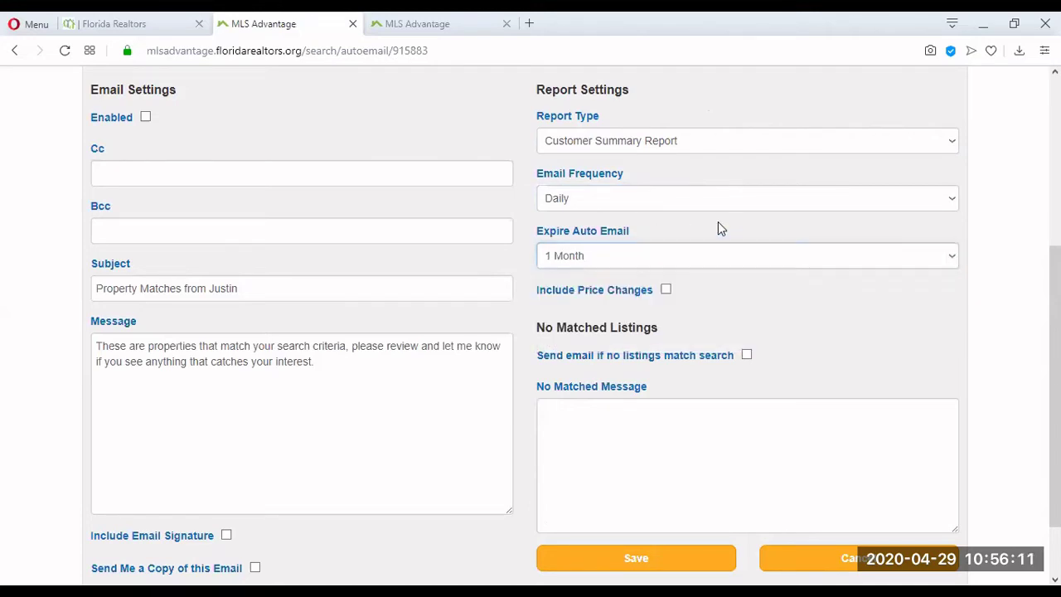
pyautogui.click(666, 291)
# Step: Include the email signature, request a copy of the email, and save the auto email setup
pyautogui.scroll(-2, 707, 282)
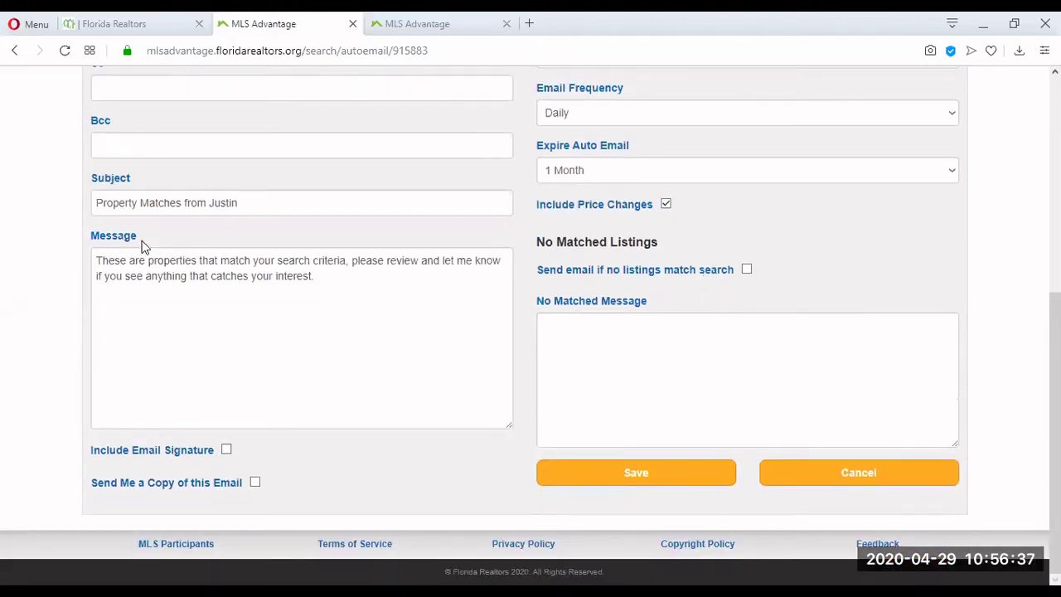
pyautogui.scroll(2, 145, 248)
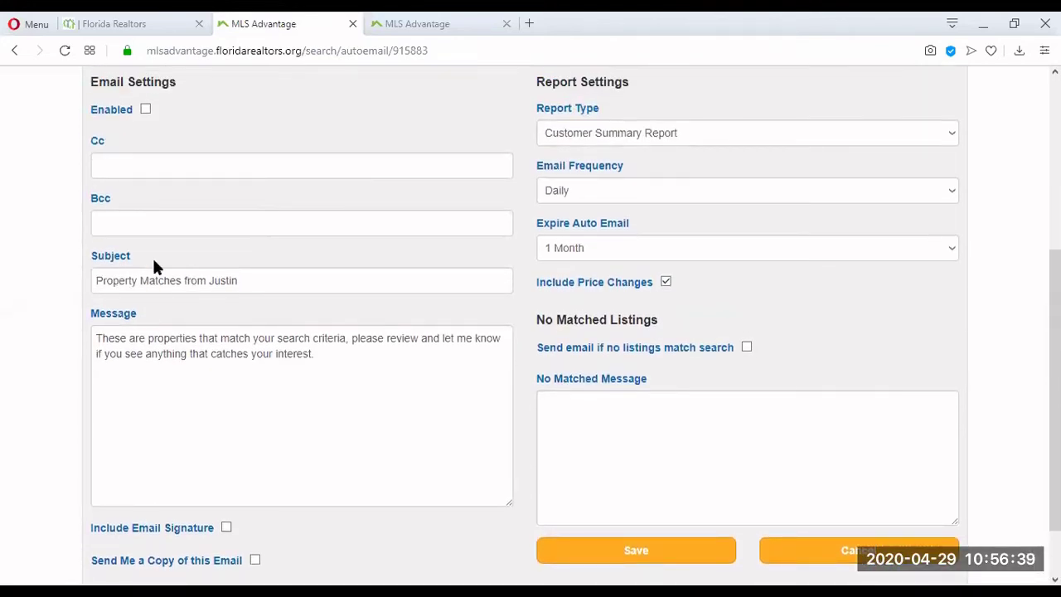
pyautogui.click(318, 355)
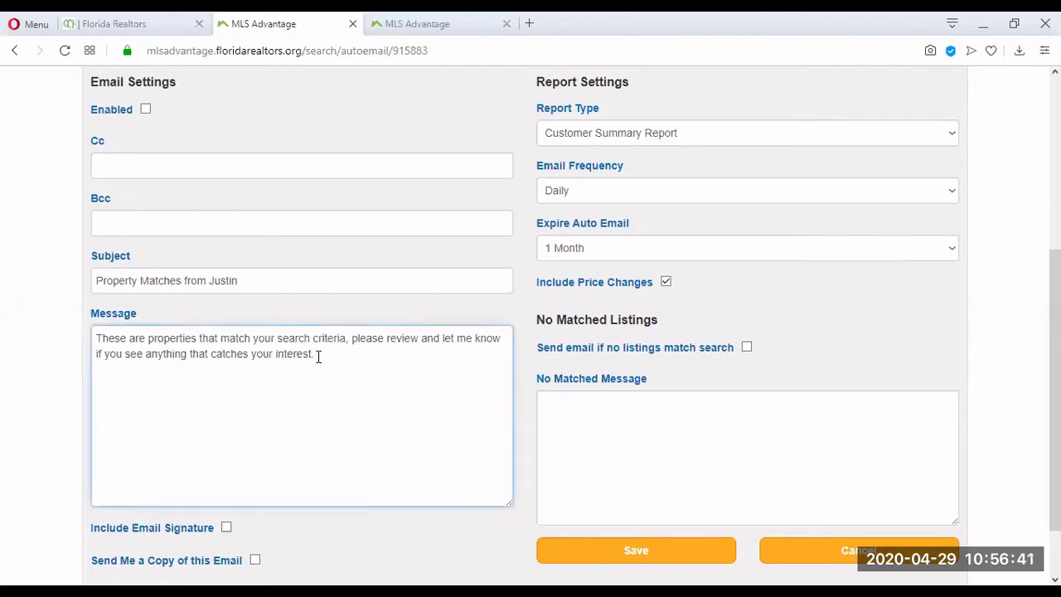
pyautogui.scroll(-2, 317, 355)
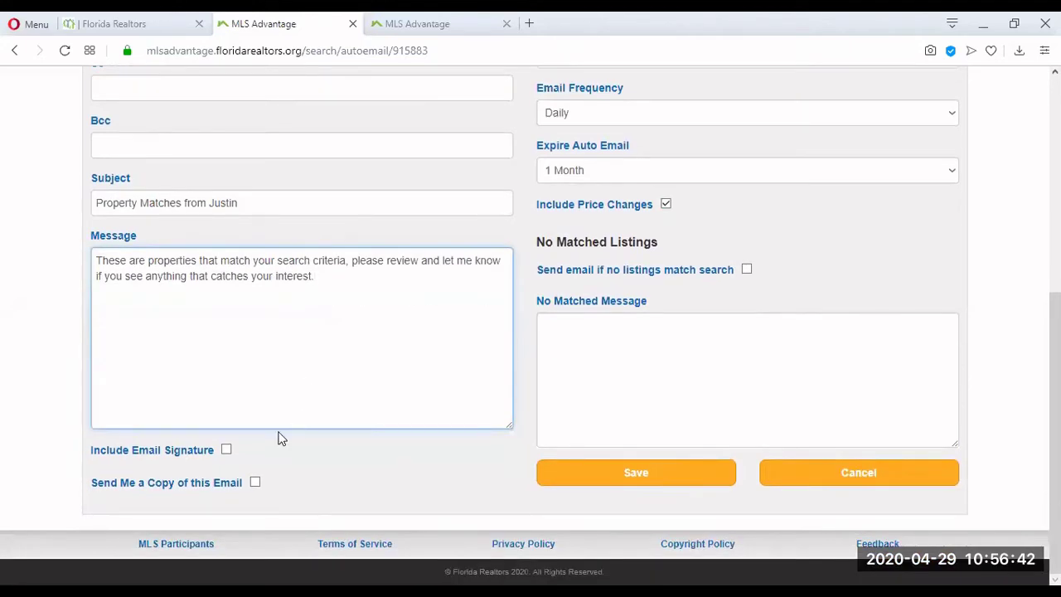
pyautogui.click(225, 451)
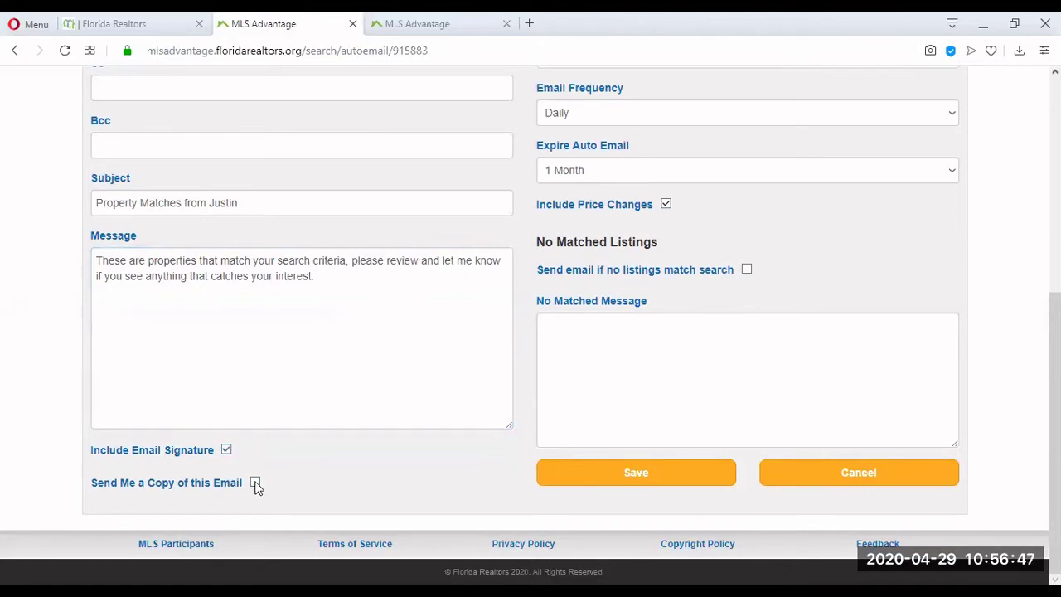
pyautogui.click(255, 483)
pyautogui.moveTo(91, 483); pyautogui.dragTo(217, 487)
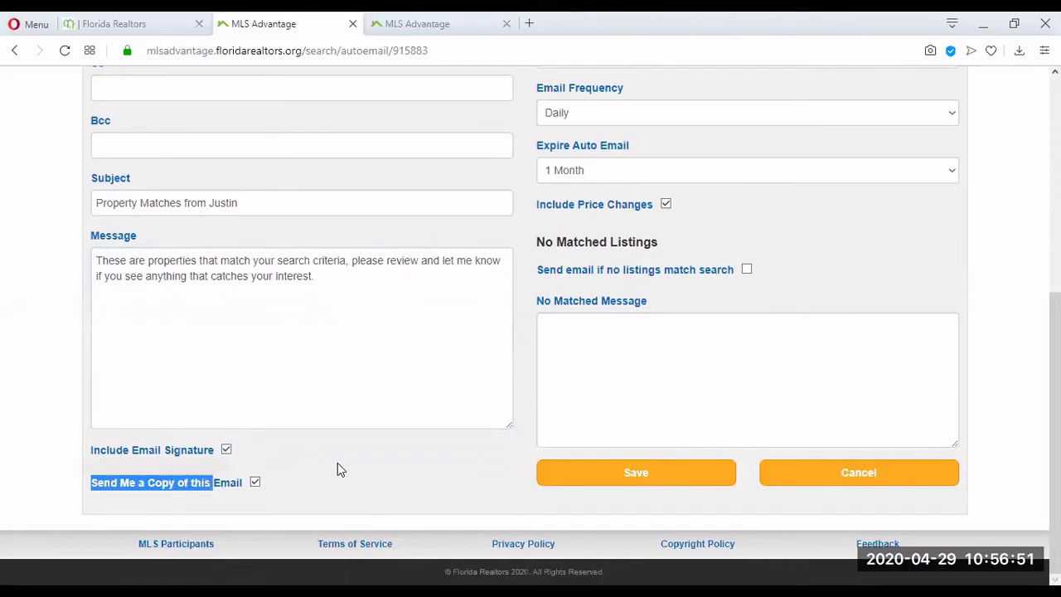
pyautogui.click(356, 458)
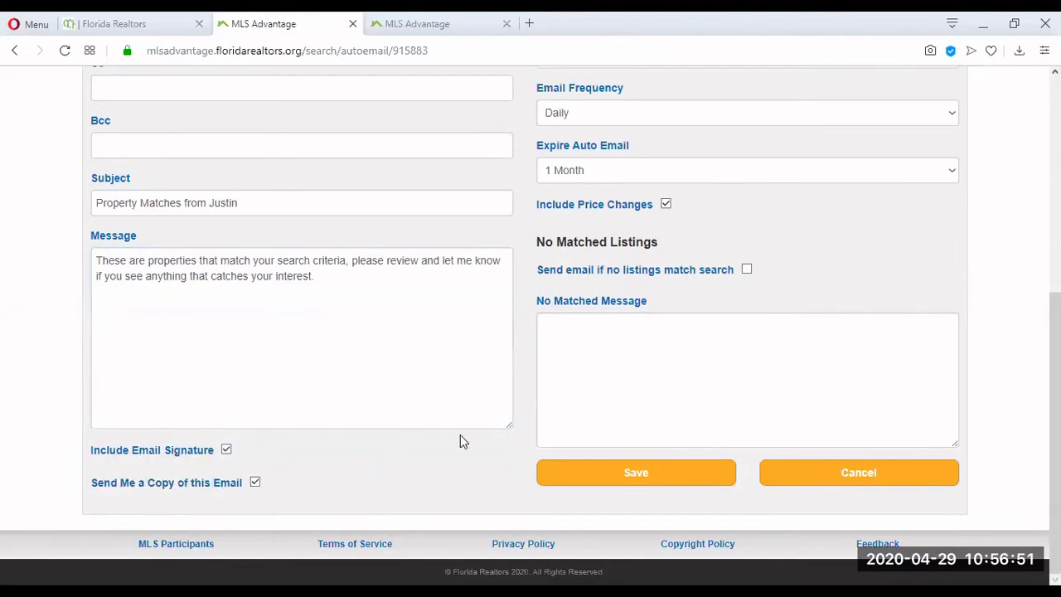
pyautogui.click(630, 481)
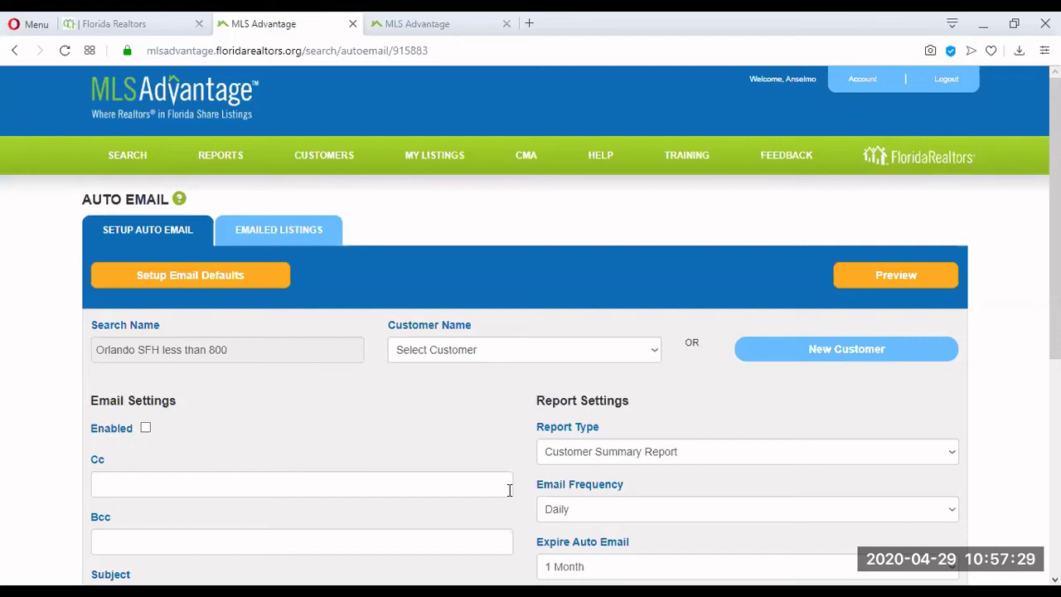
# Step: Return to the field search and look over its criteria down to the feature filters
pyautogui.click(127, 154)
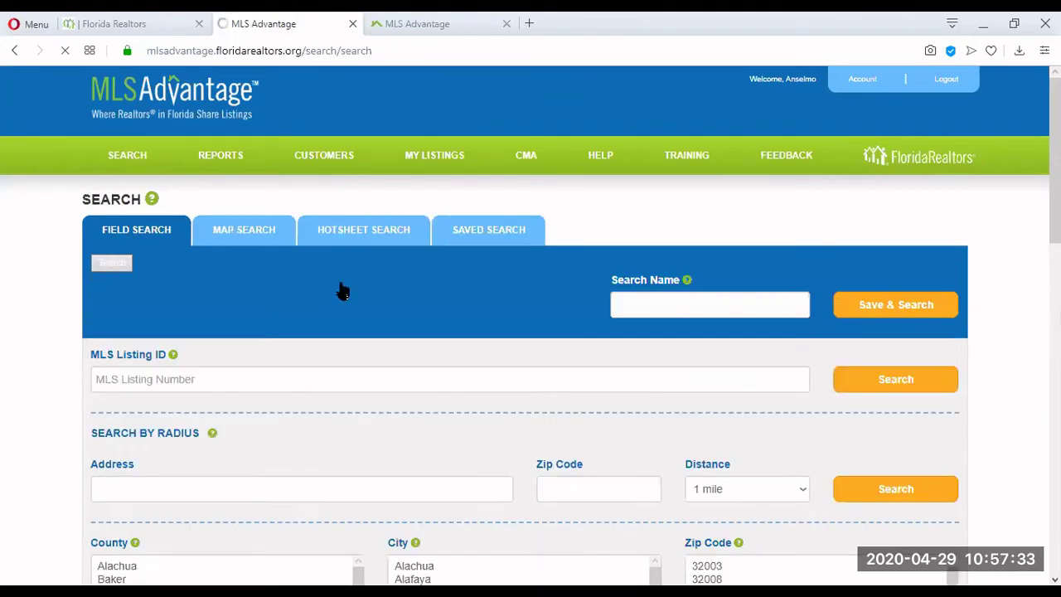
pyautogui.scroll(-3, 357, 277)
pyautogui.scroll(-9, 361, 271)
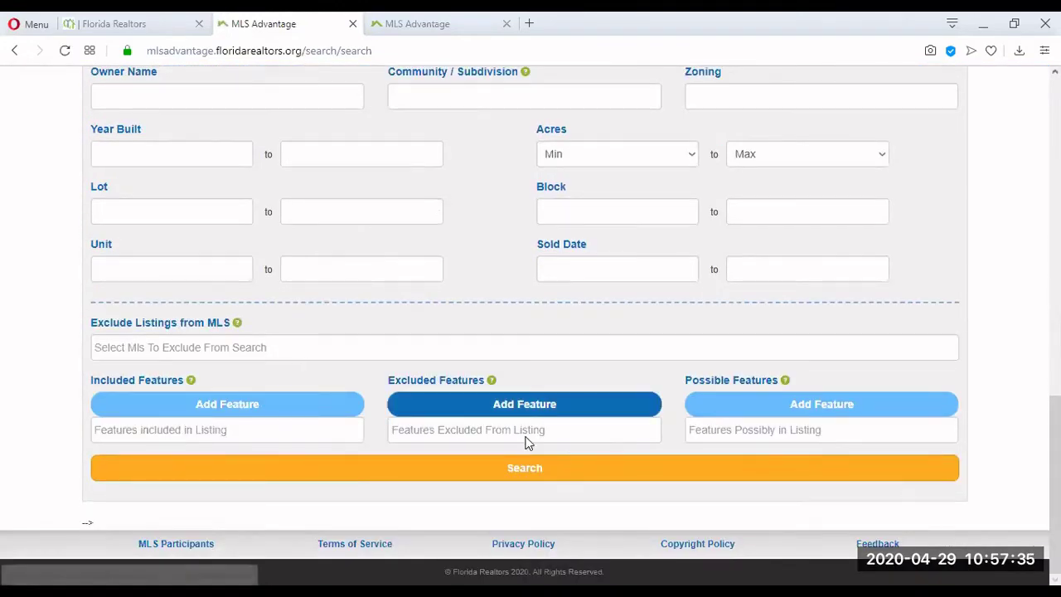
pyautogui.scroll(15, 564, 450)
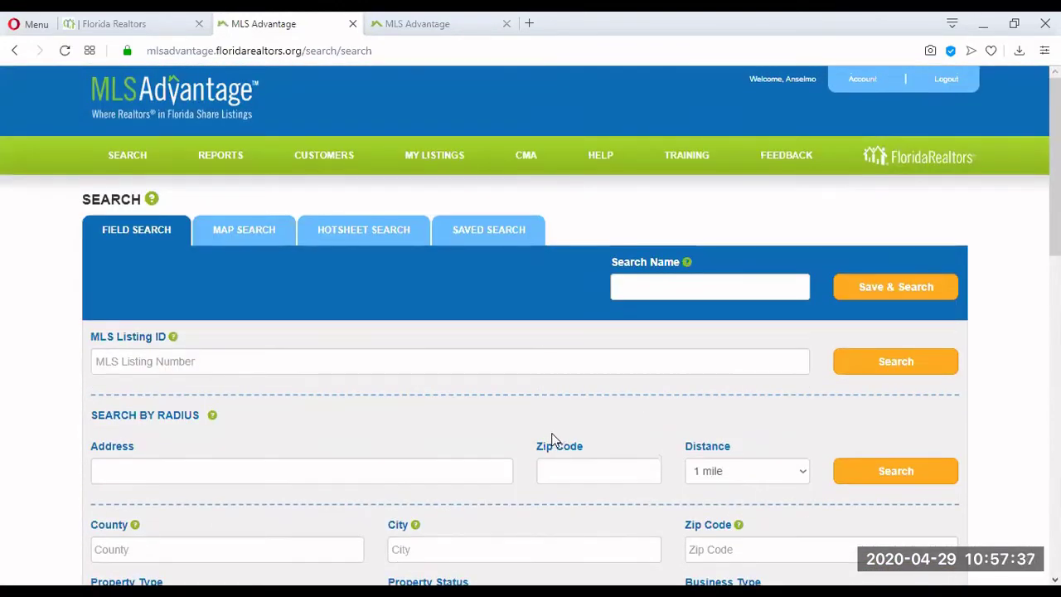